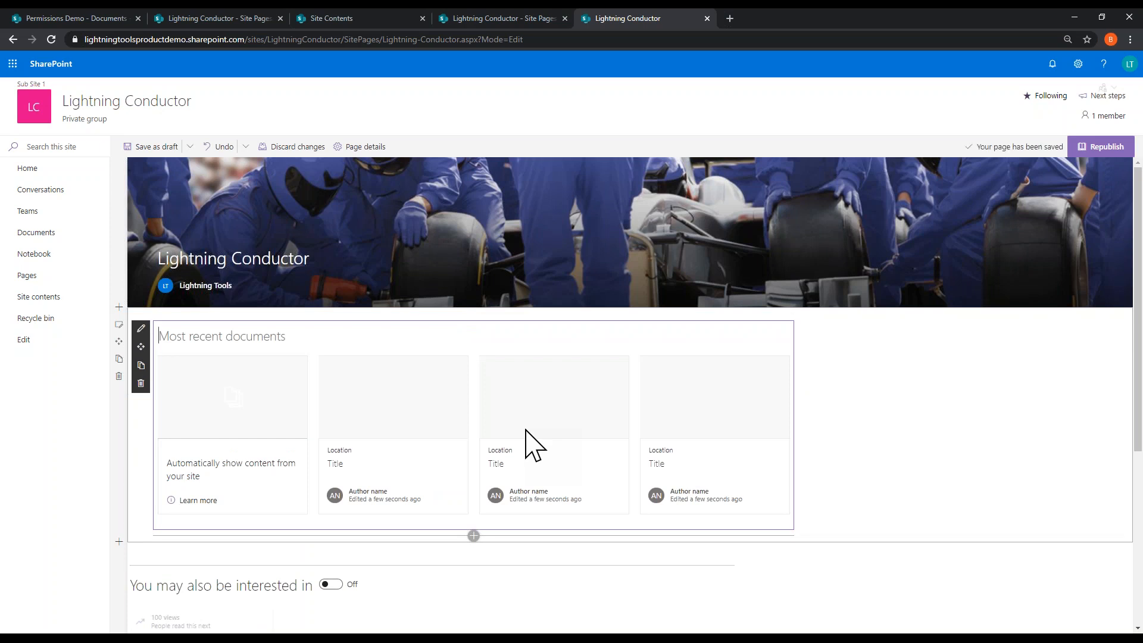
# Step: Configure the Highlighted content web part to show tasks from this site collection in the List layout
pyautogui.click(158, 337)
pyautogui.click(140, 329)
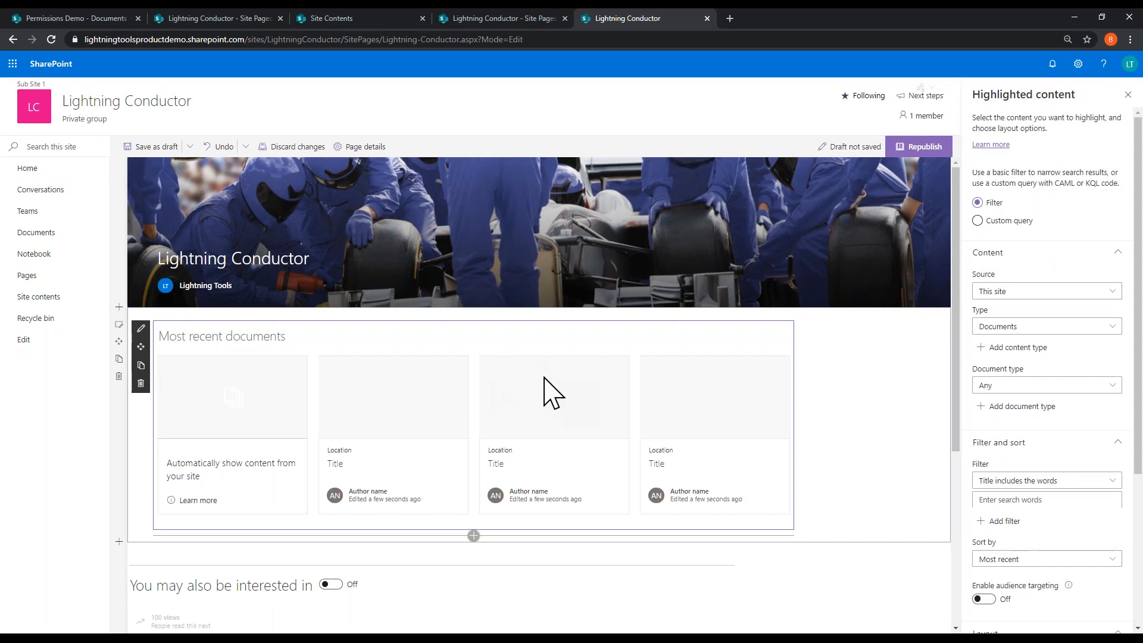
pyautogui.click(994, 293)
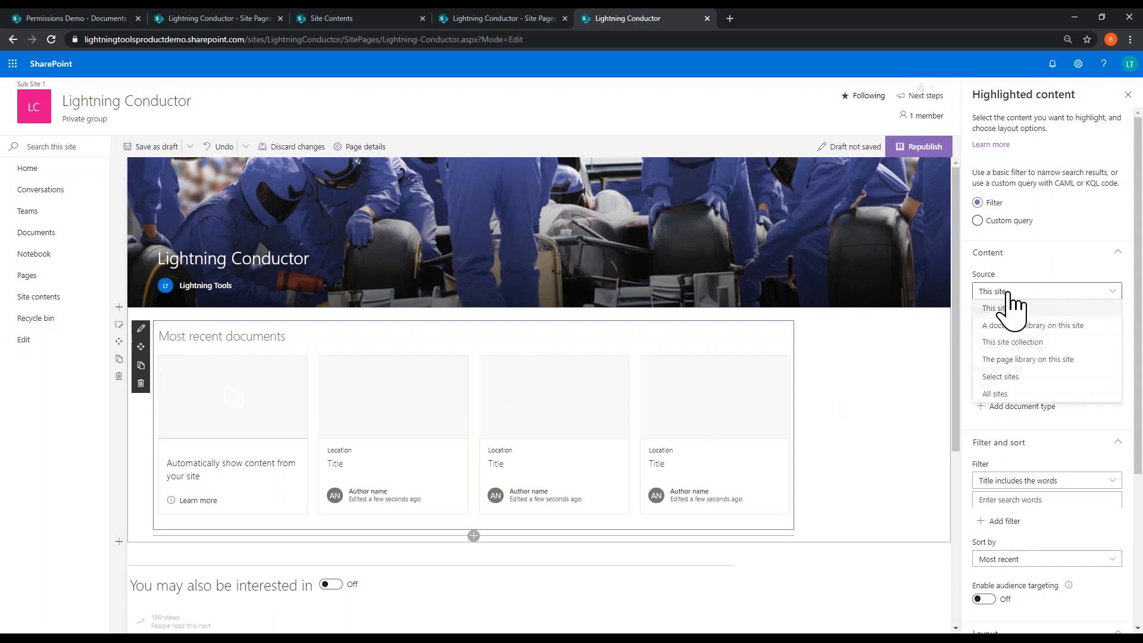
pyautogui.click(1039, 343)
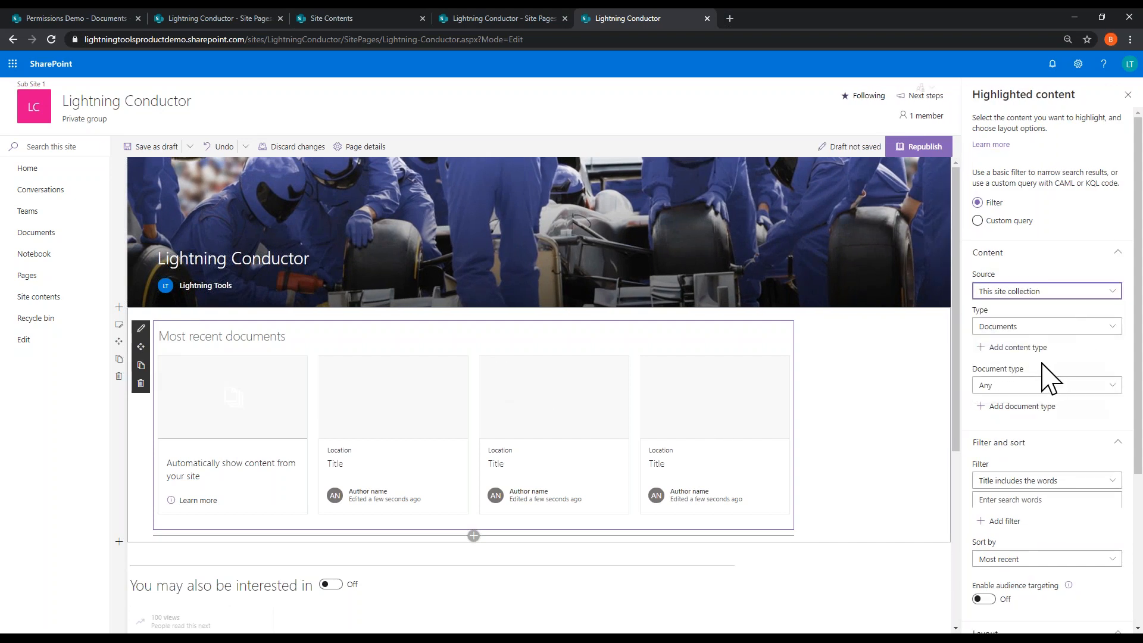
pyautogui.click(1037, 329)
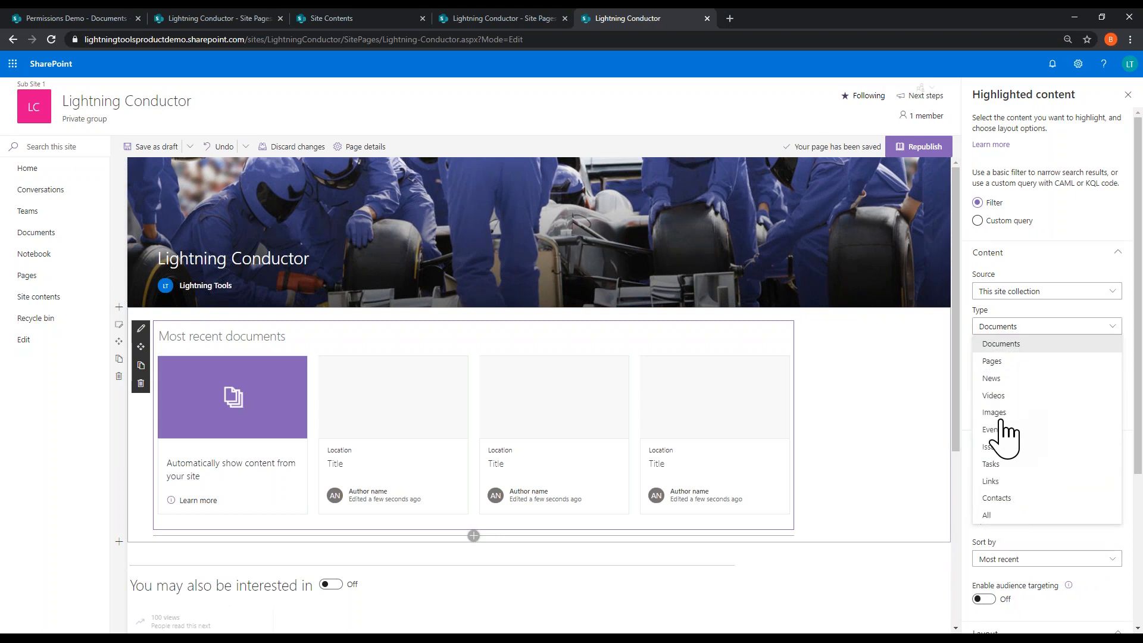
pyautogui.click(991, 464)
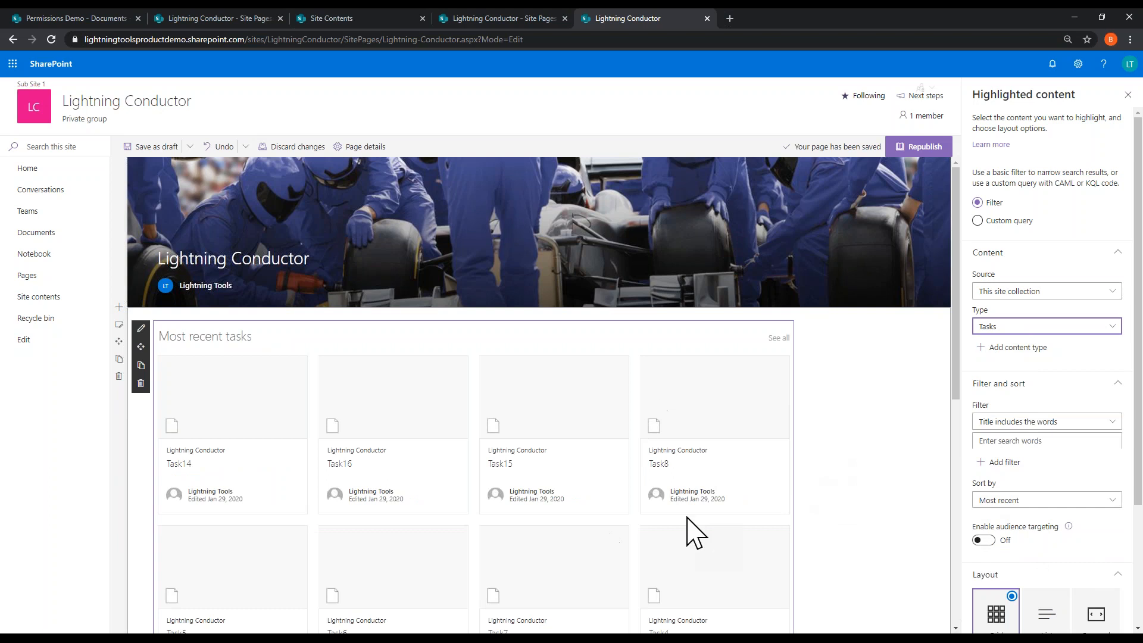
pyautogui.scroll(-3, 1042, 453)
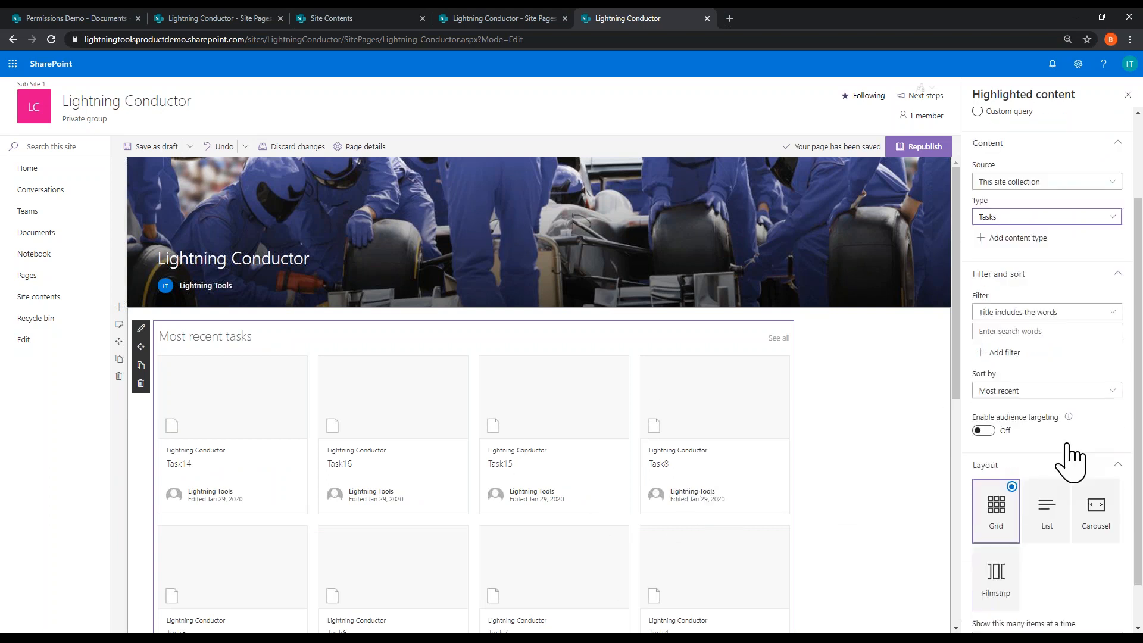
pyautogui.click(1063, 476)
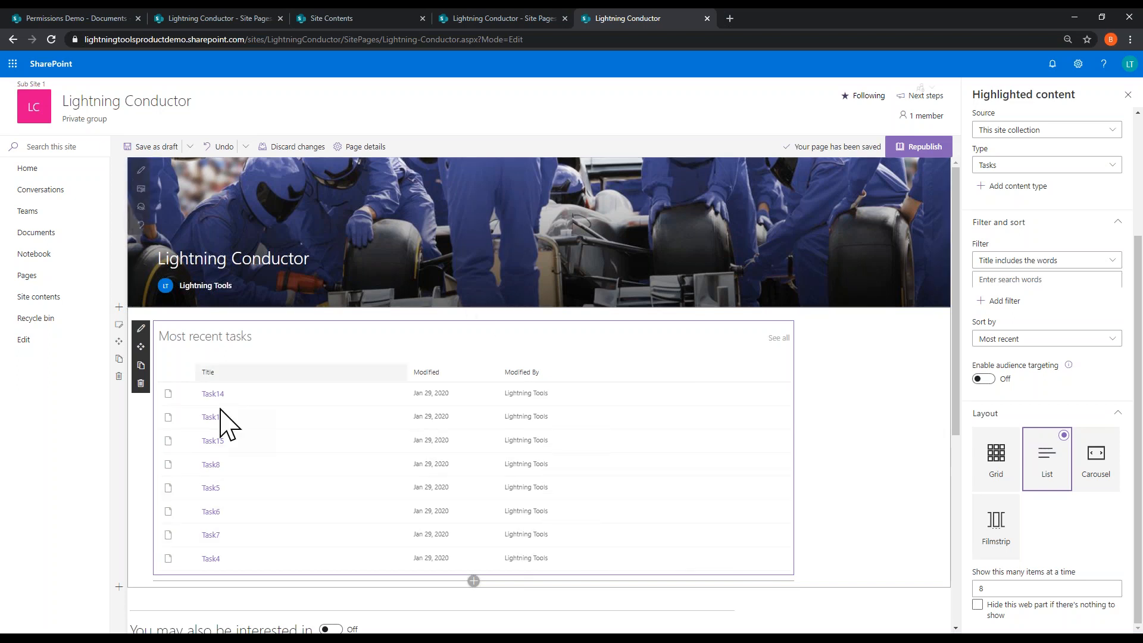
# Step: Delete the Highlighted content web part and add the Lightning Conductor web part in its place
pyautogui.click(141, 384)
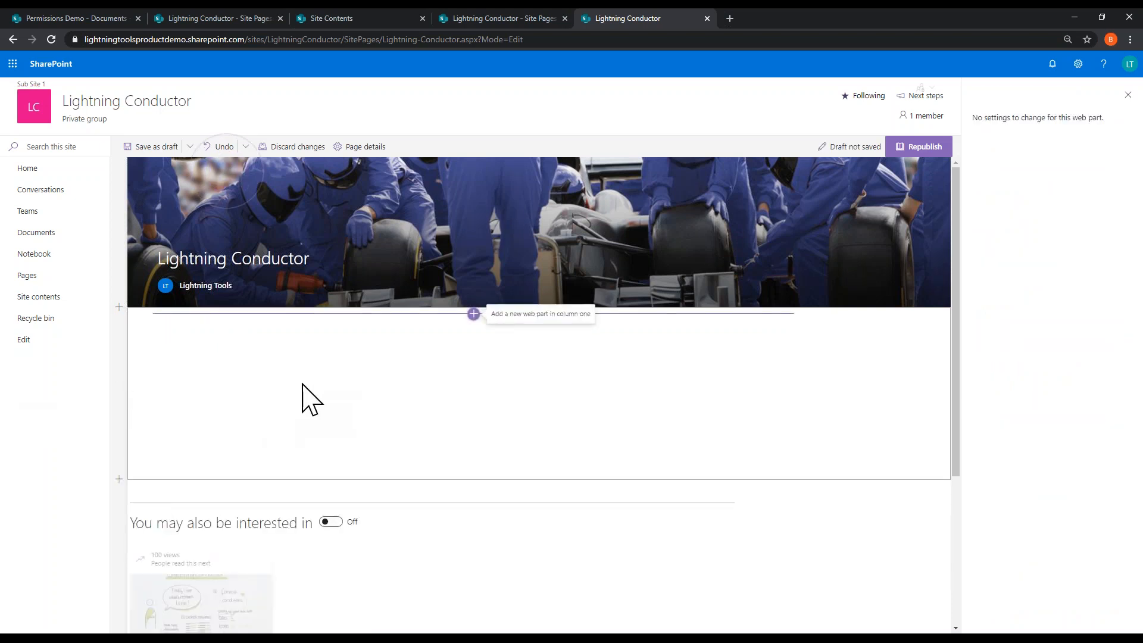
pyautogui.click(474, 315)
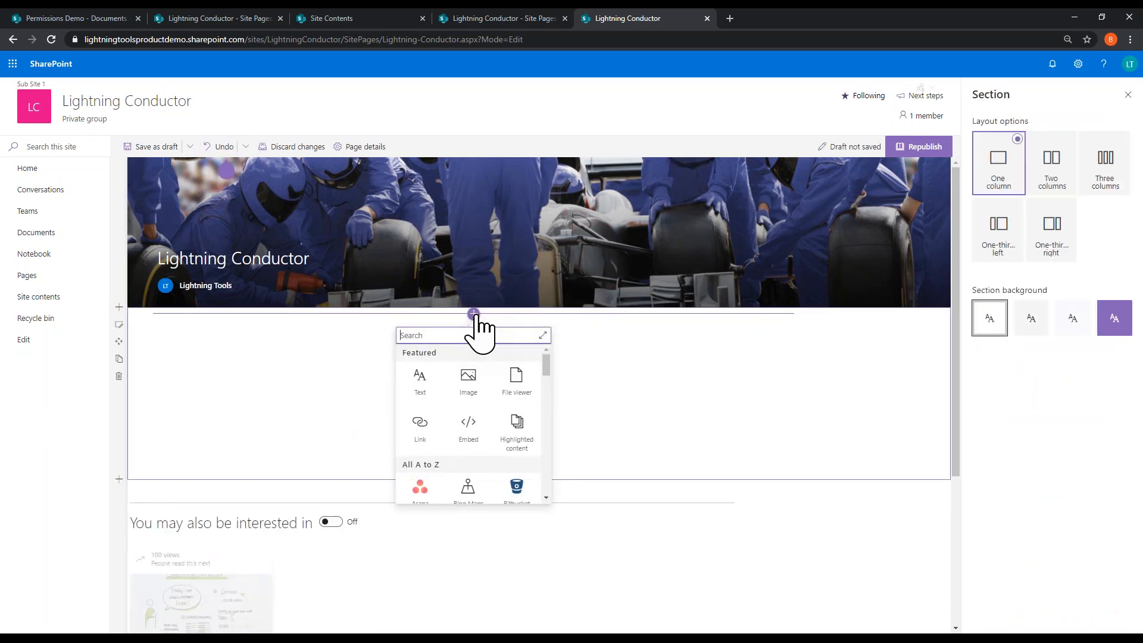
pyautogui.write('lig')
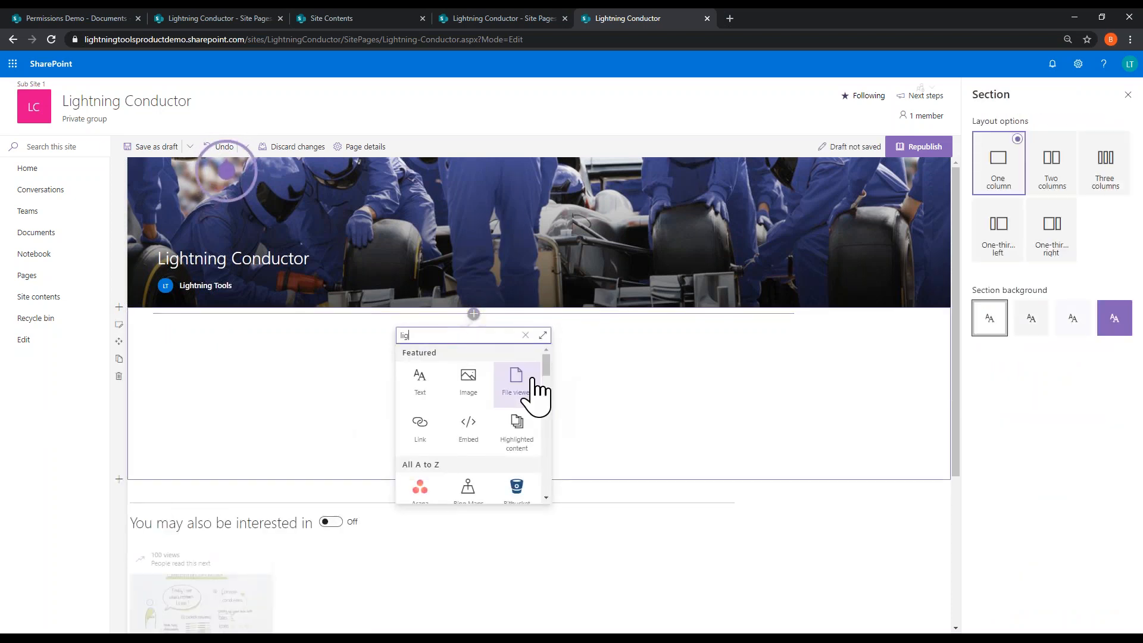
pyautogui.click(522, 453)
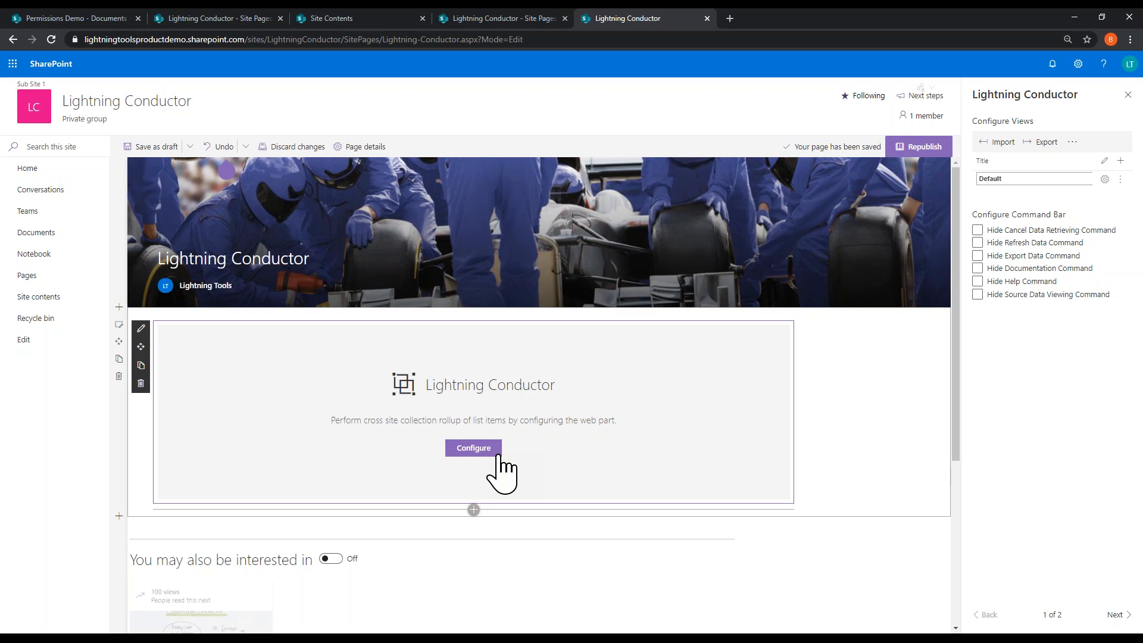
# Step: Open the Lightning Conductor web part's quick configuration and choose Tasks as the list data to view
pyautogui.click(480, 449)
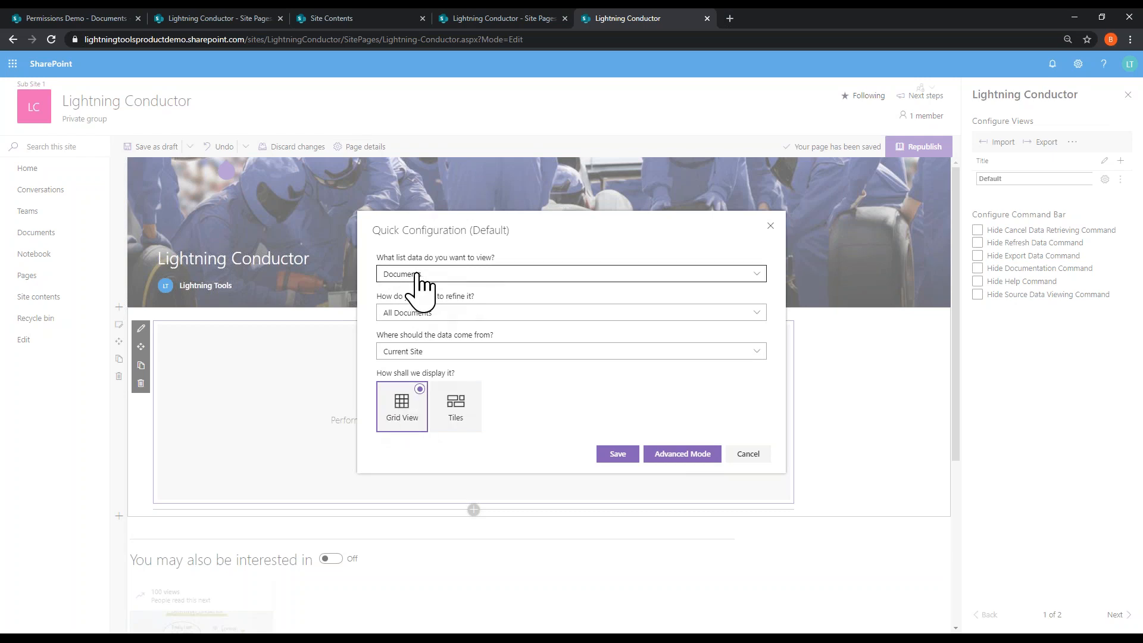
pyautogui.click(470, 275)
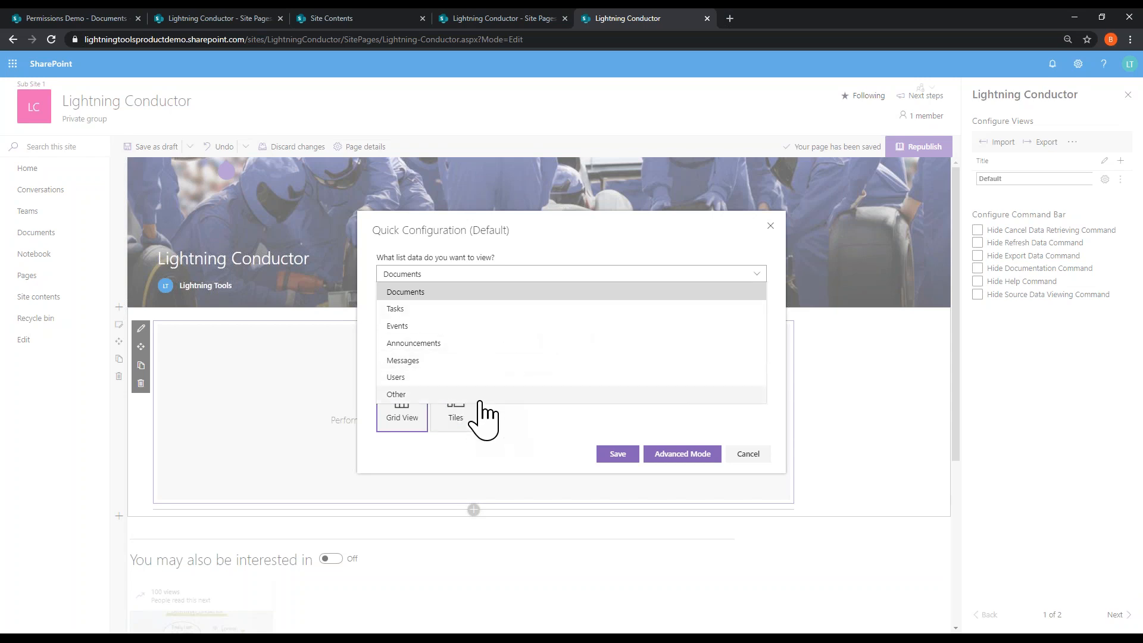
pyautogui.click(433, 311)
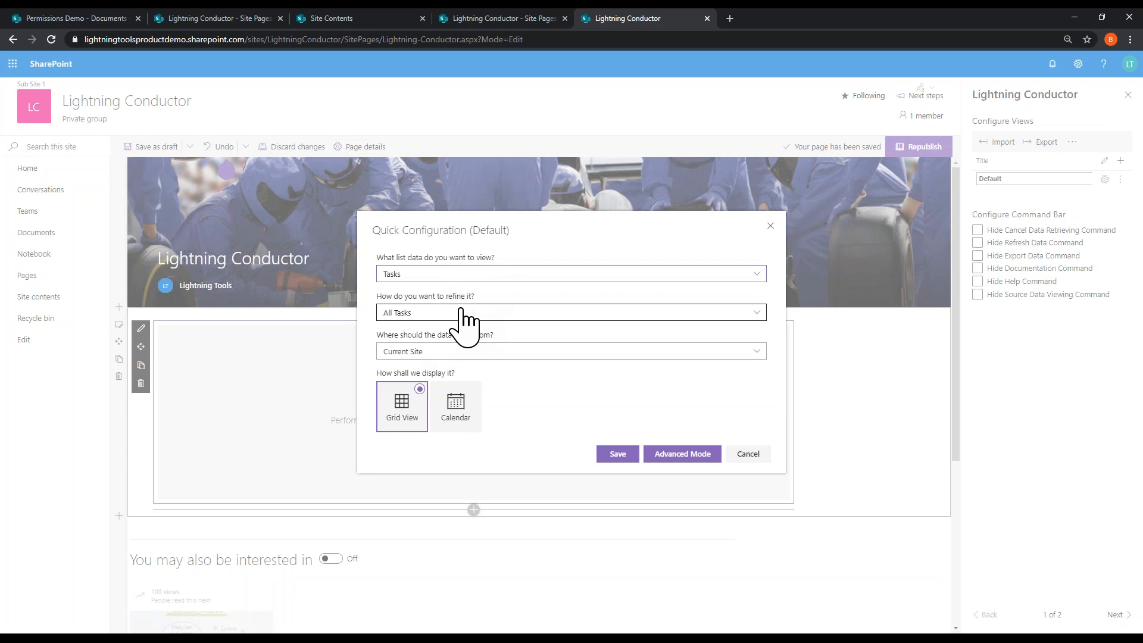
# Step: Compare the refinement choices offered for the Tasks, Documents and Announcements list data types
pyautogui.click(439, 314)
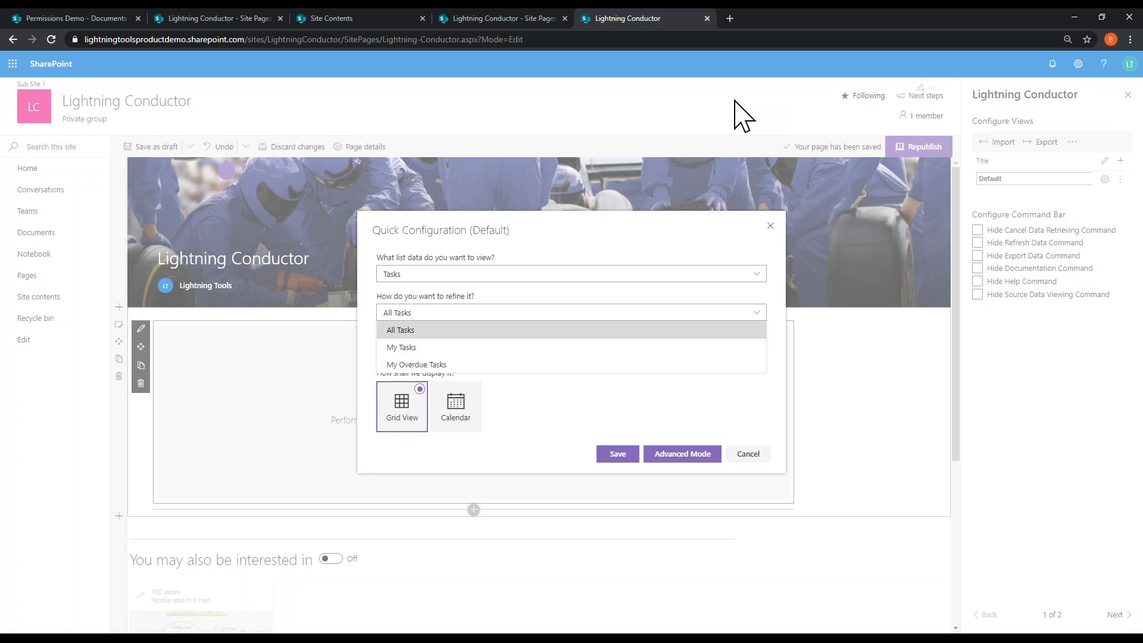
pyautogui.click(592, 280)
pyautogui.click(595, 279)
pyautogui.click(563, 289)
pyautogui.click(558, 315)
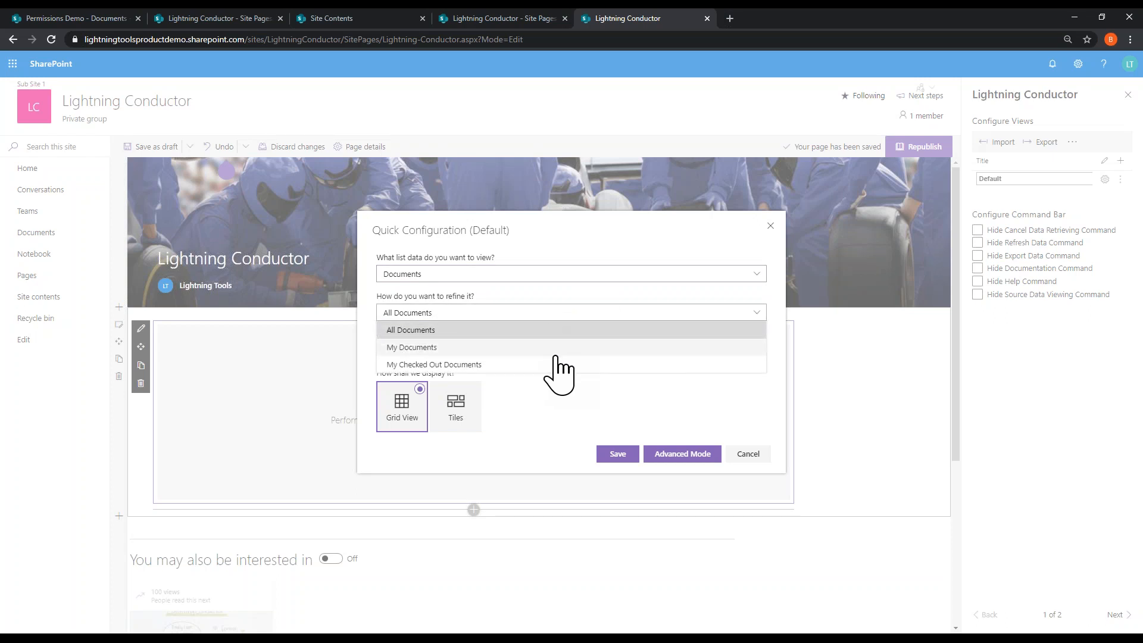
pyautogui.click(533, 279)
pyautogui.click(533, 279)
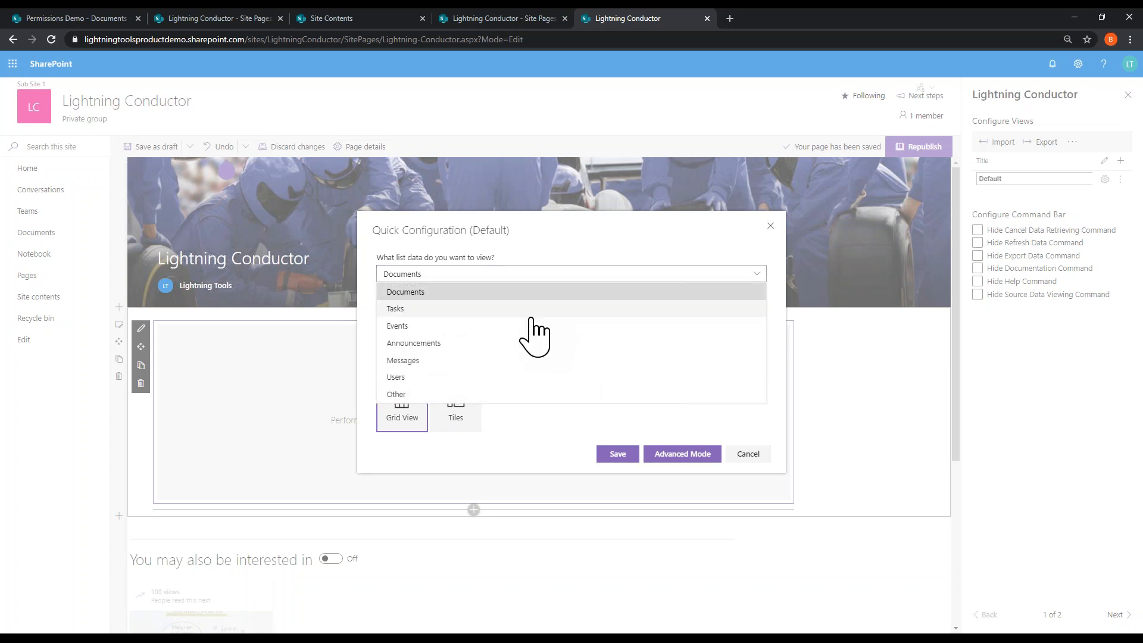
pyautogui.click(534, 348)
pyautogui.doubleClick(474, 313)
pyautogui.click(474, 313)
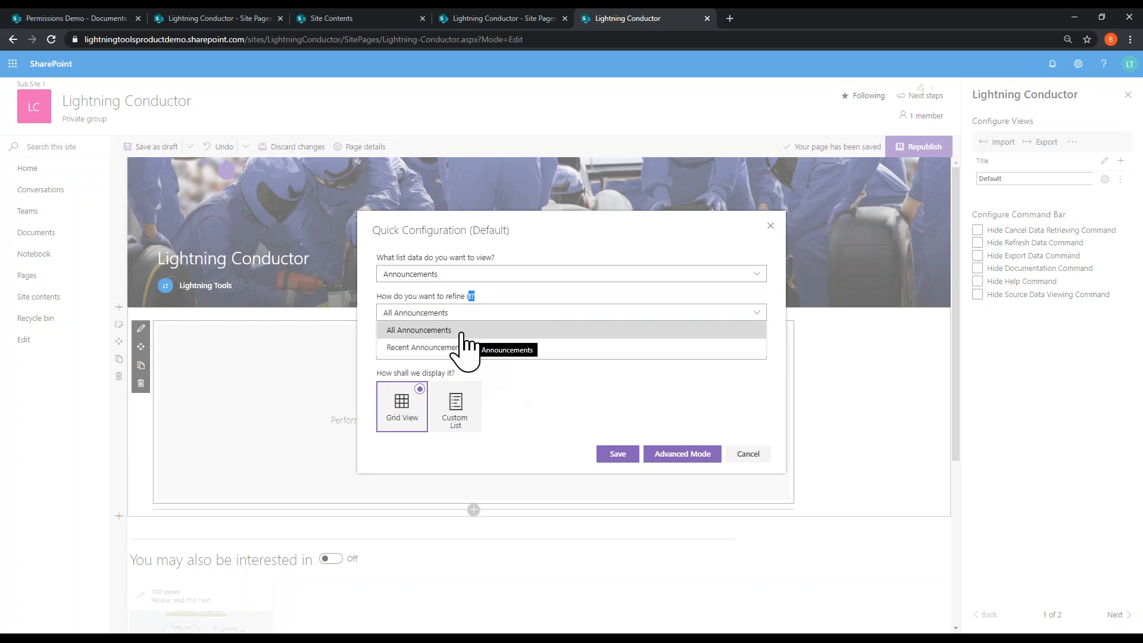
# Step: Set the quick configuration to show All Tasks from the Current Site Collection, and save it
pyautogui.click(477, 276)
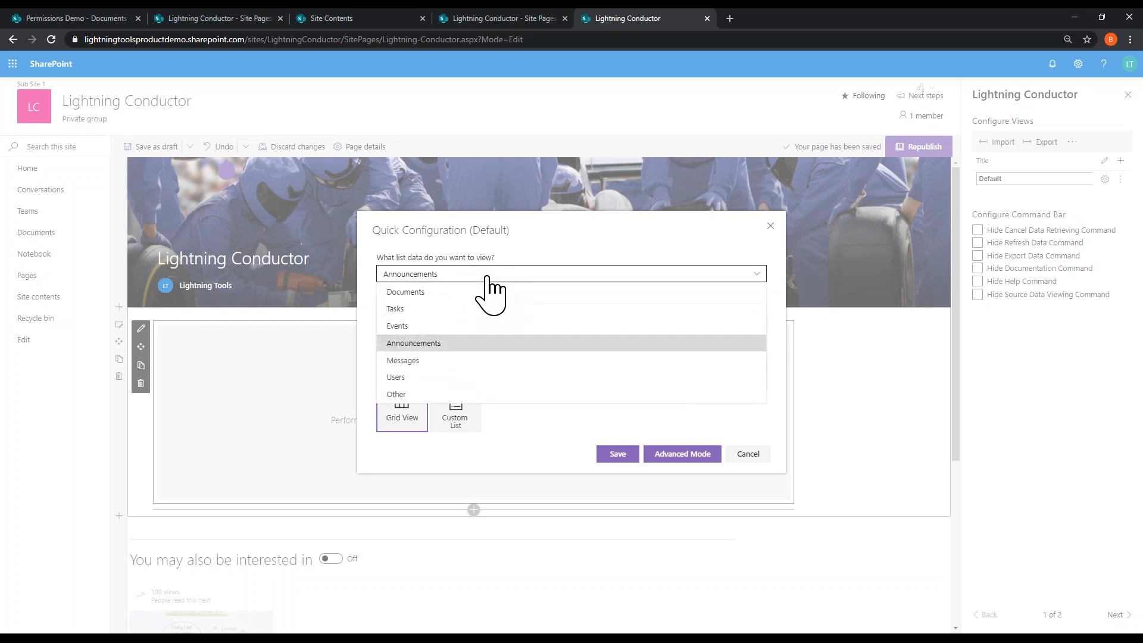
pyautogui.click(423, 309)
pyautogui.click(433, 316)
pyautogui.click(435, 327)
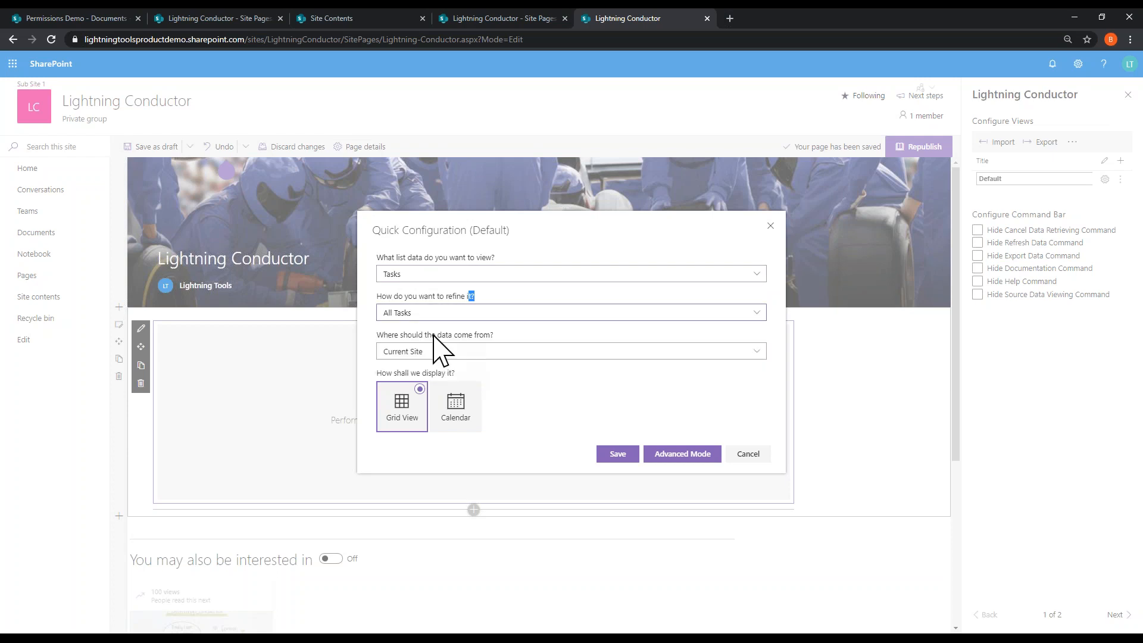
pyautogui.click(446, 352)
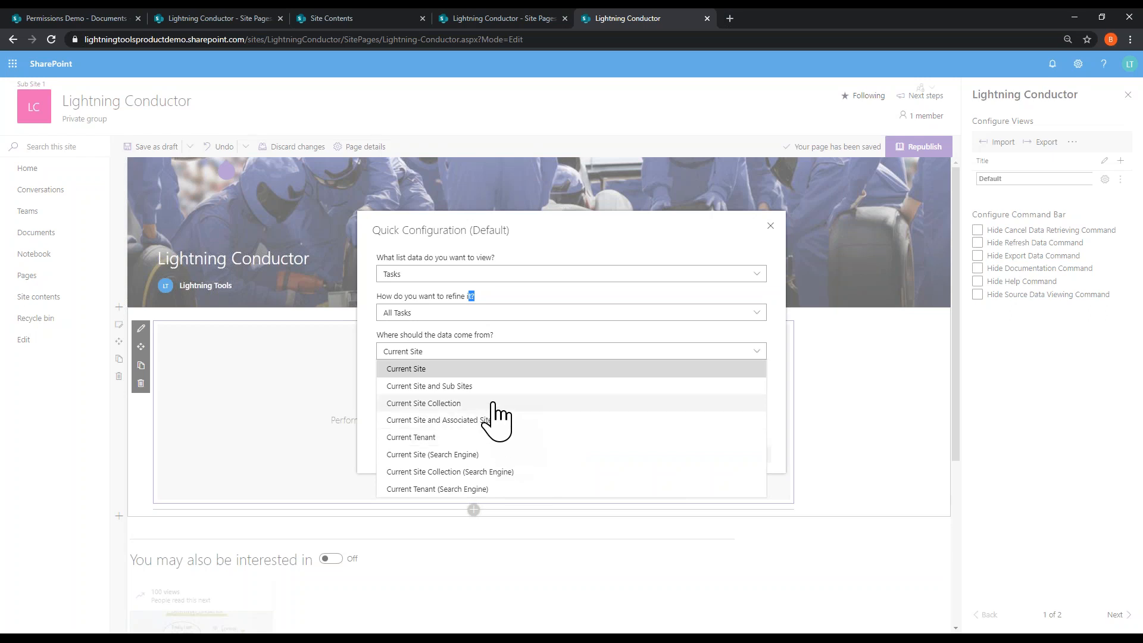
pyautogui.click(503, 405)
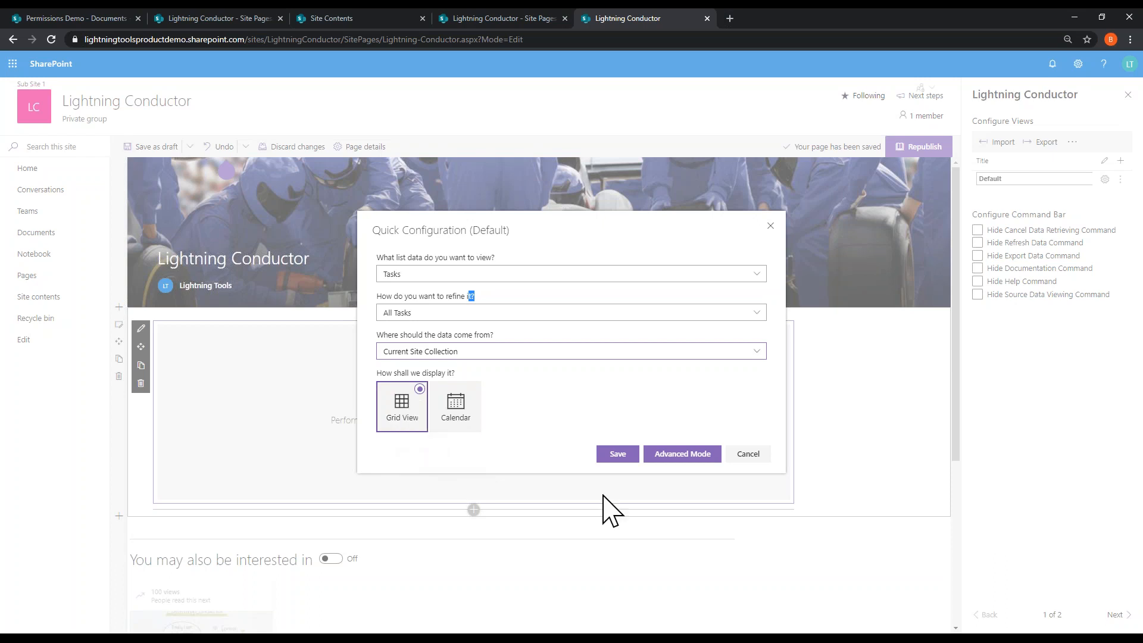
pyautogui.click(609, 454)
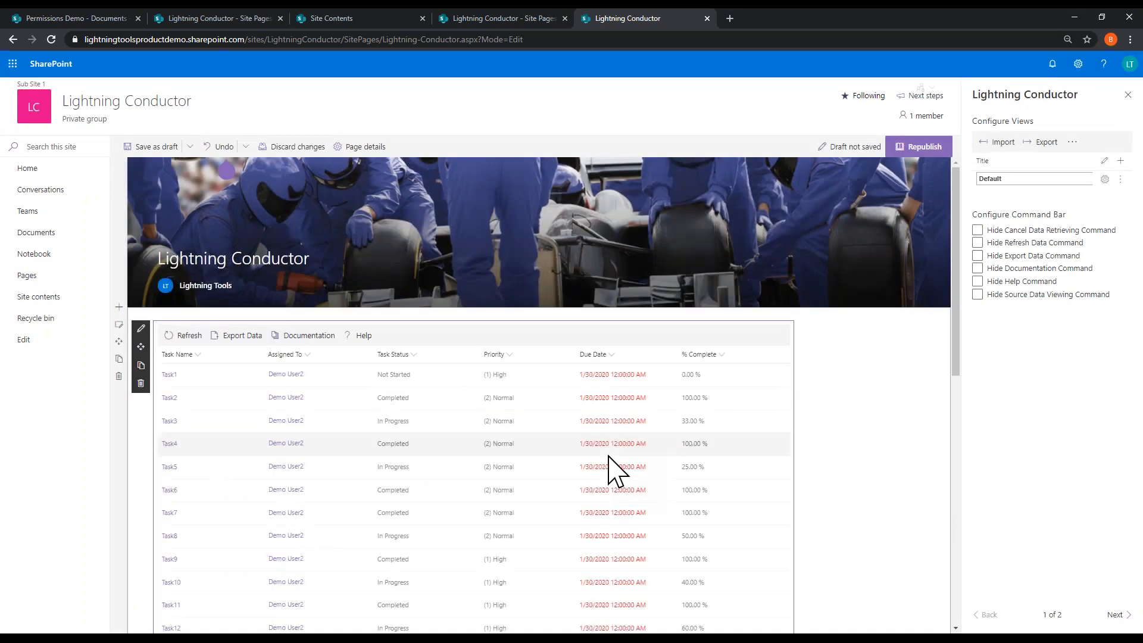
# Step: Review the rolled-up tasks and show the Start Date column in the task grid
pyautogui.scroll(-3, 608, 455)
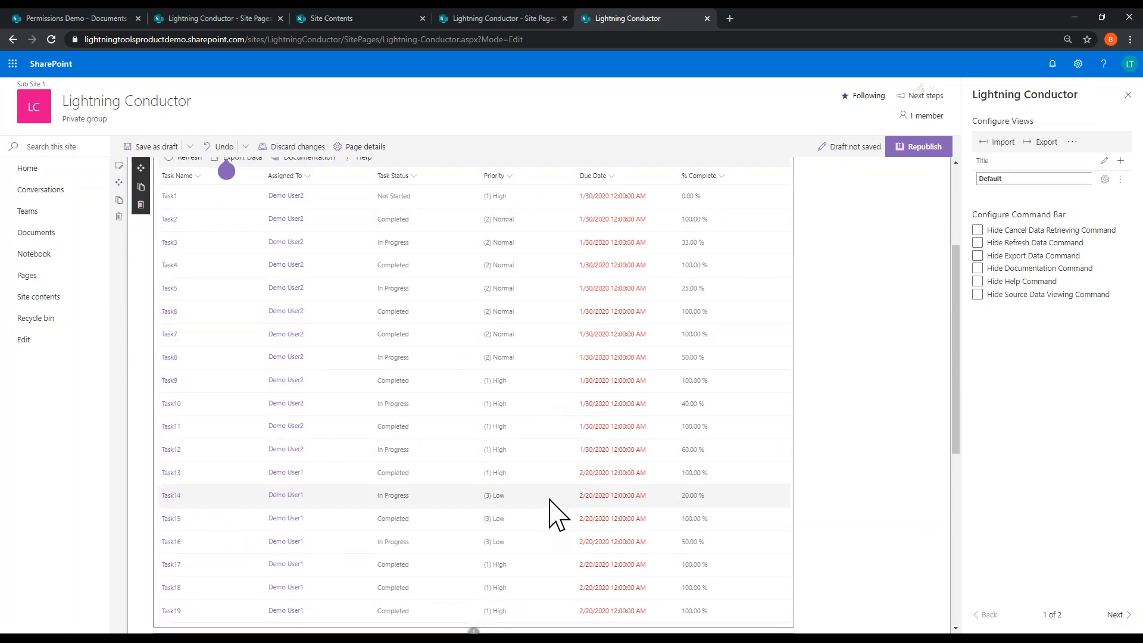
pyautogui.scroll(3, 569, 537)
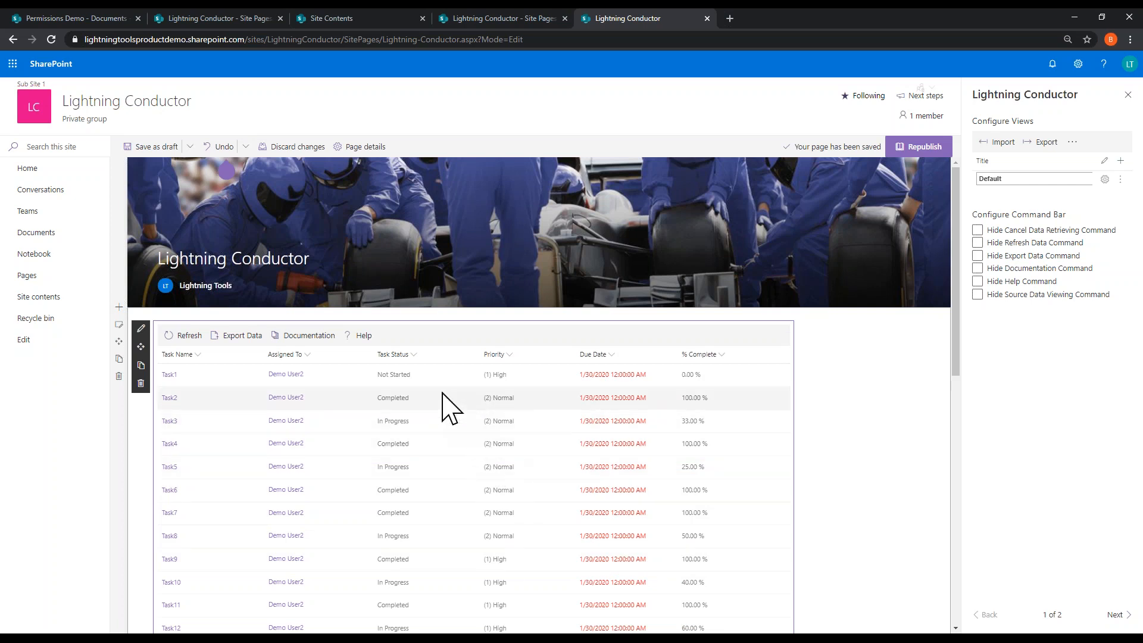
pyautogui.click(414, 356)
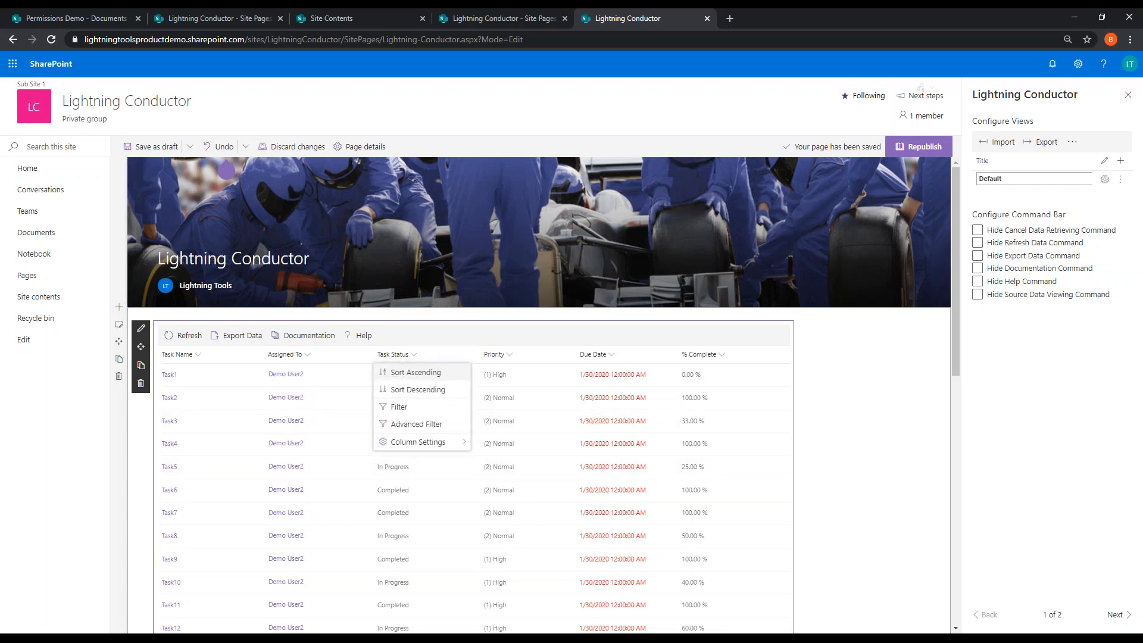
pyautogui.moveTo(439, 451)
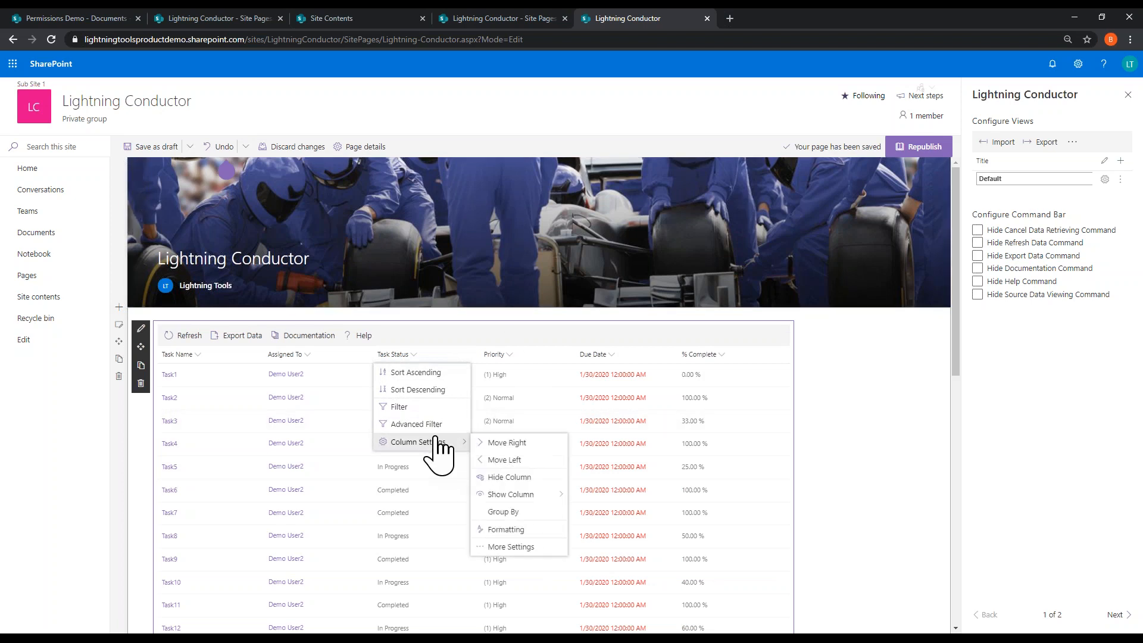
pyautogui.moveTo(527, 494)
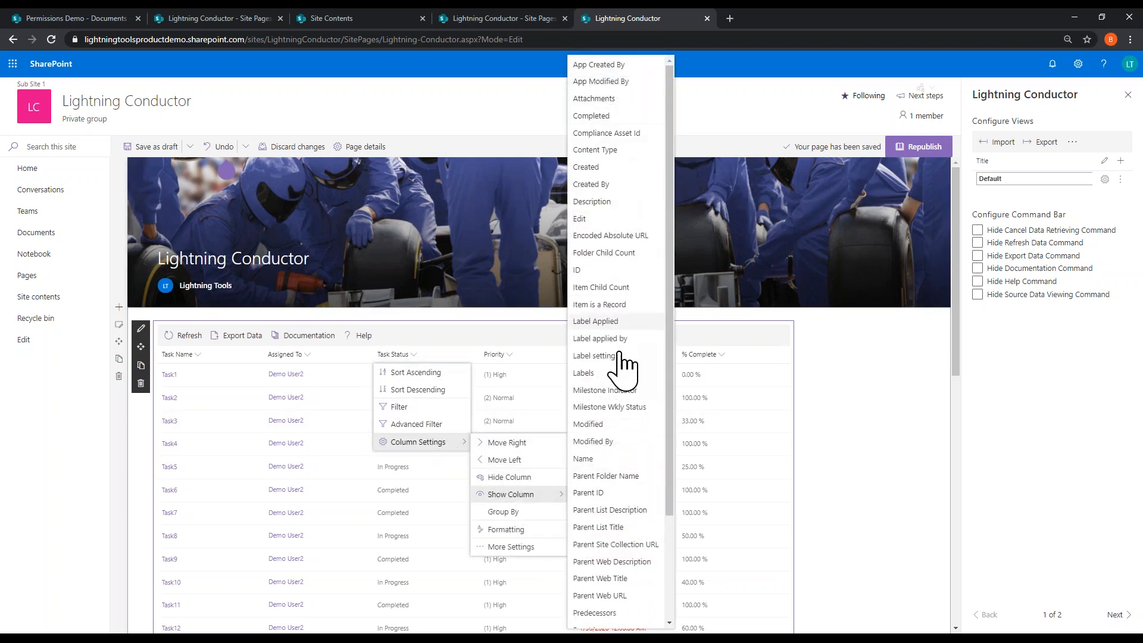
pyautogui.scroll(-3, 625, 416)
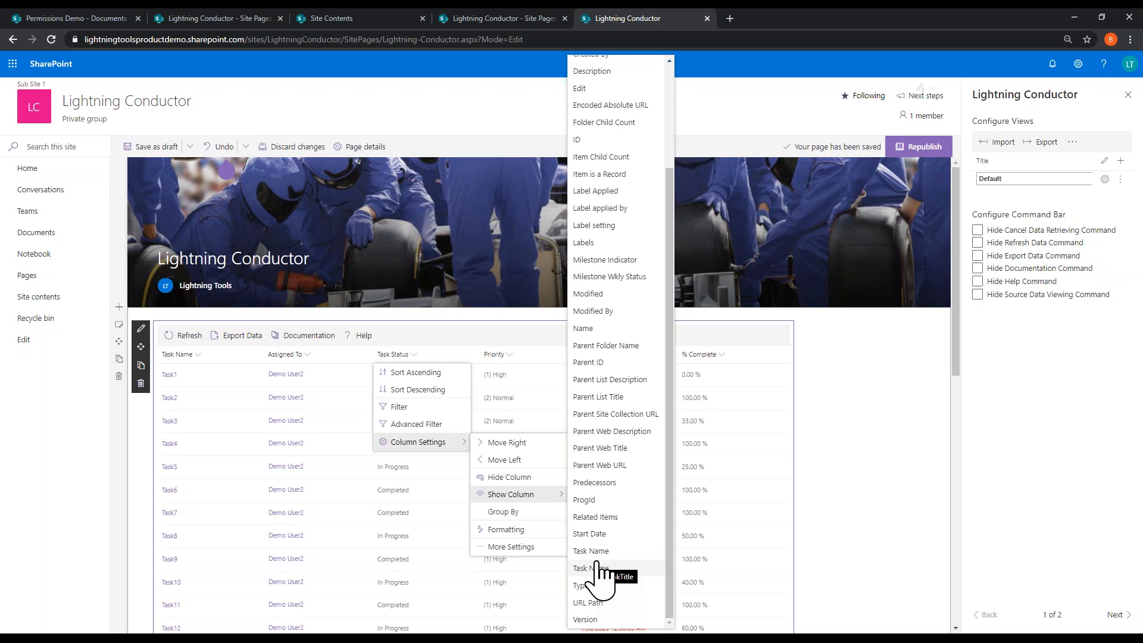
pyautogui.click(637, 556)
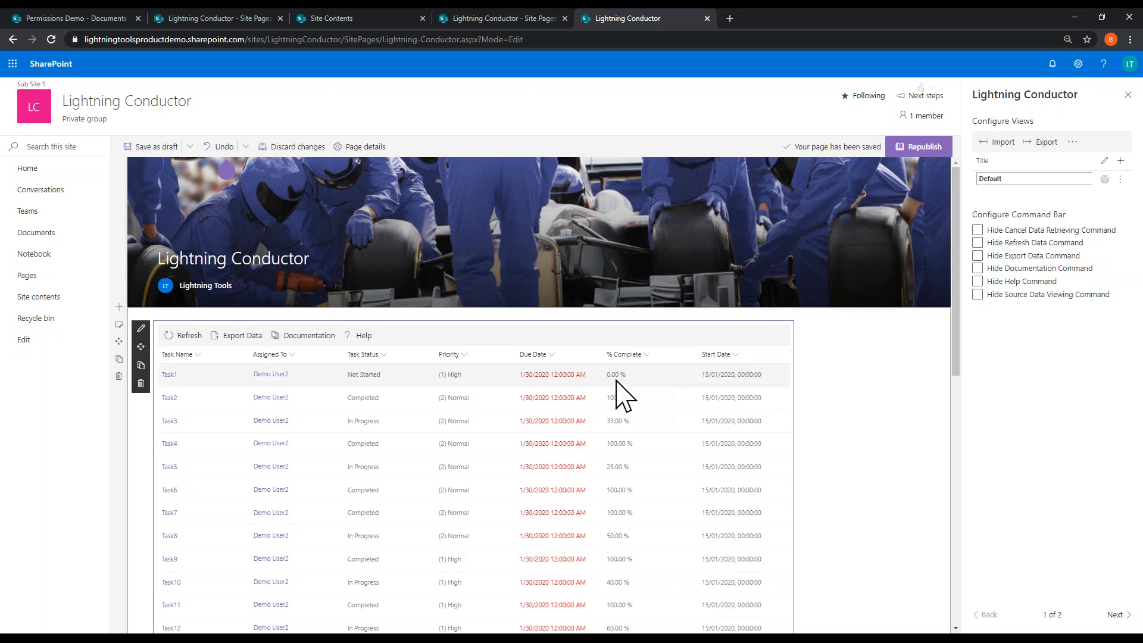
# Step: Move the Start Date column two places left so that it sits between Priority and Due Date
pyautogui.click(733, 355)
pyautogui.moveTo(744, 442)
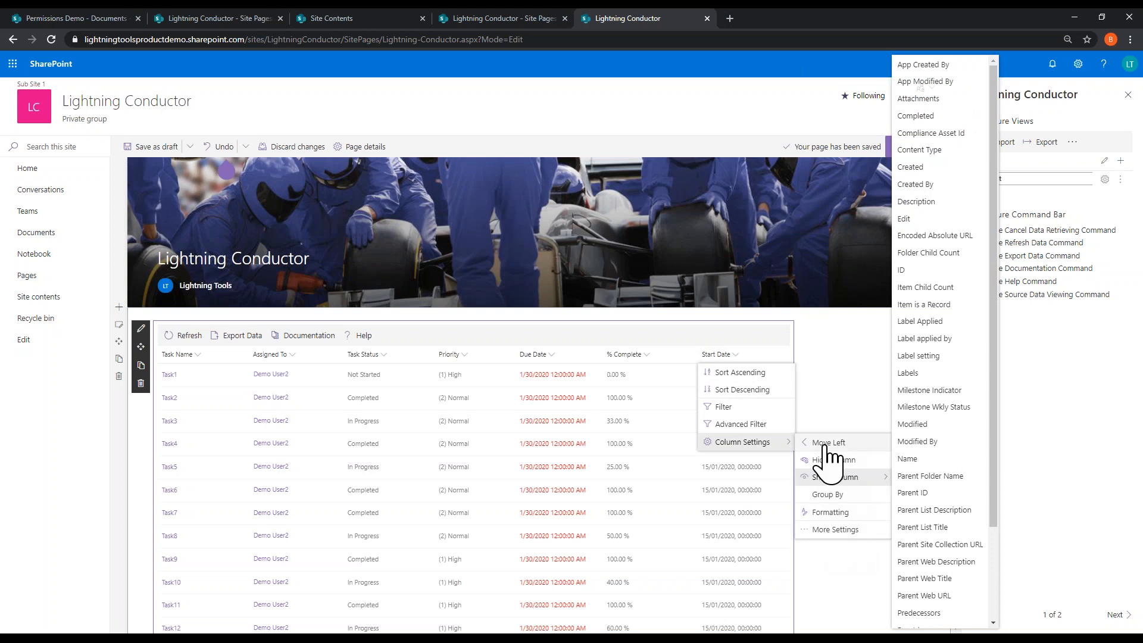
pyautogui.click(827, 444)
pyautogui.click(643, 356)
pyautogui.moveTo(685, 442)
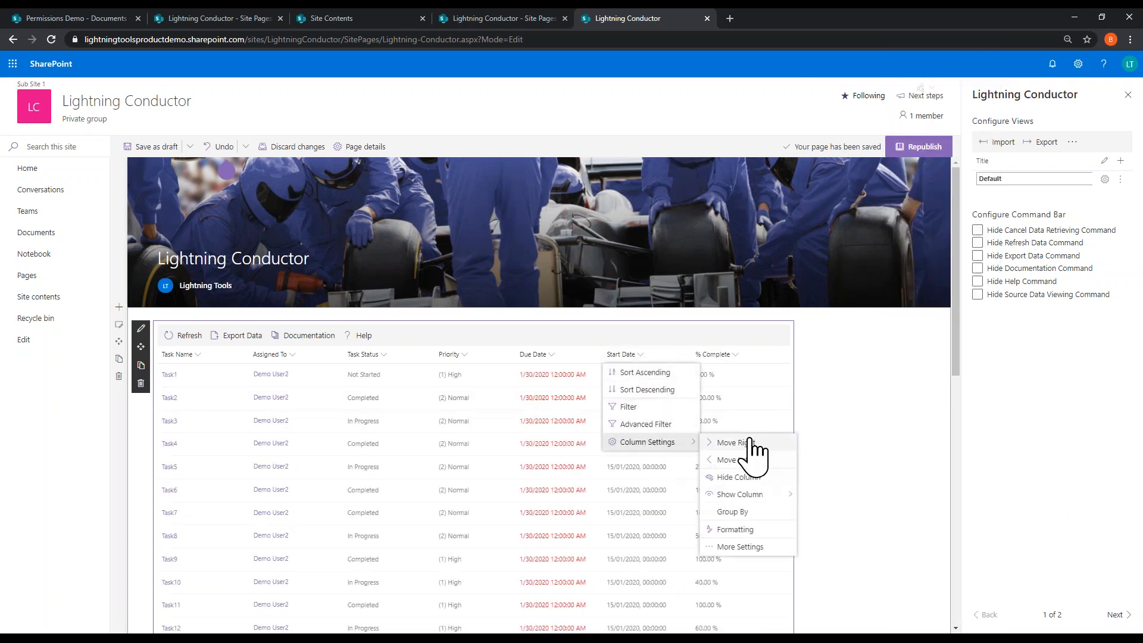
pyautogui.click(754, 460)
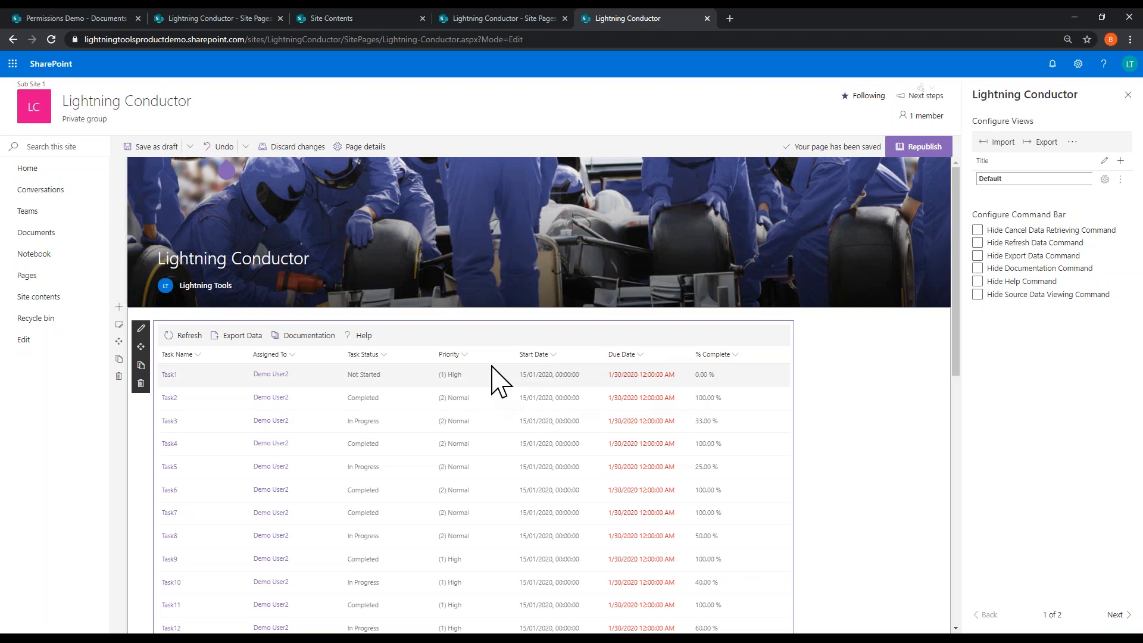
pyautogui.click(465, 355)
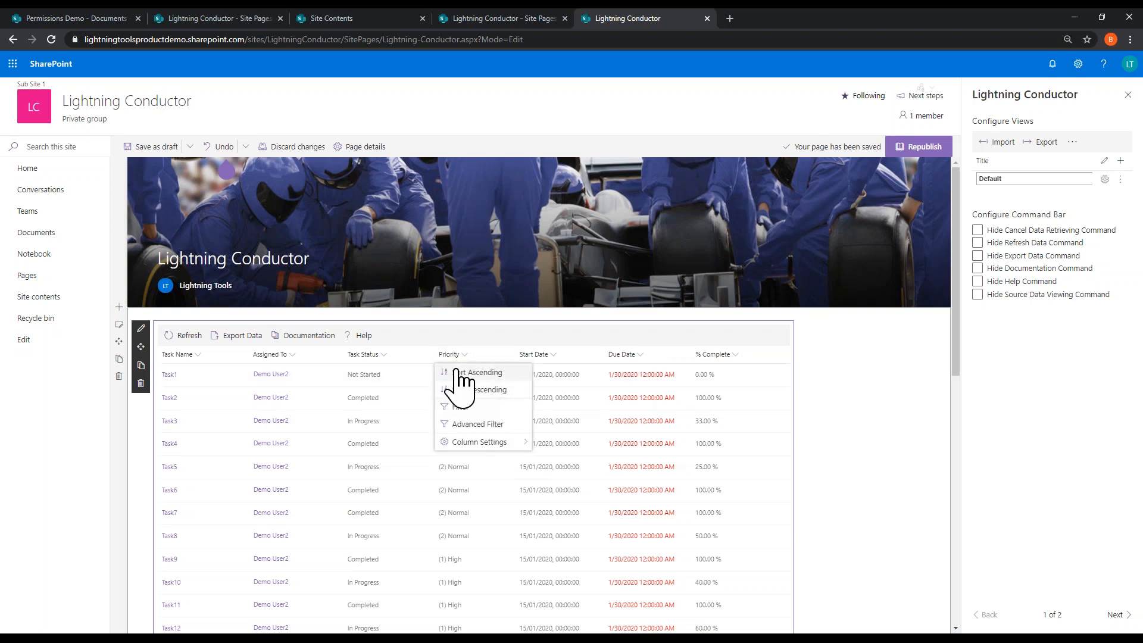
pyautogui.moveTo(474, 445)
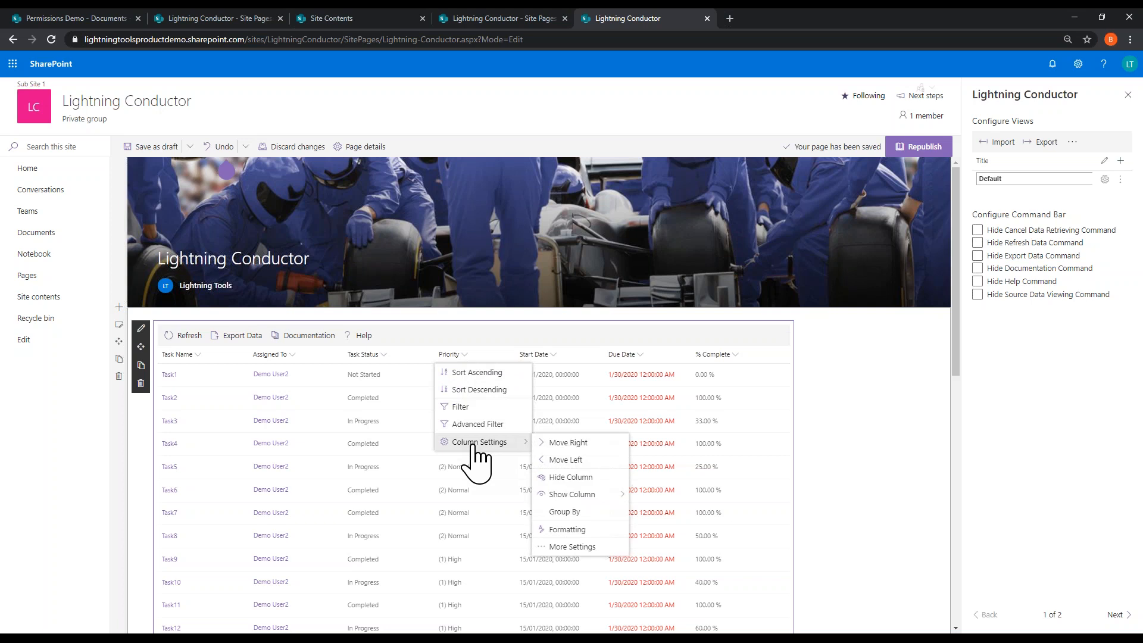
pyautogui.click(807, 486)
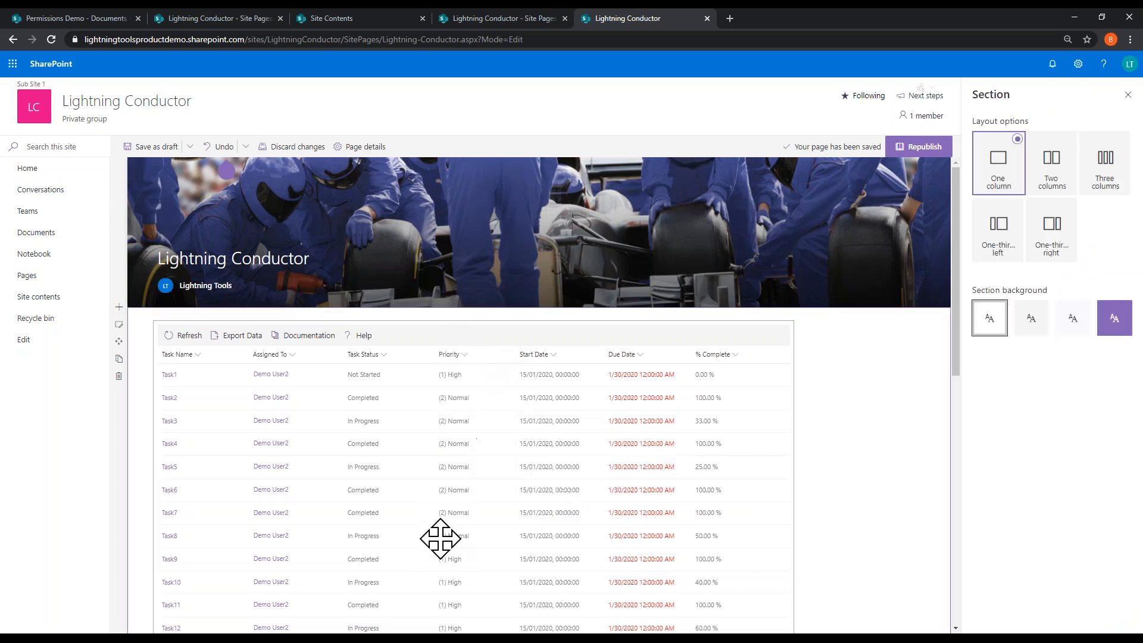
pyautogui.scroll(-5, 447, 545)
pyautogui.scroll(4, 465, 524)
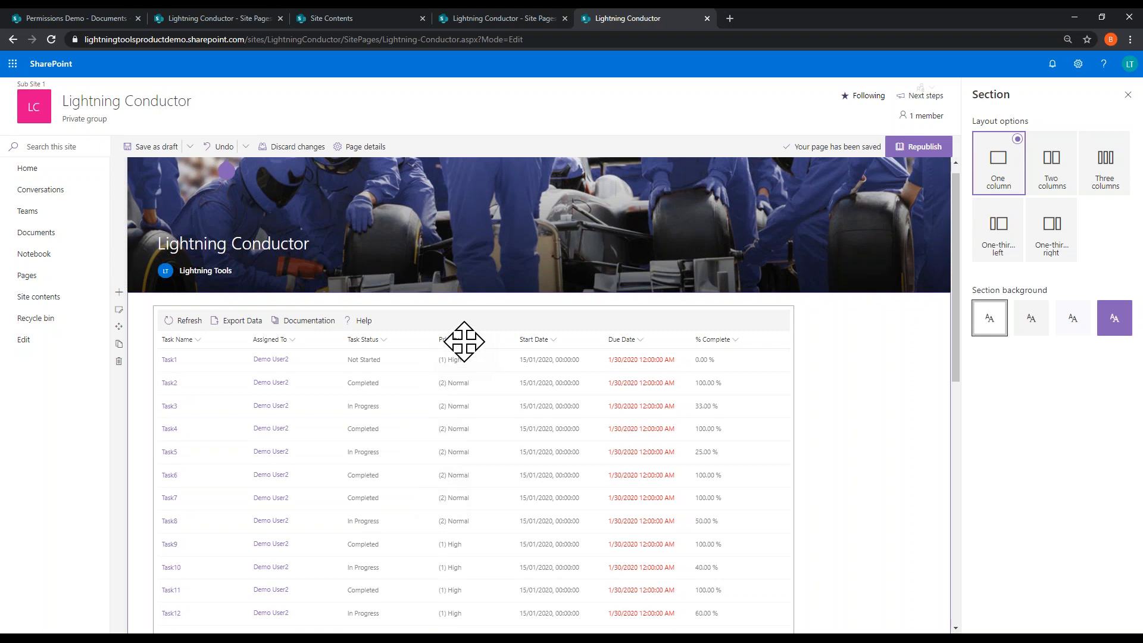
# Step: Start conditional formatting for the Priority column with the condition Priority = (1) High
pyautogui.click(465, 342)
pyautogui.click(451, 339)
pyautogui.moveTo(500, 427)
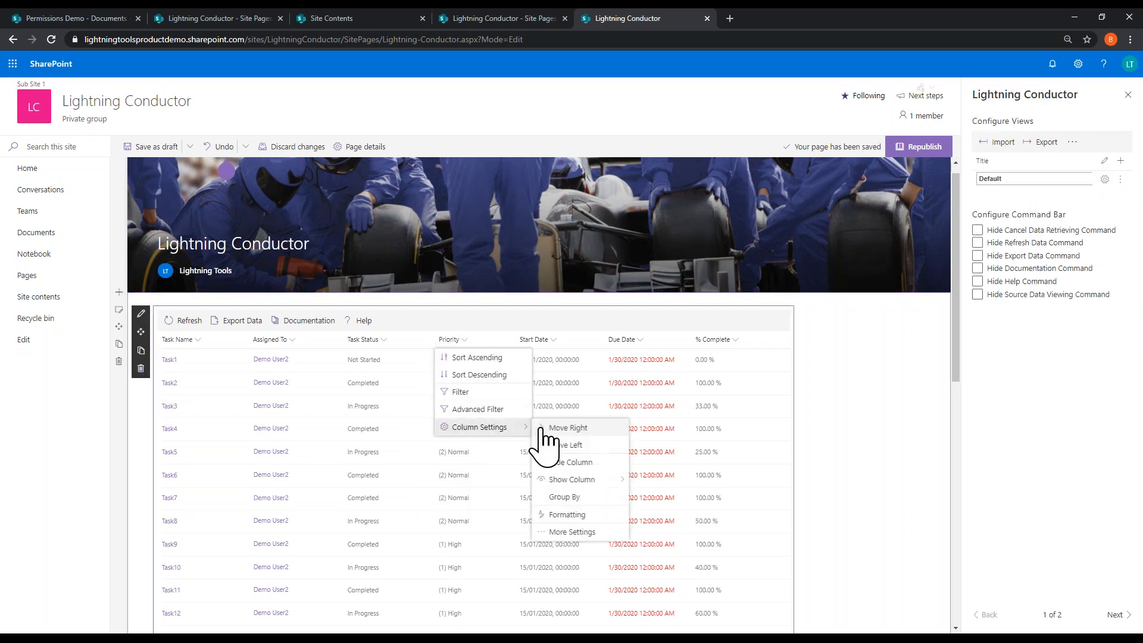
pyautogui.click(569, 516)
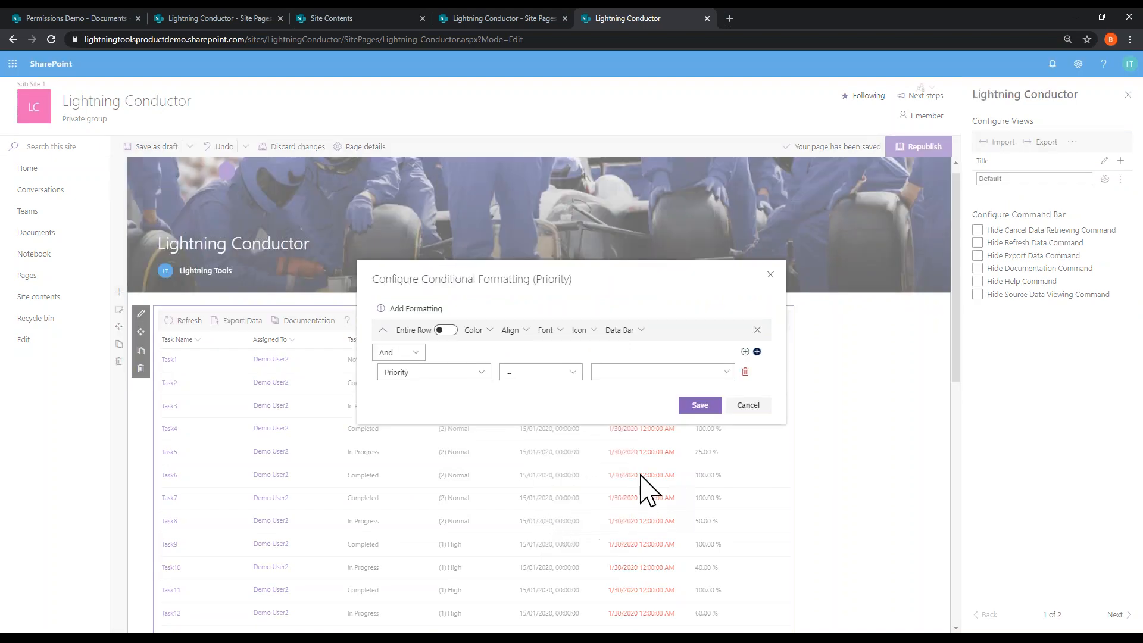
pyautogui.click(728, 376)
pyautogui.click(618, 387)
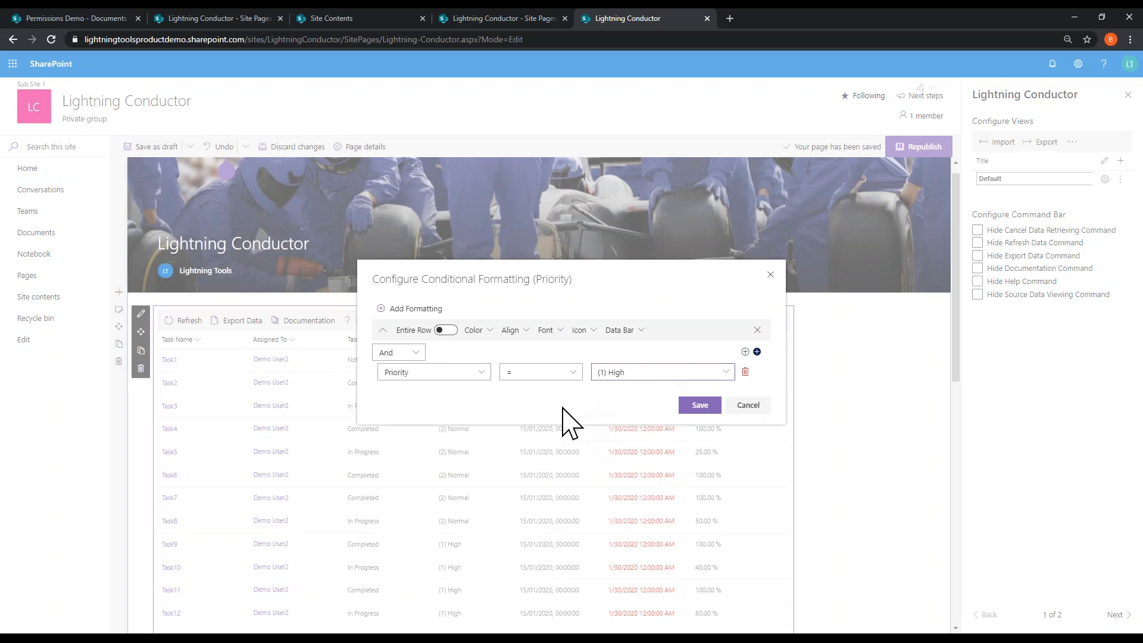
# Step: Give the High priority rule a custom red back color, hex f9220e, and save the formatting
pyautogui.click(486, 331)
pyautogui.moveTo(508, 351)
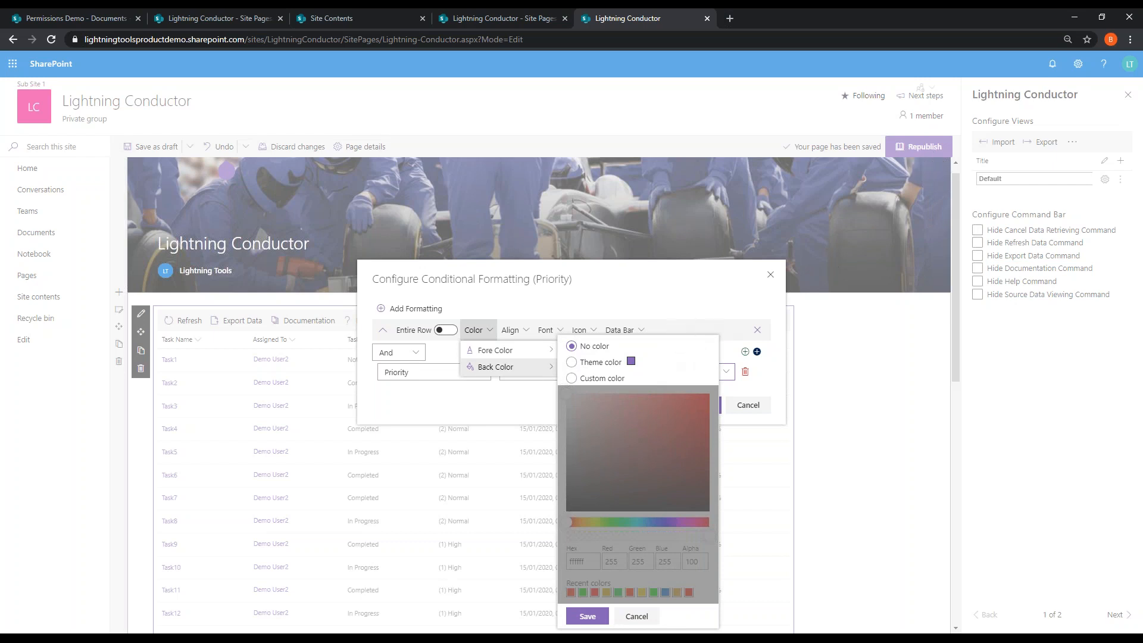
pyautogui.click(573, 379)
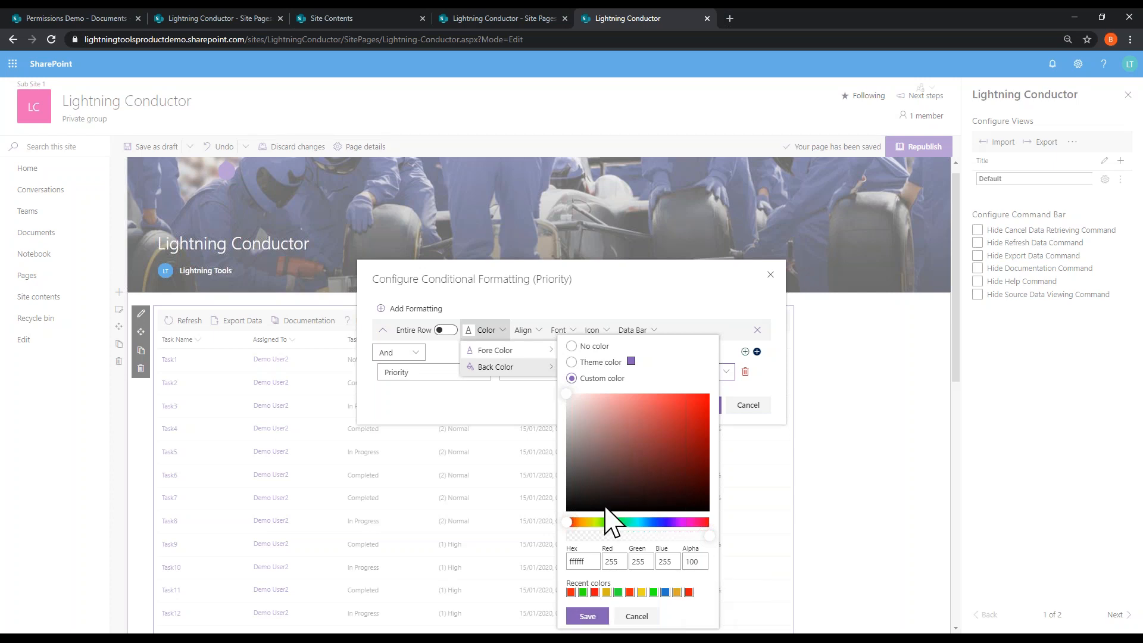
pyautogui.click(574, 363)
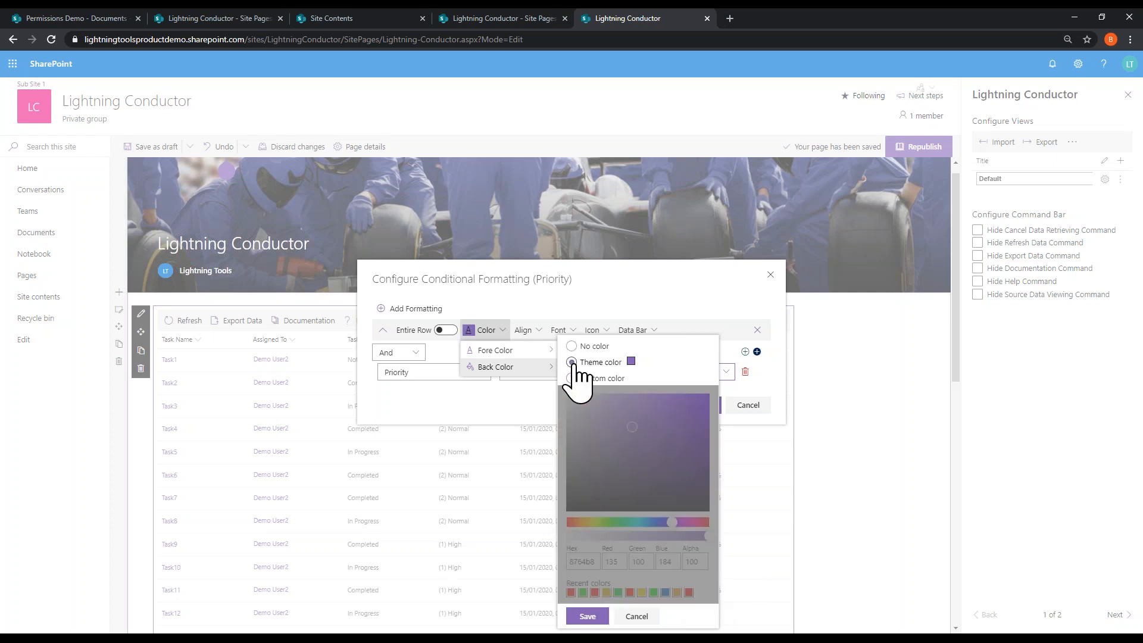
pyautogui.click(581, 380)
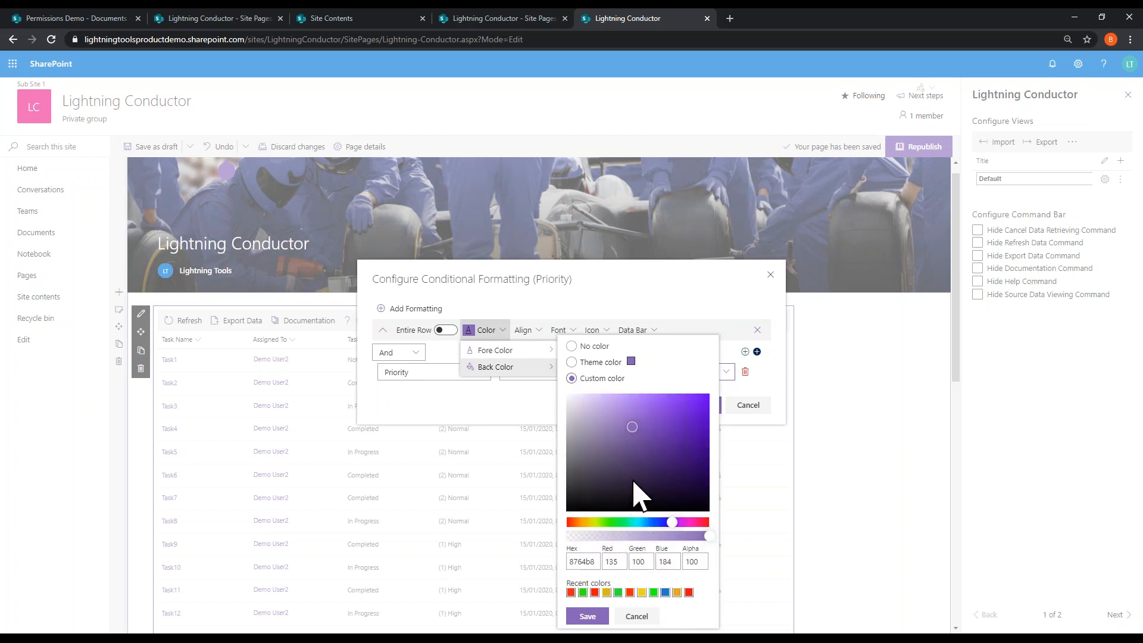
pyautogui.click(573, 522)
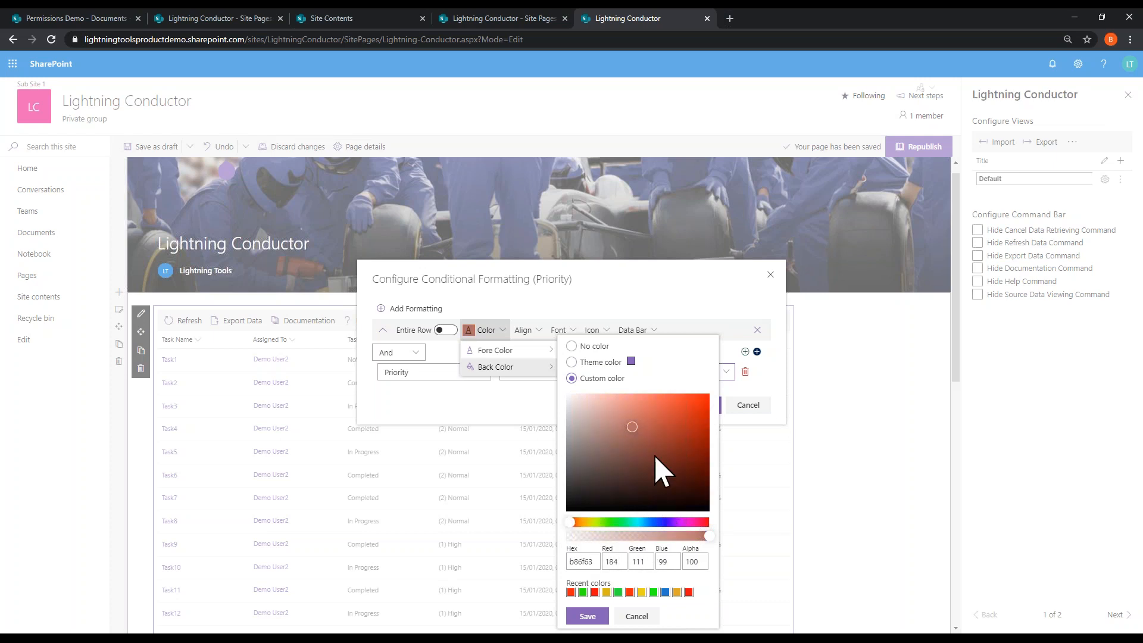
pyautogui.click(570, 592)
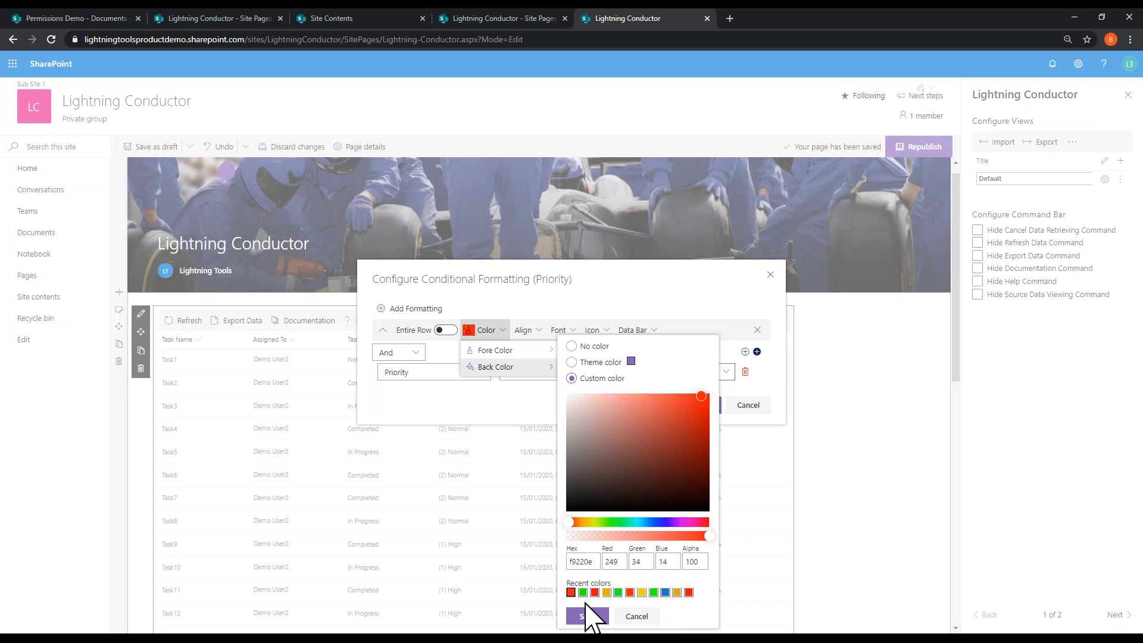
pyautogui.click(588, 615)
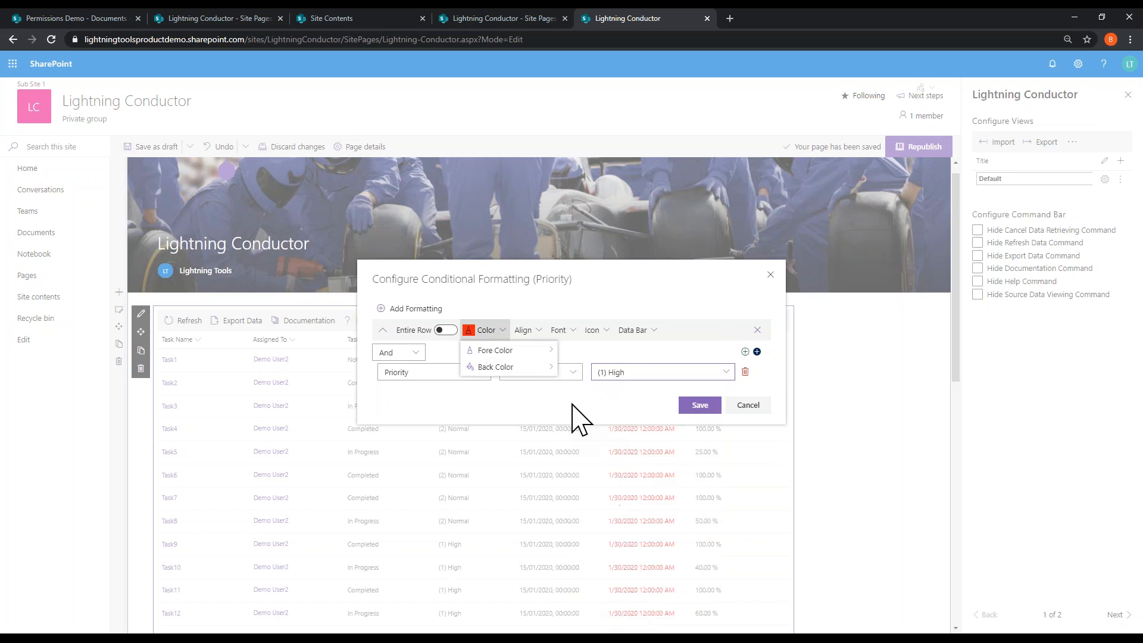
pyautogui.click(518, 408)
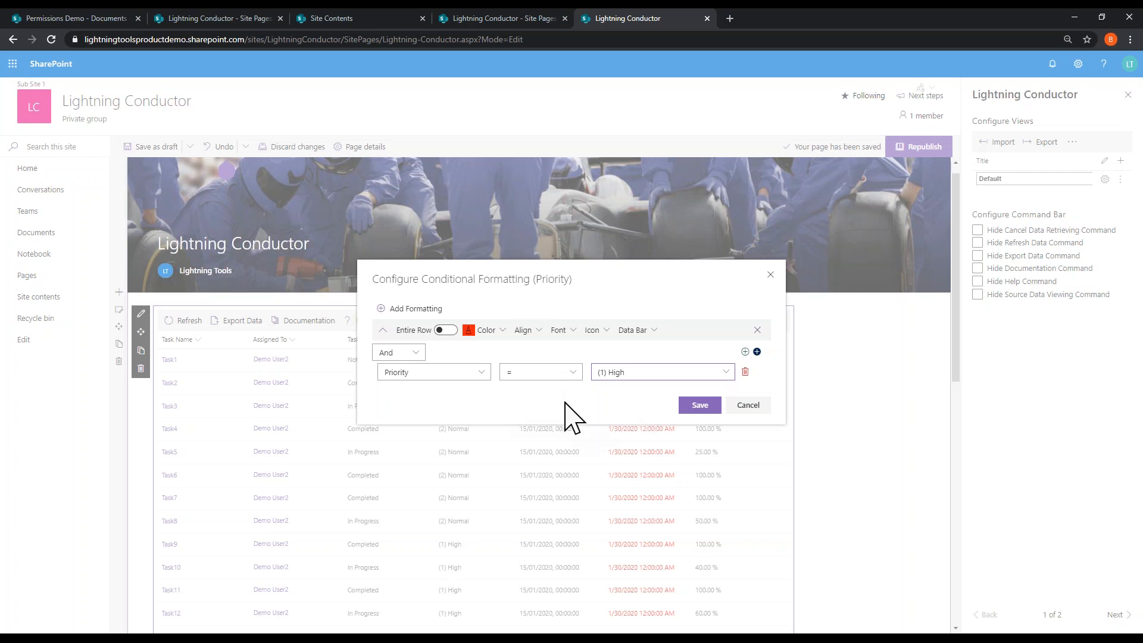
pyautogui.click(700, 406)
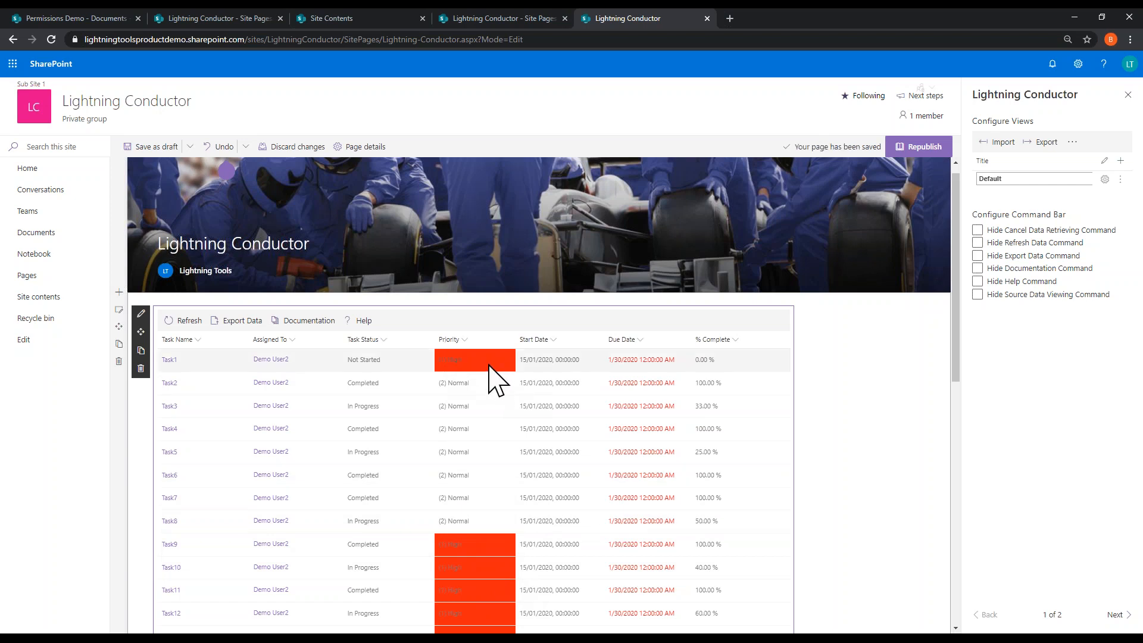
# Step: Clear the conditional formatting from the Priority column
pyautogui.click(465, 340)
pyautogui.moveTo(482, 429)
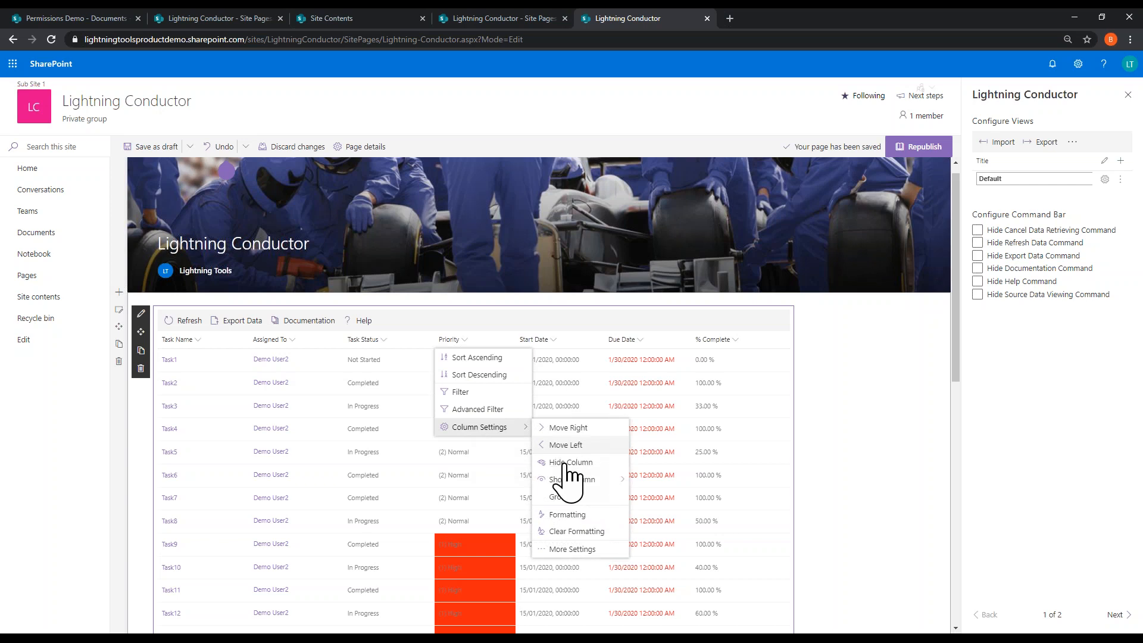
pyautogui.click(573, 532)
# Step: Reopen conditional formatting for the Priority column and bring up the icon choices for its rule
pyautogui.click(465, 340)
pyautogui.moveTo(478, 435)
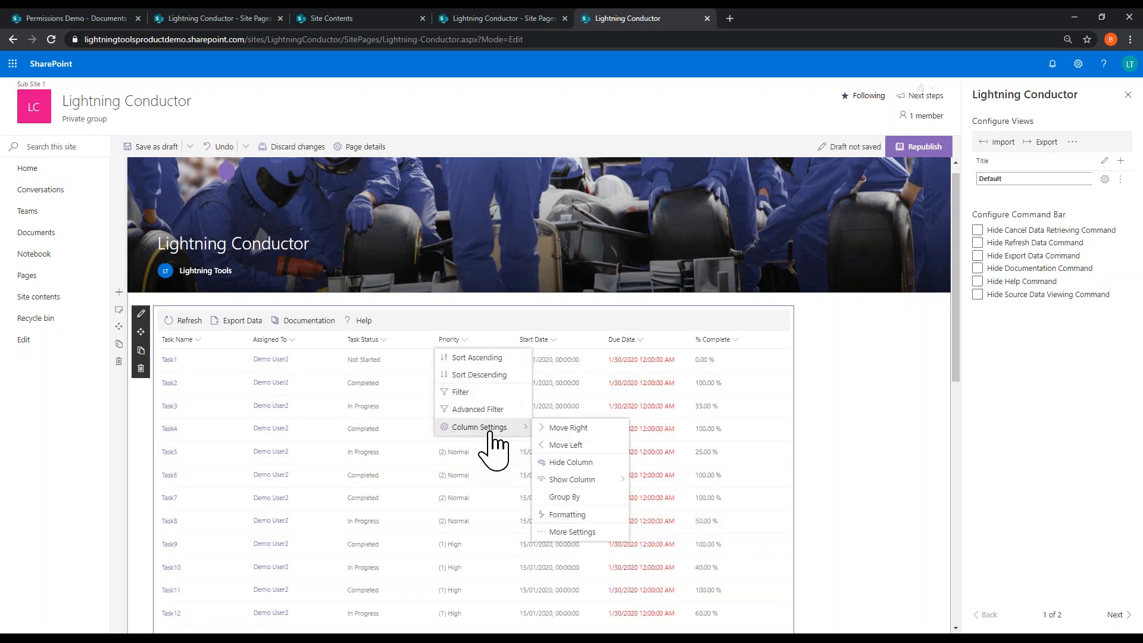
pyautogui.click(590, 514)
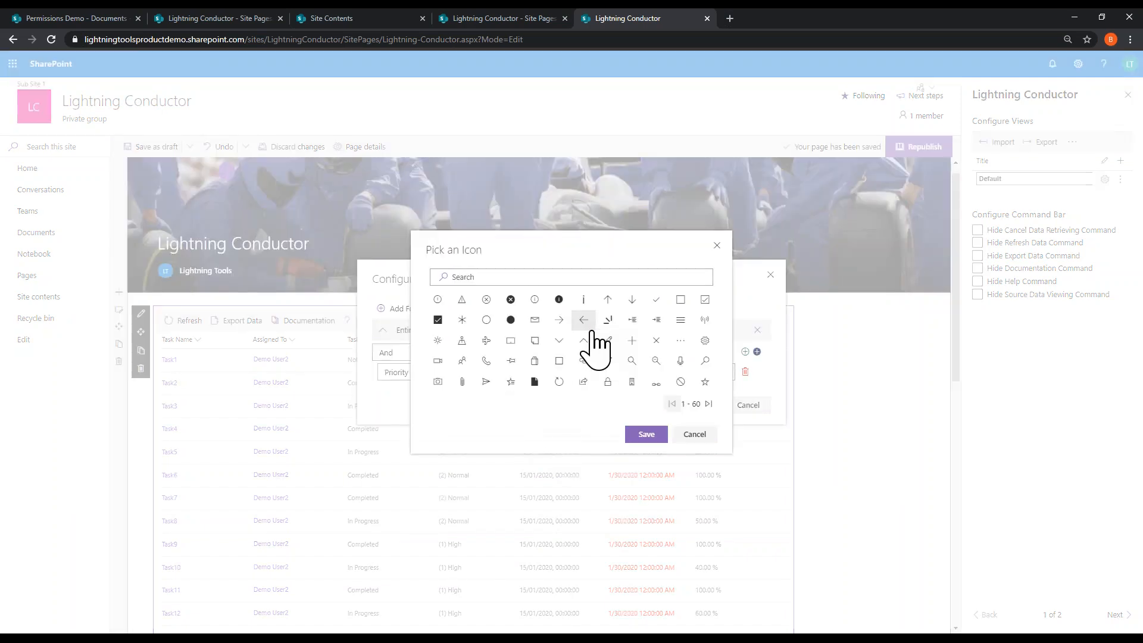
pyautogui.click(584, 329)
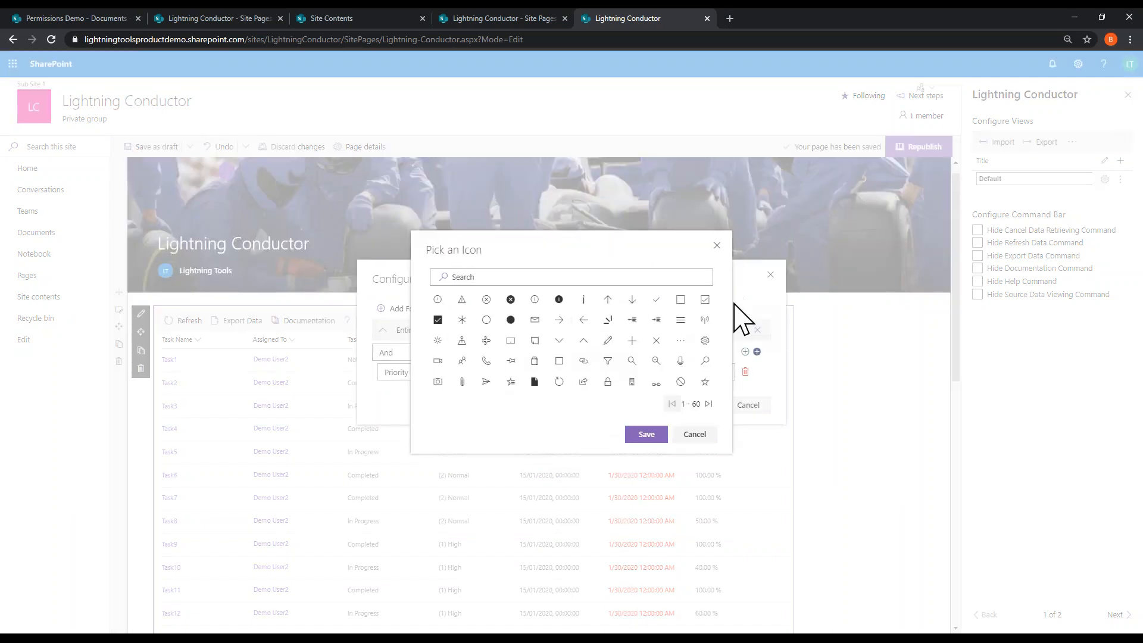
# Step: Browse the available icons as far as the 241 - 300 page, and return to the first page
pyautogui.click(709, 405)
pyautogui.click(709, 404)
pyautogui.click(709, 404)
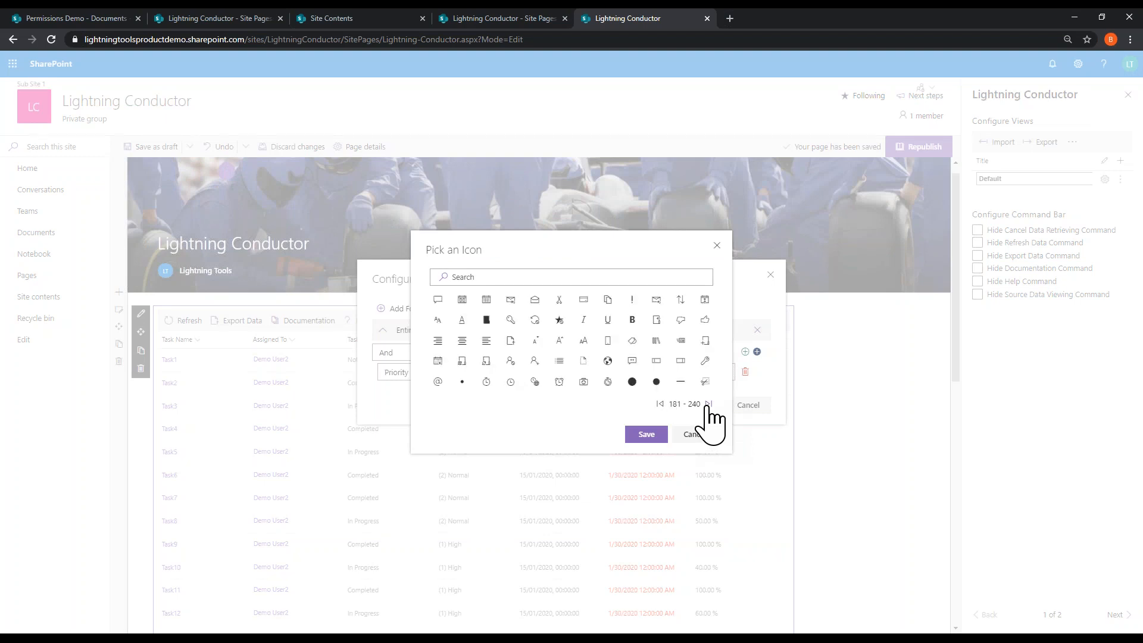
pyautogui.click(709, 405)
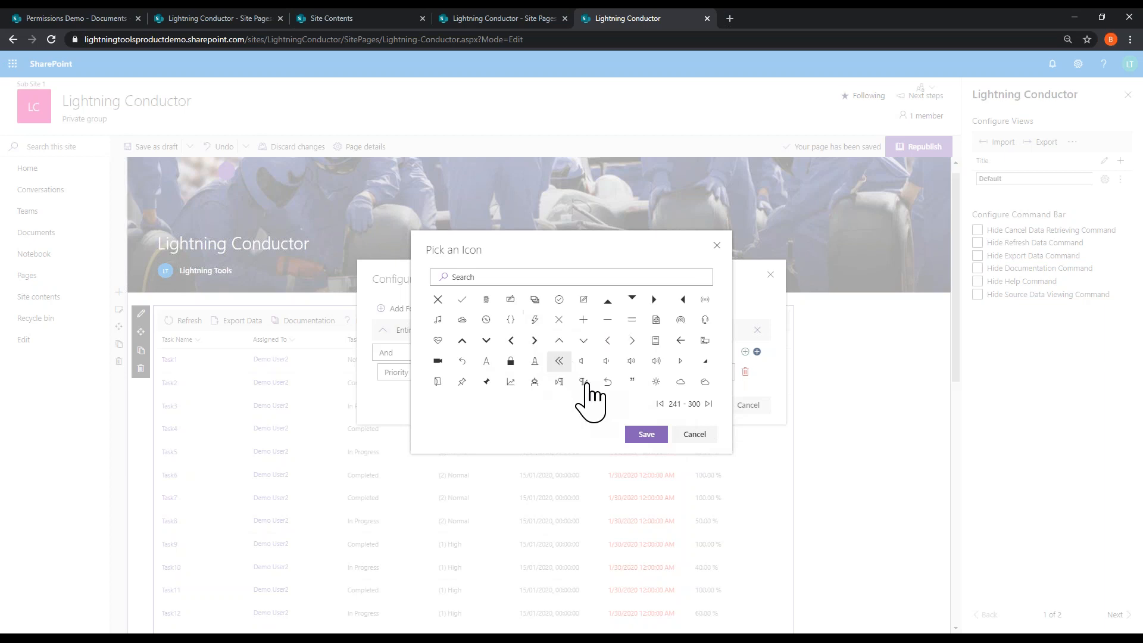
pyautogui.click(660, 404)
pyautogui.click(660, 405)
pyautogui.click(660, 404)
pyautogui.click(663, 403)
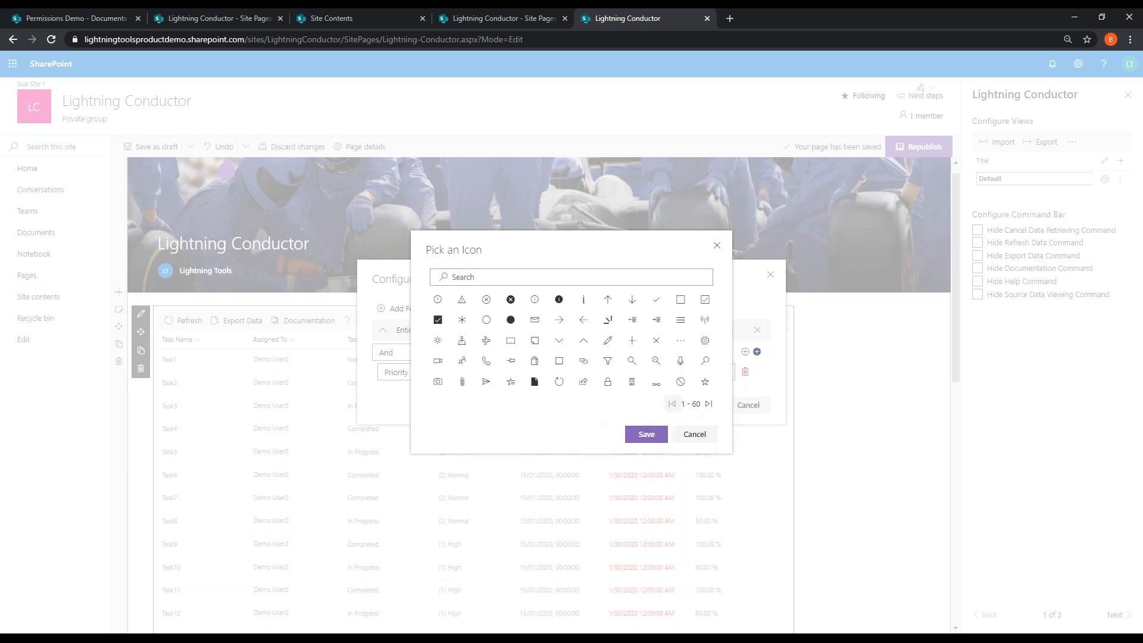
# Step: Assign the rule a filled circle icon with a custom red fore color, hex f9220e
pyautogui.click(511, 319)
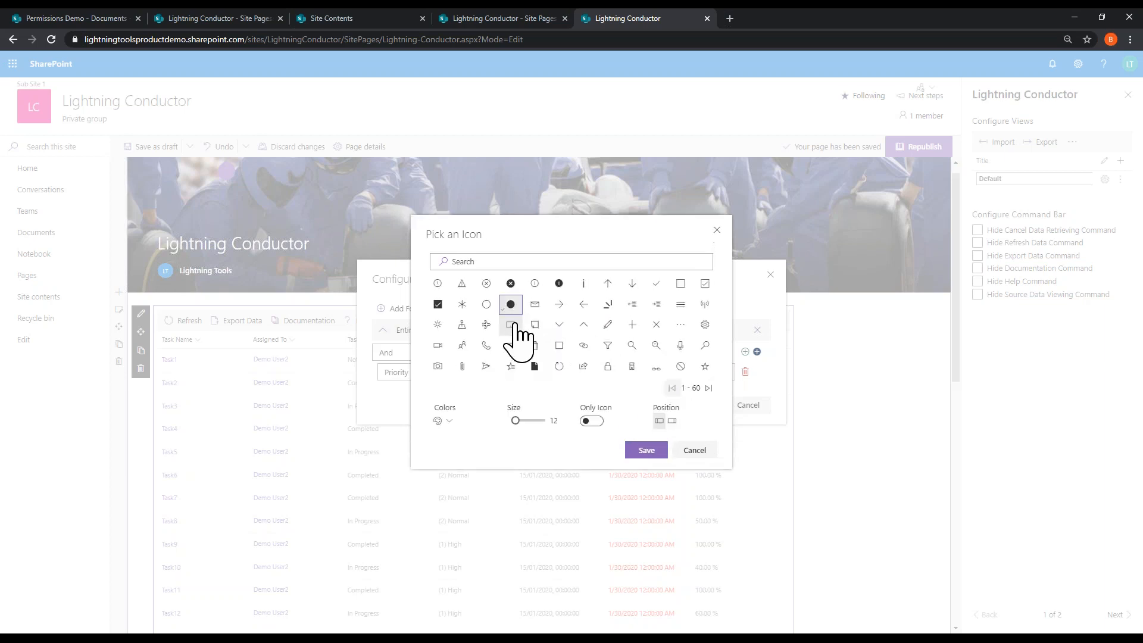
pyautogui.click(450, 421)
pyautogui.moveTo(471, 440)
pyautogui.click(547, 379)
pyautogui.click(545, 593)
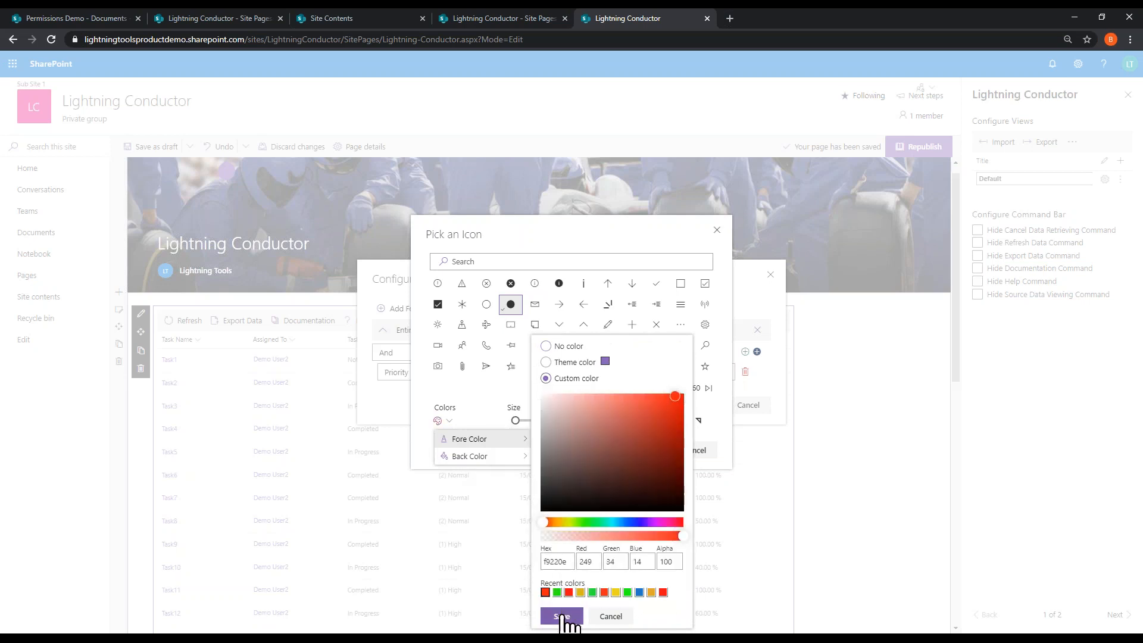
pyautogui.click(563, 616)
pyautogui.click(539, 457)
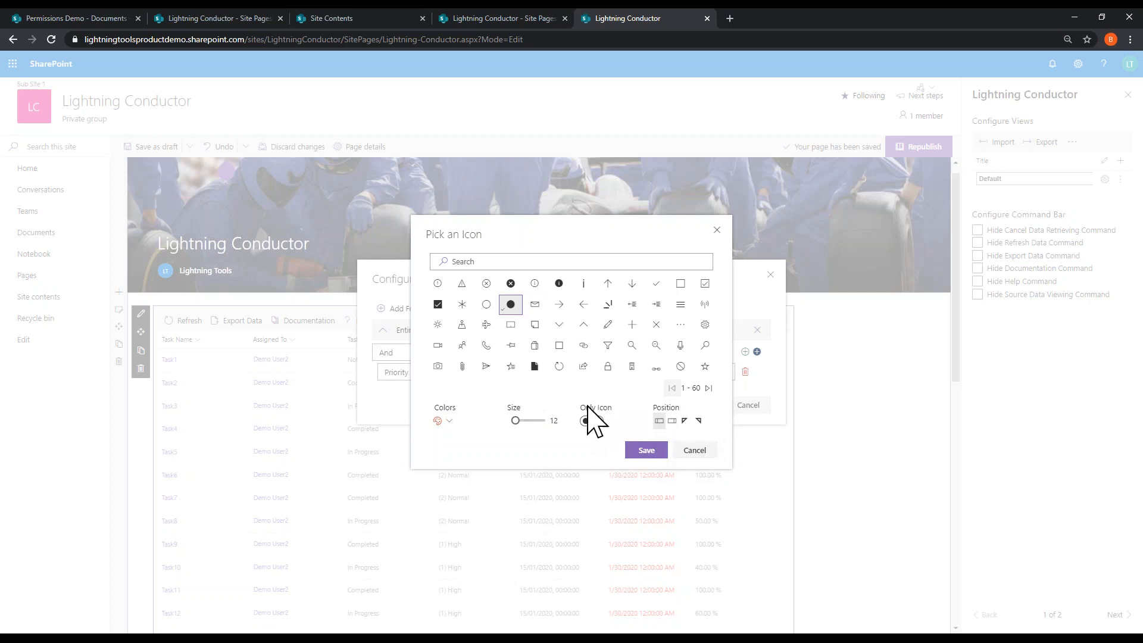
pyautogui.click(696, 451)
# Step: Set the red icon rule's condition to Priority = (1) High and add two more formatting rules below it
pyautogui.click(726, 372)
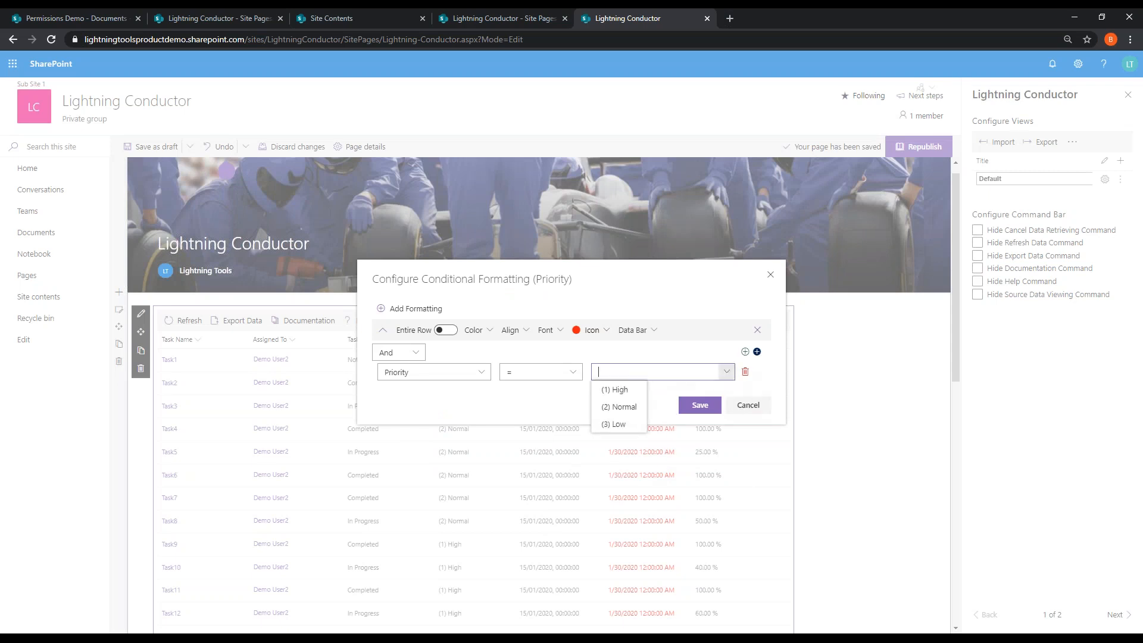
pyautogui.click(616, 390)
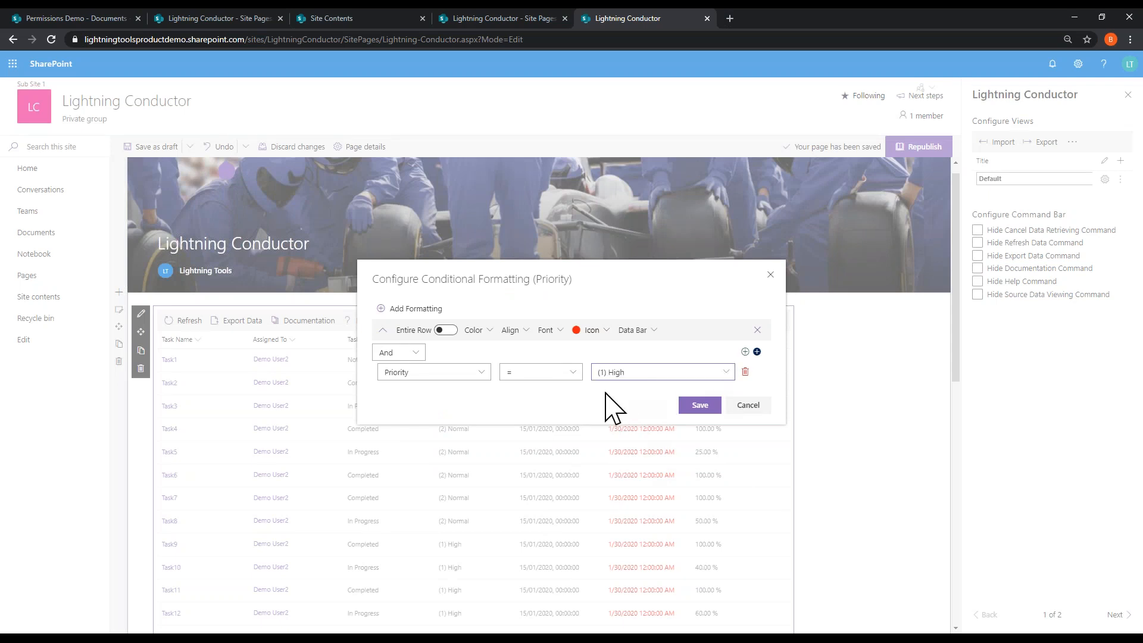
pyautogui.click(381, 309)
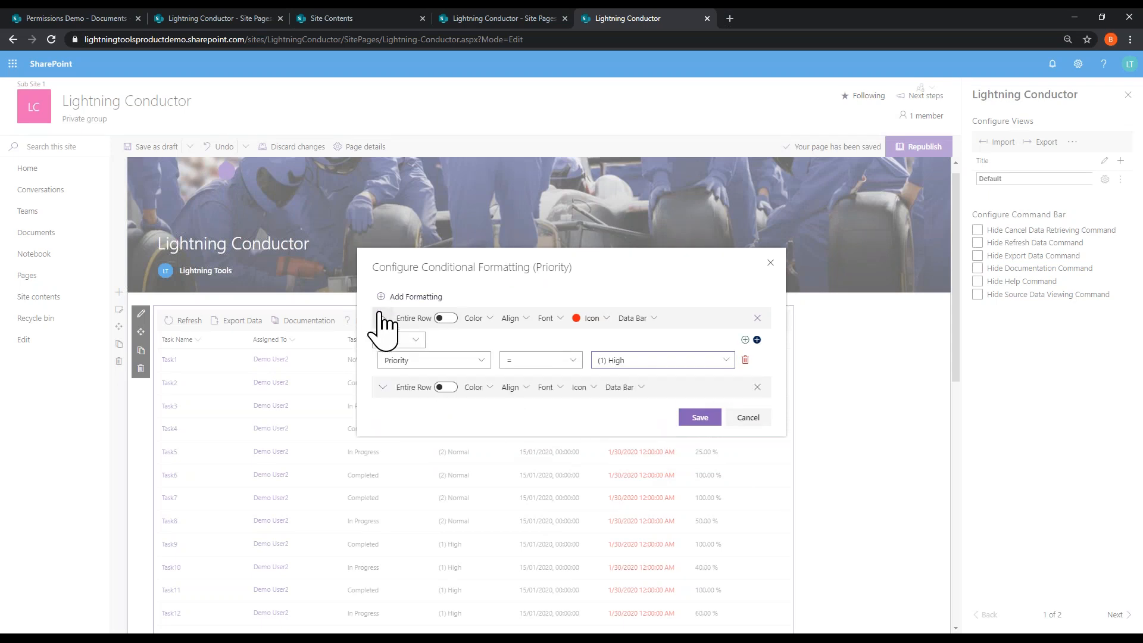
pyautogui.click(382, 297)
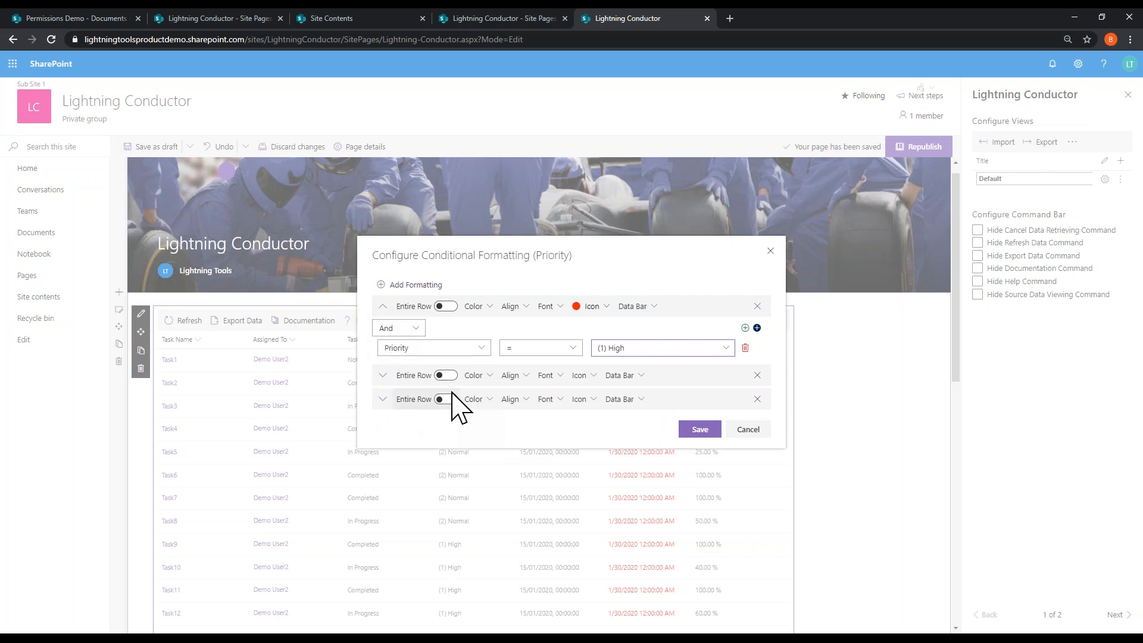
pyautogui.click(383, 306)
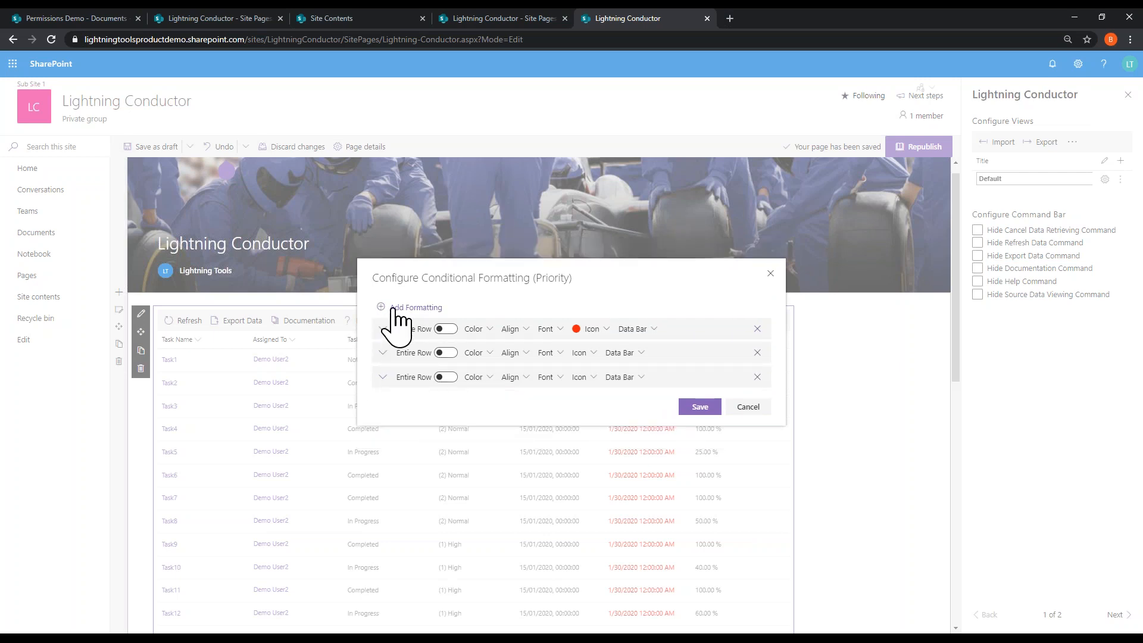
# Step: Assign the second formatting rule a filled circle icon with a custom yellow fore color from the recent colors
pyautogui.click(383, 353)
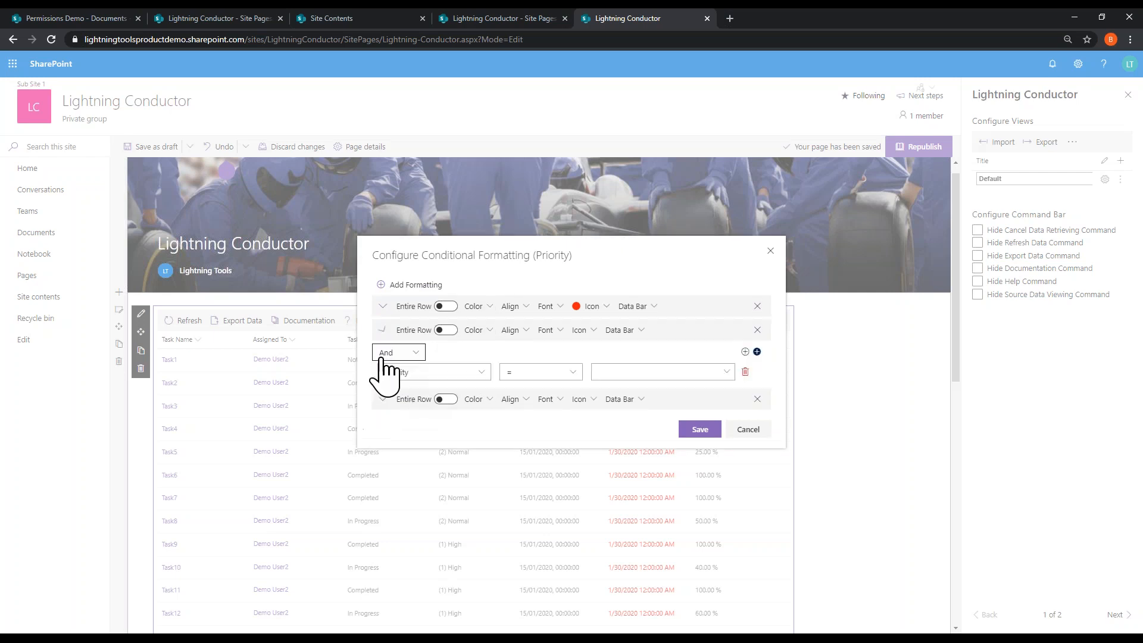
pyautogui.click(590, 333)
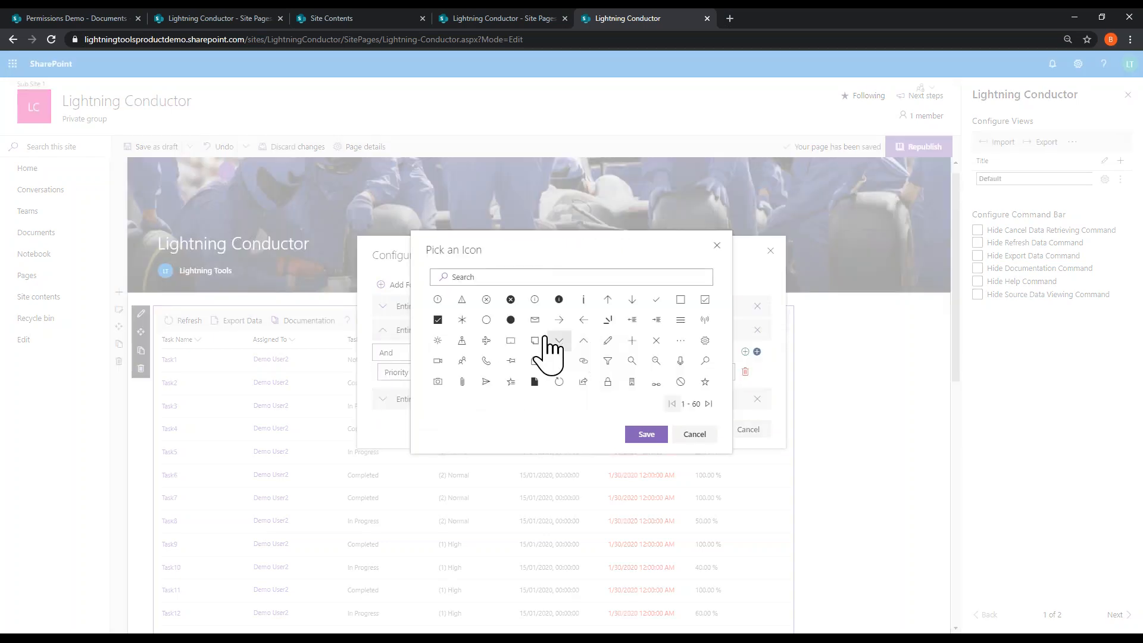
pyautogui.click(510, 325)
pyautogui.click(443, 421)
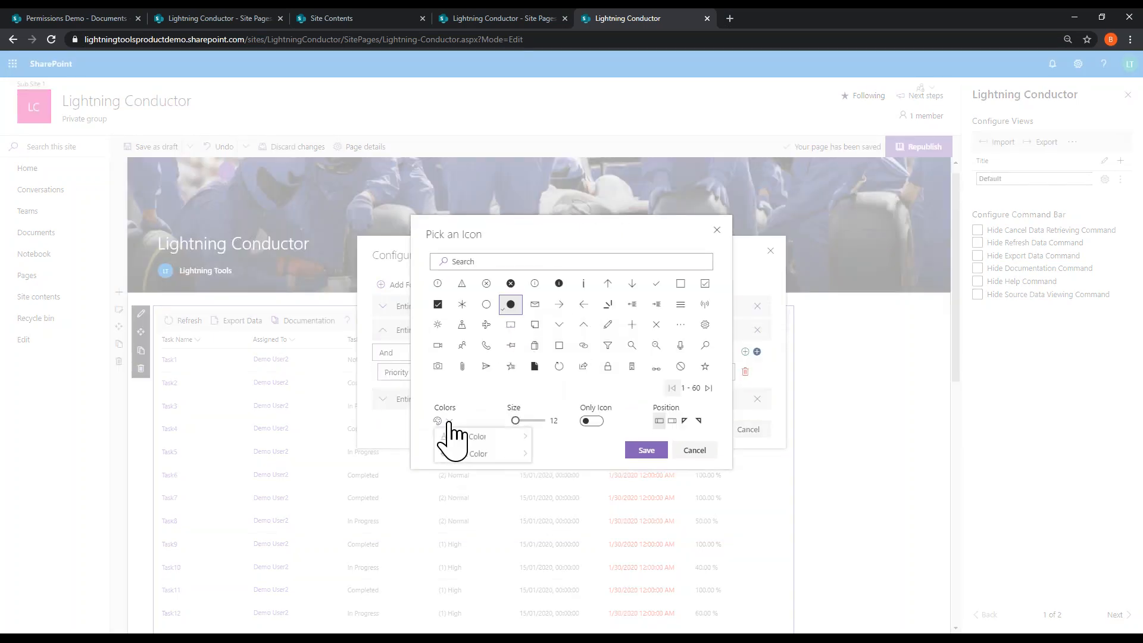
pyautogui.click(470, 439)
pyautogui.click(576, 379)
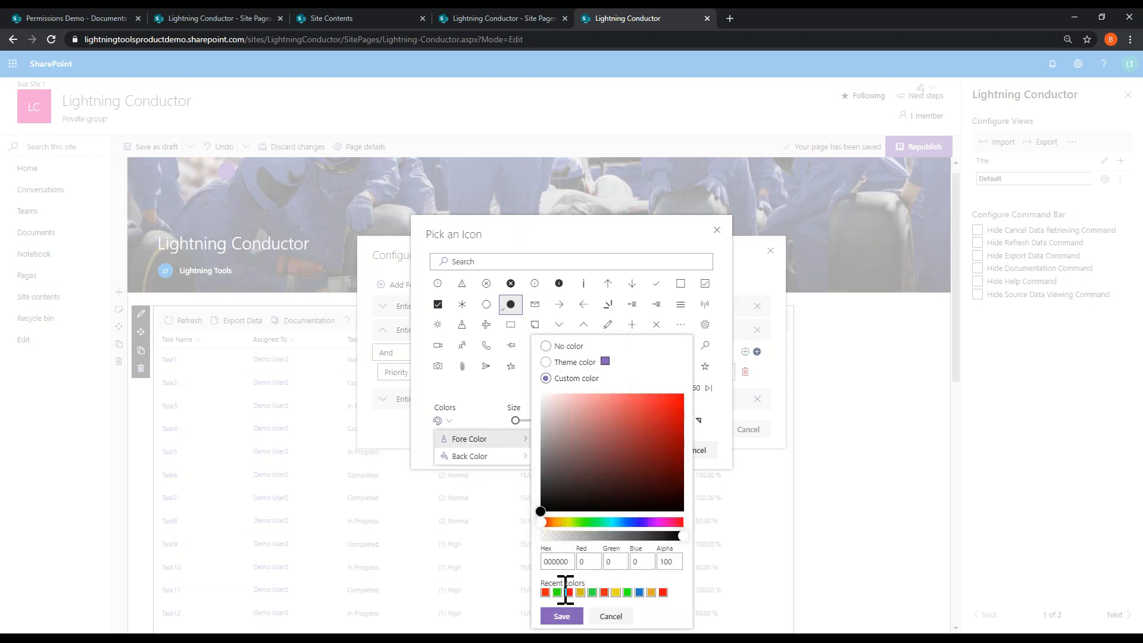
pyautogui.click(617, 592)
pyautogui.click(571, 617)
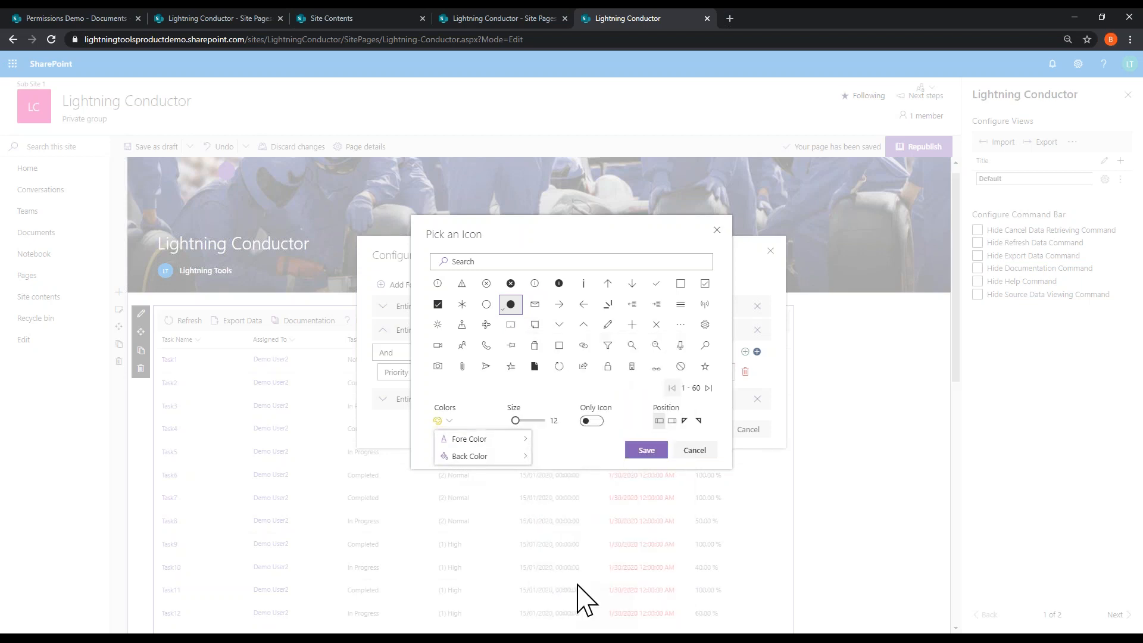
pyautogui.click(585, 444)
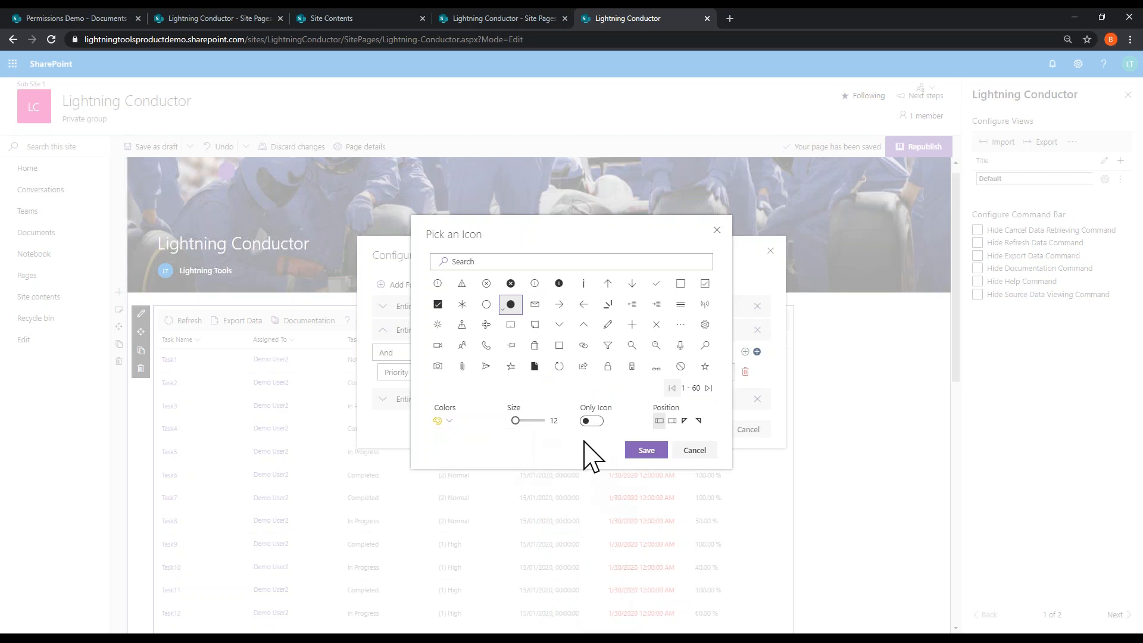
pyautogui.click(641, 452)
# Step: Set the yellow icon rule's condition to Priority = (2) Normal and collapse the rule
pyautogui.click(725, 372)
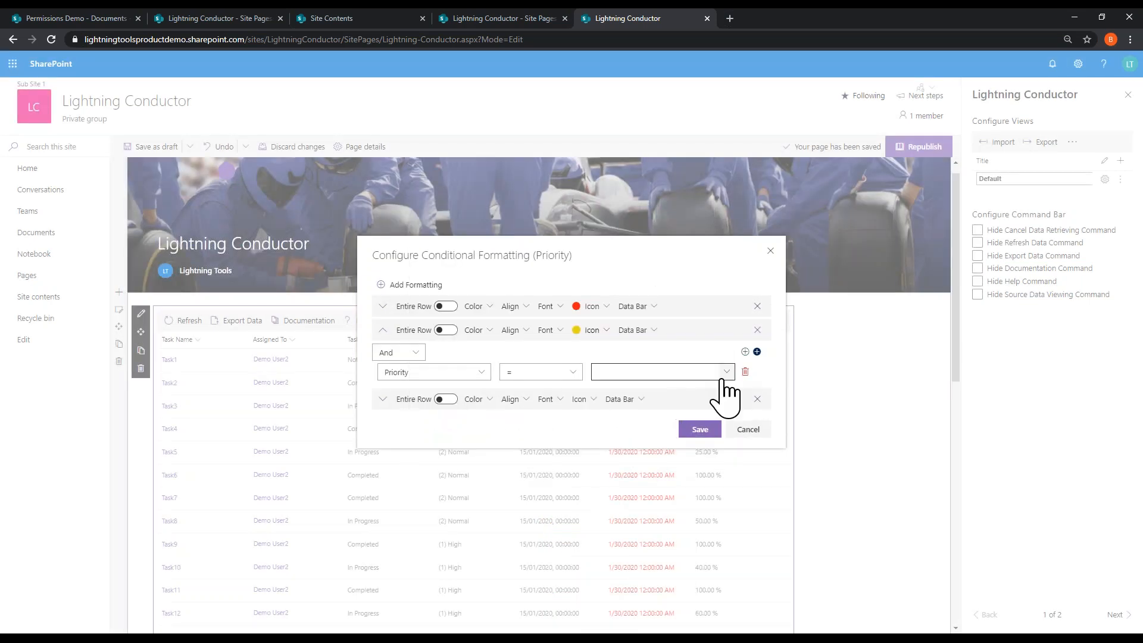
pyautogui.click(618, 408)
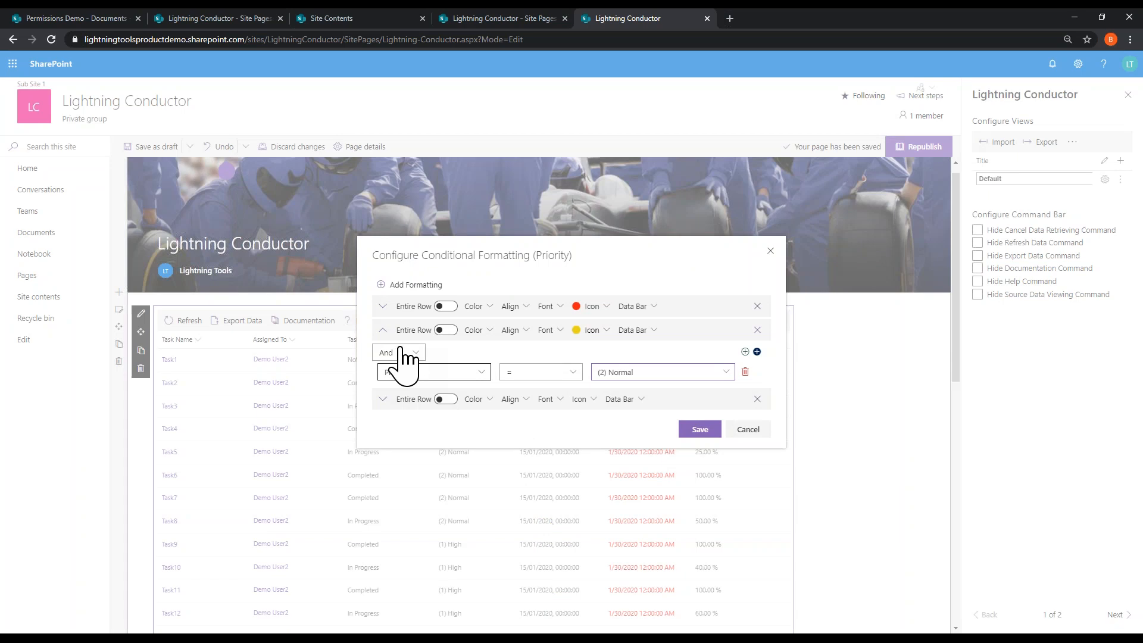
pyautogui.click(382, 331)
# Step: Assign the third formatting rule a filled circle icon with a custom green fore color, hex 26f009
pyautogui.click(383, 378)
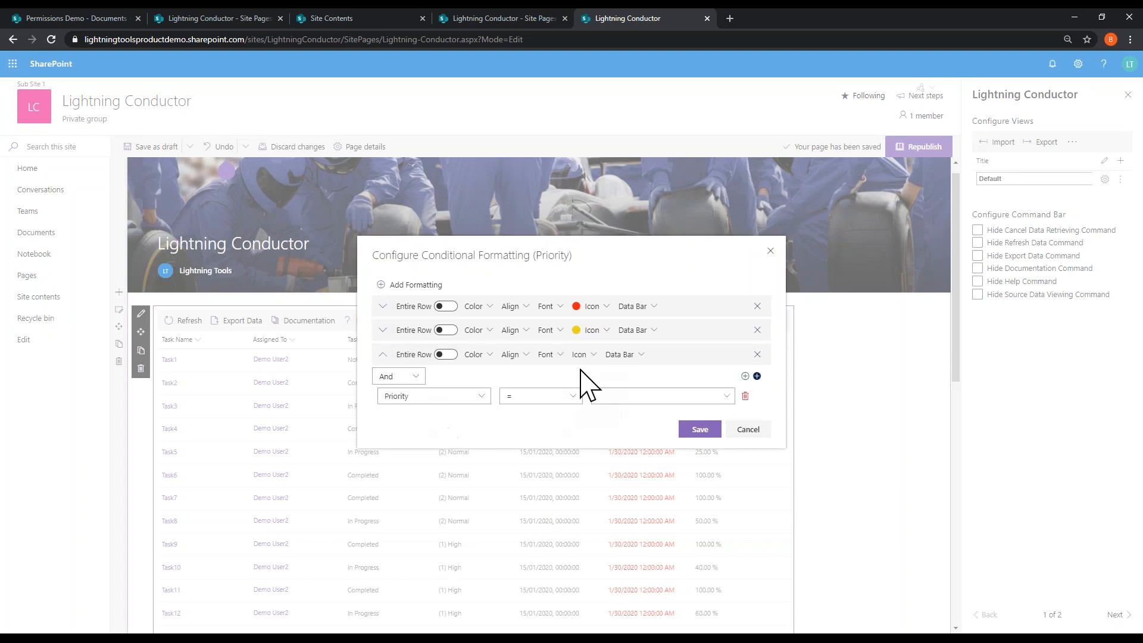
pyautogui.click(582, 354)
pyautogui.click(510, 322)
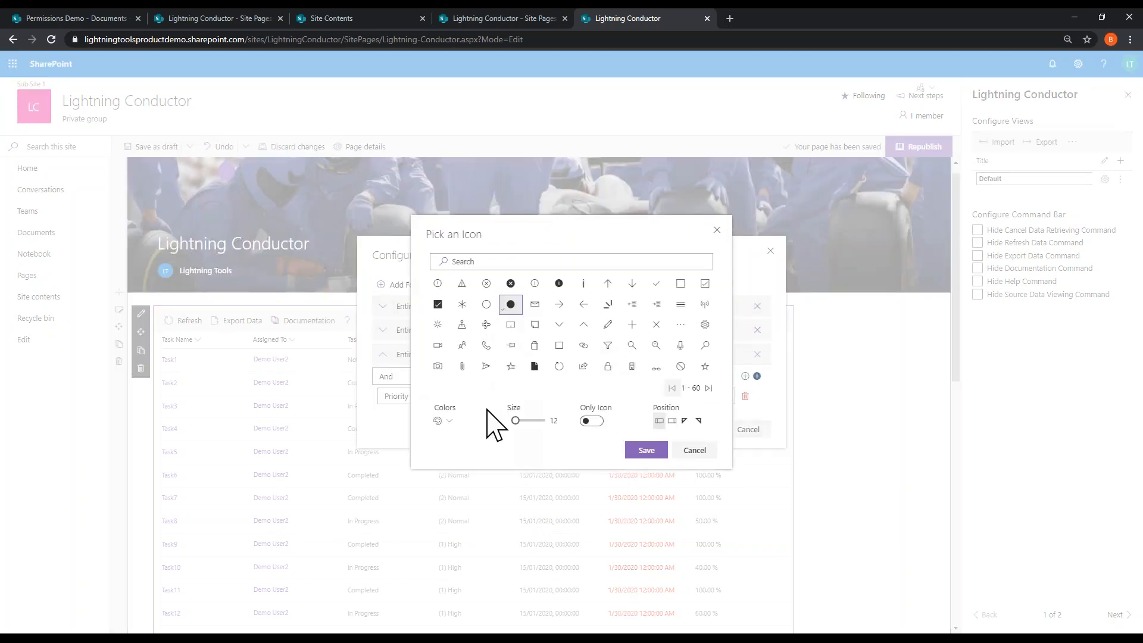
pyautogui.click(442, 420)
pyautogui.moveTo(476, 439)
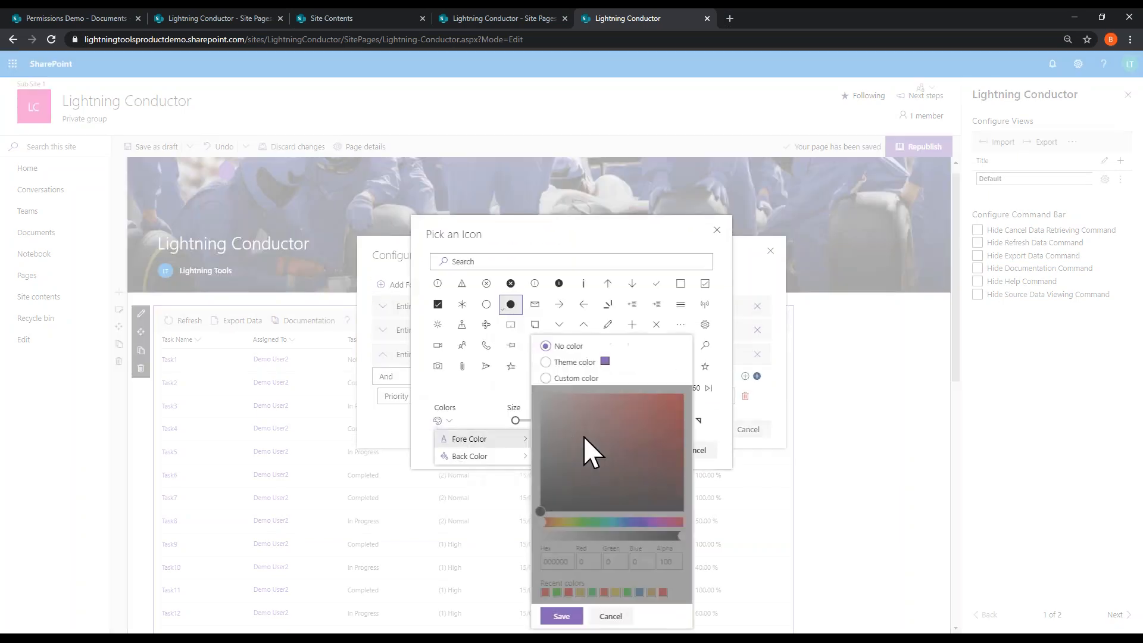
pyautogui.click(558, 381)
pyautogui.click(556, 592)
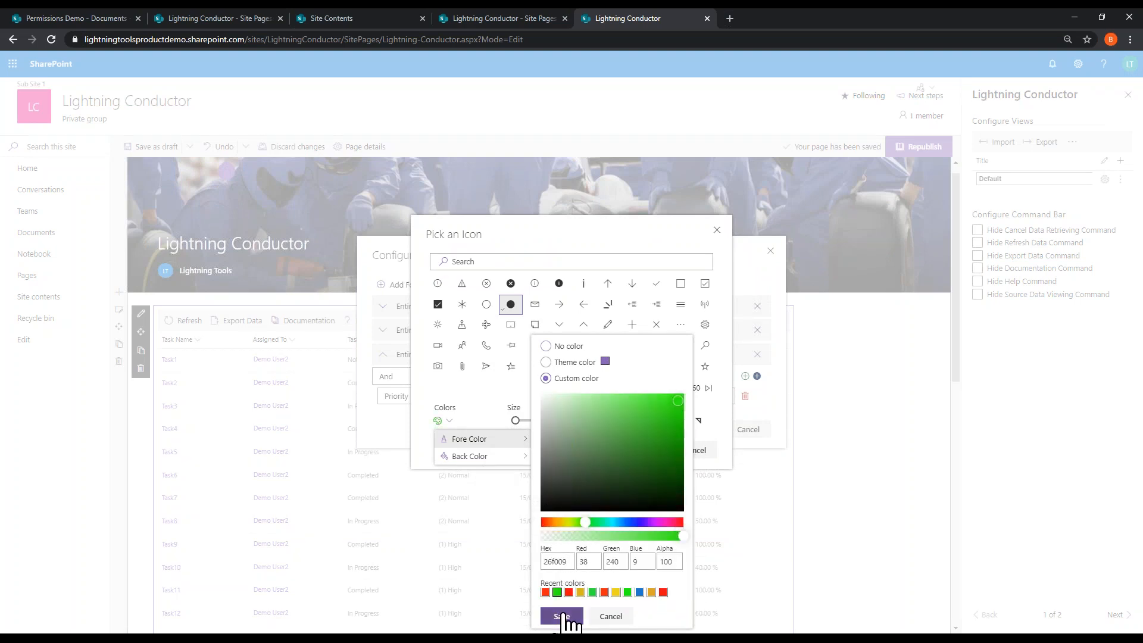
pyautogui.click(561, 616)
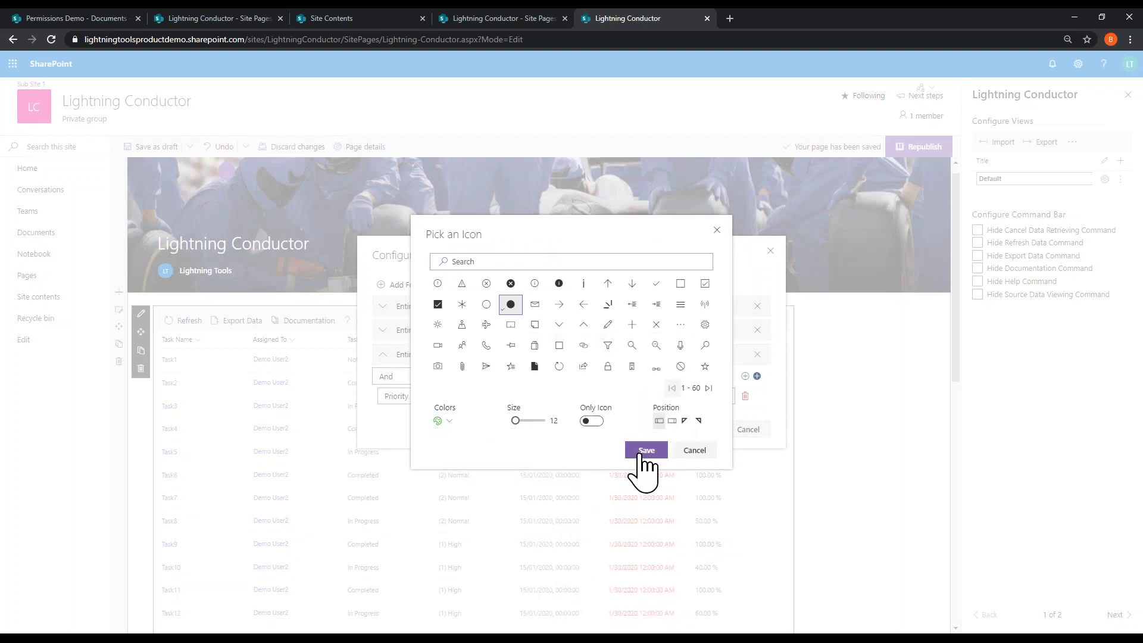
pyautogui.click(645, 453)
# Step: Set the green icon rule's condition to Priority = (3) Low and save the Priority column's conditional formatting
pyautogui.click(727, 396)
pyautogui.click(618, 444)
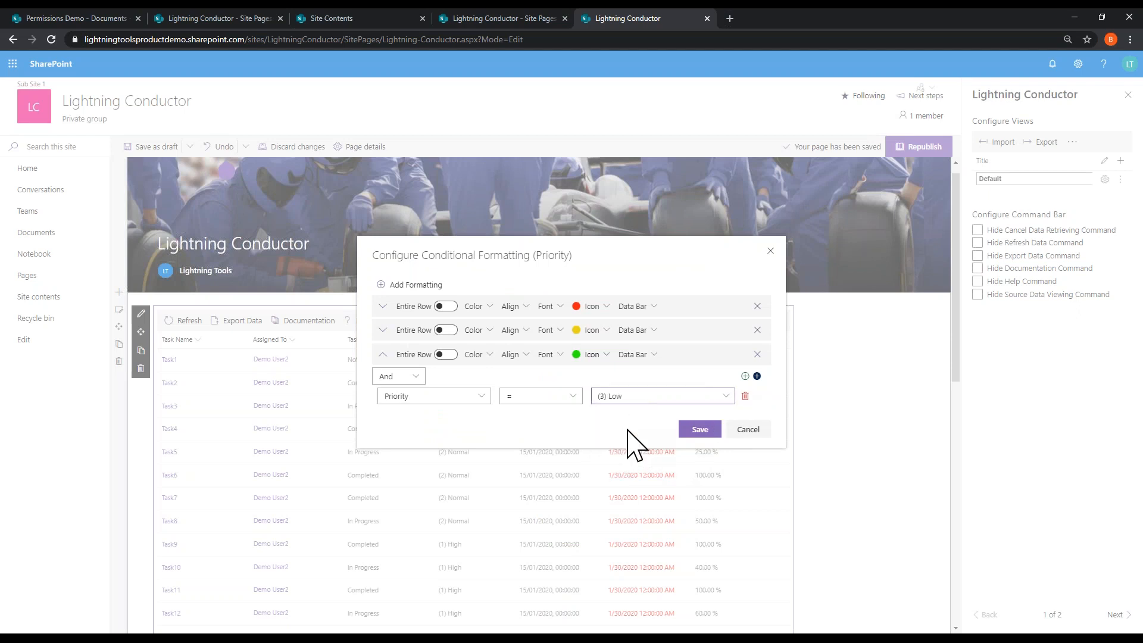
pyautogui.click(685, 432)
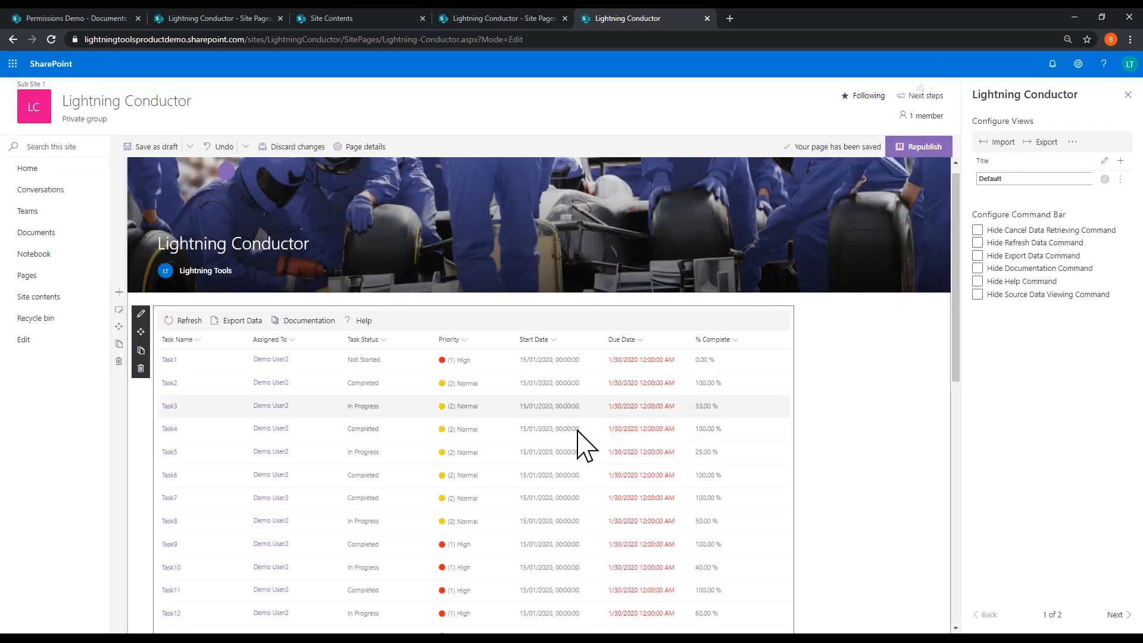
# Step: Group the task grid by the Task Status column
pyautogui.scroll(-5, 529, 439)
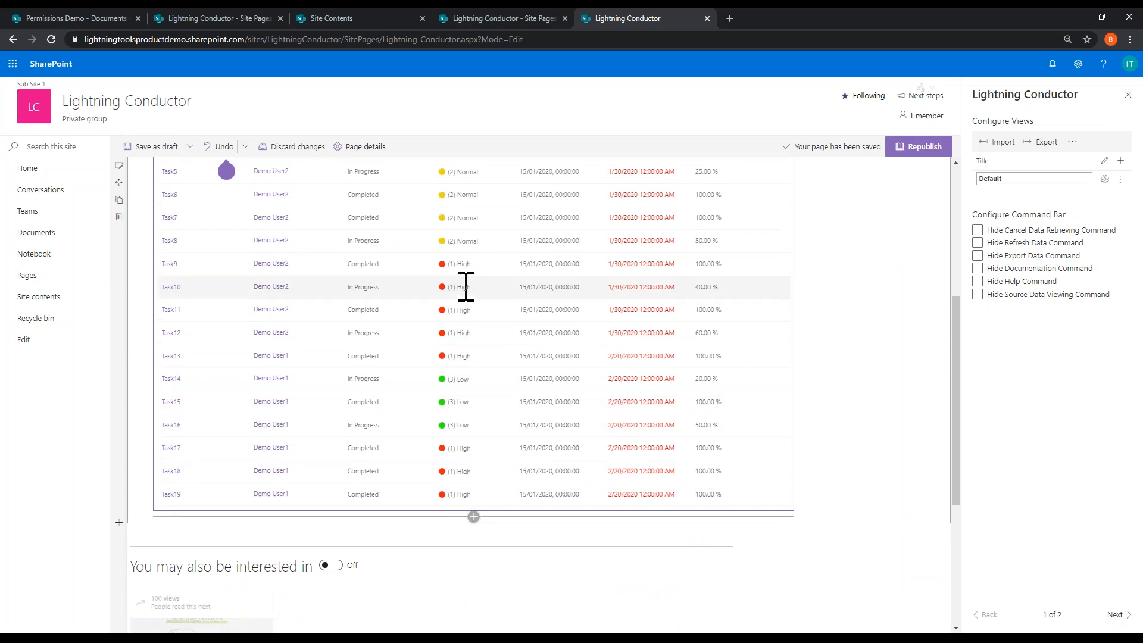
pyautogui.scroll(4, 471, 286)
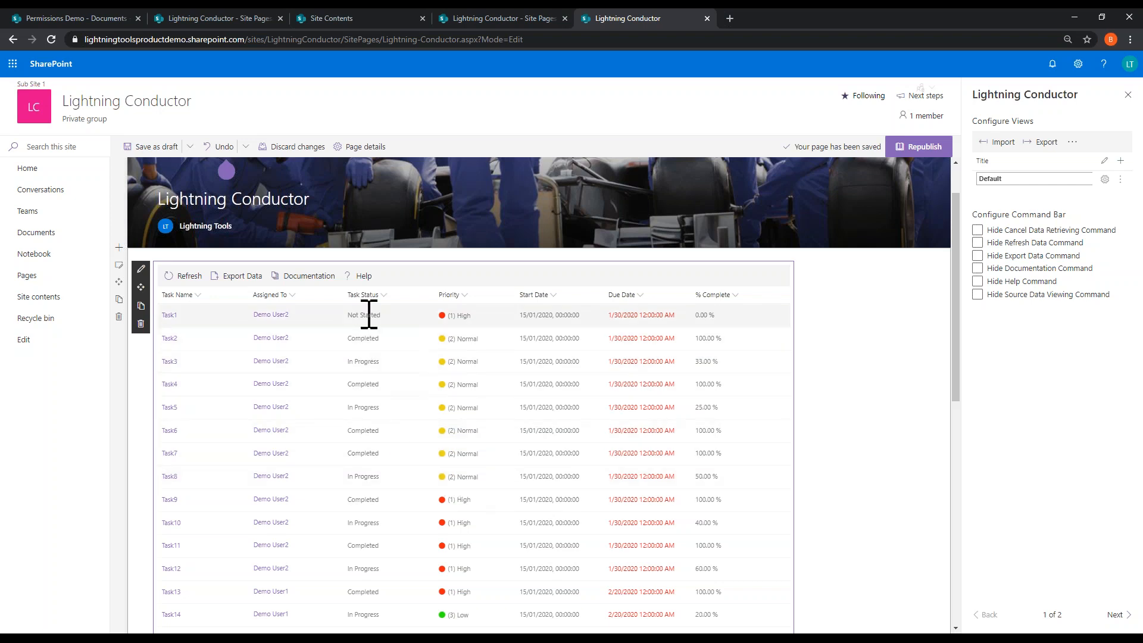
pyautogui.click(385, 296)
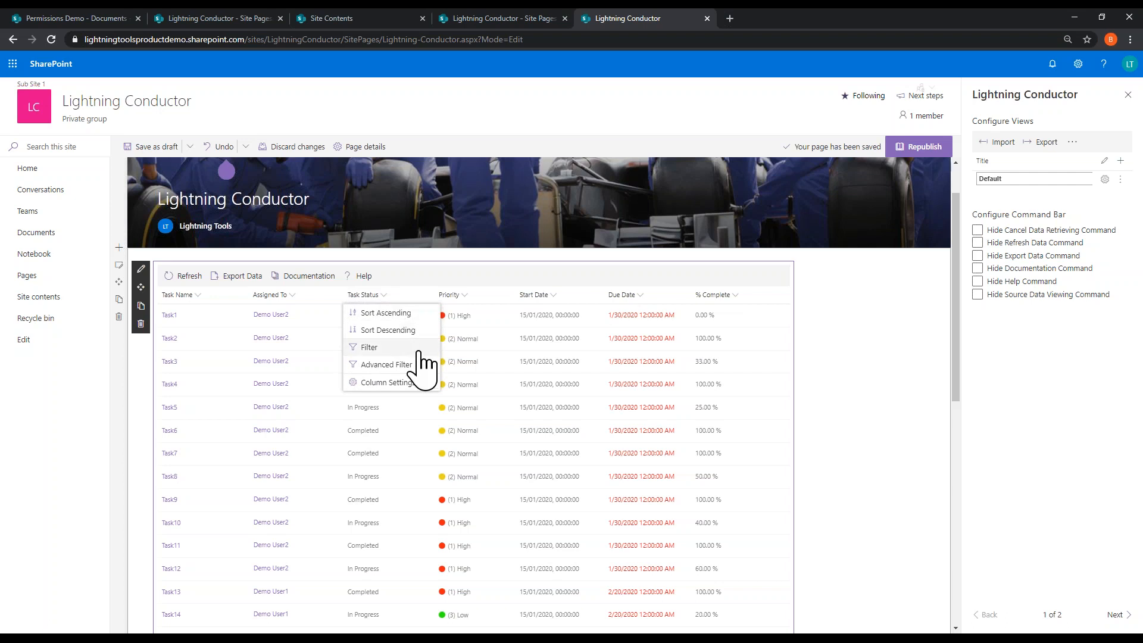
pyautogui.moveTo(427, 387)
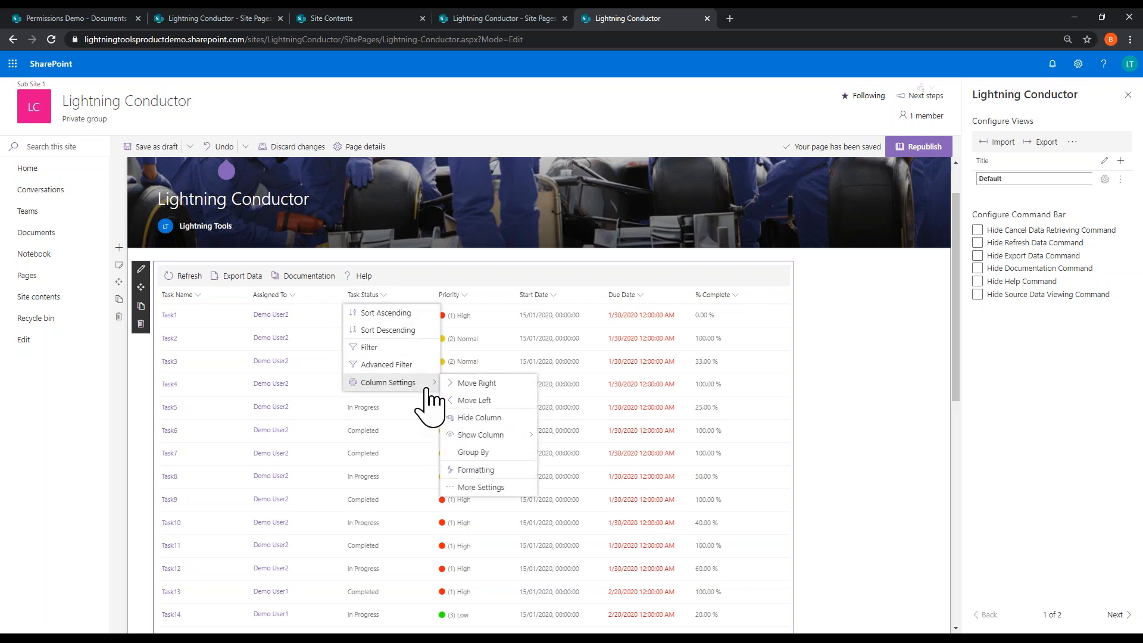
pyautogui.click(506, 453)
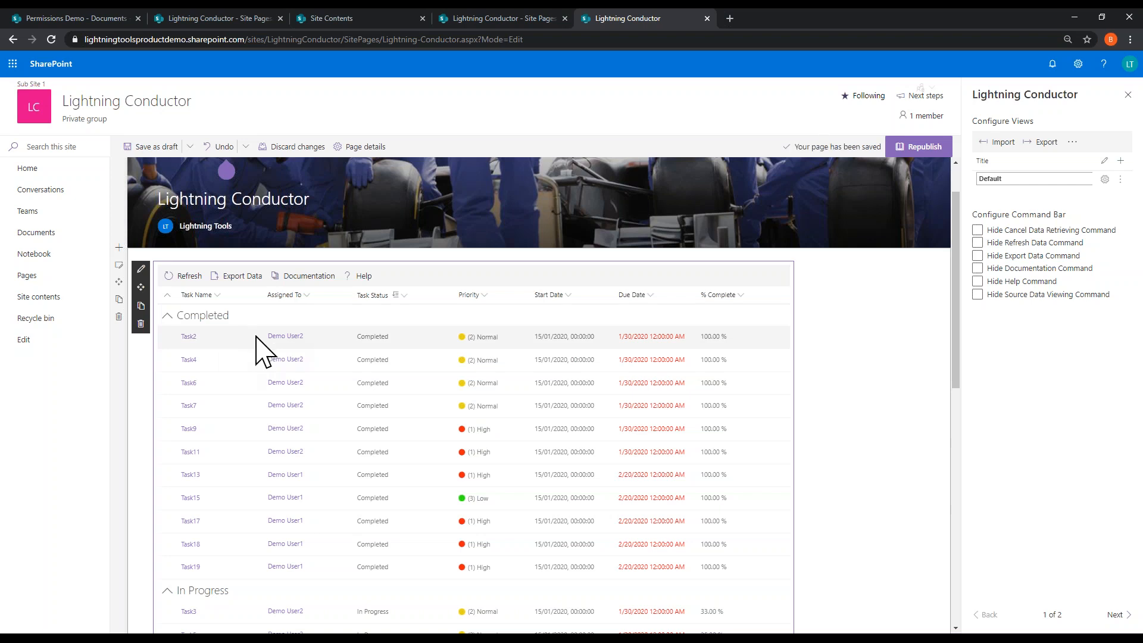
# Step: Add a second grouping level to the task grid by the Assigned To column
pyautogui.scroll(-3, 262, 357)
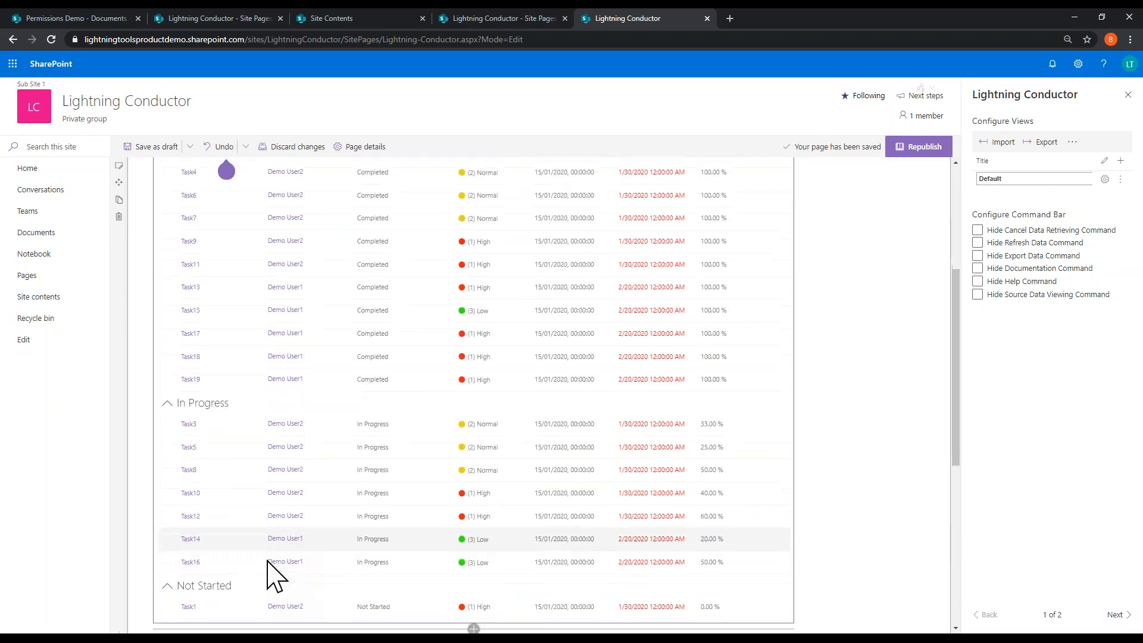
pyautogui.scroll(-2, 267, 562)
pyautogui.scroll(5, 589, 467)
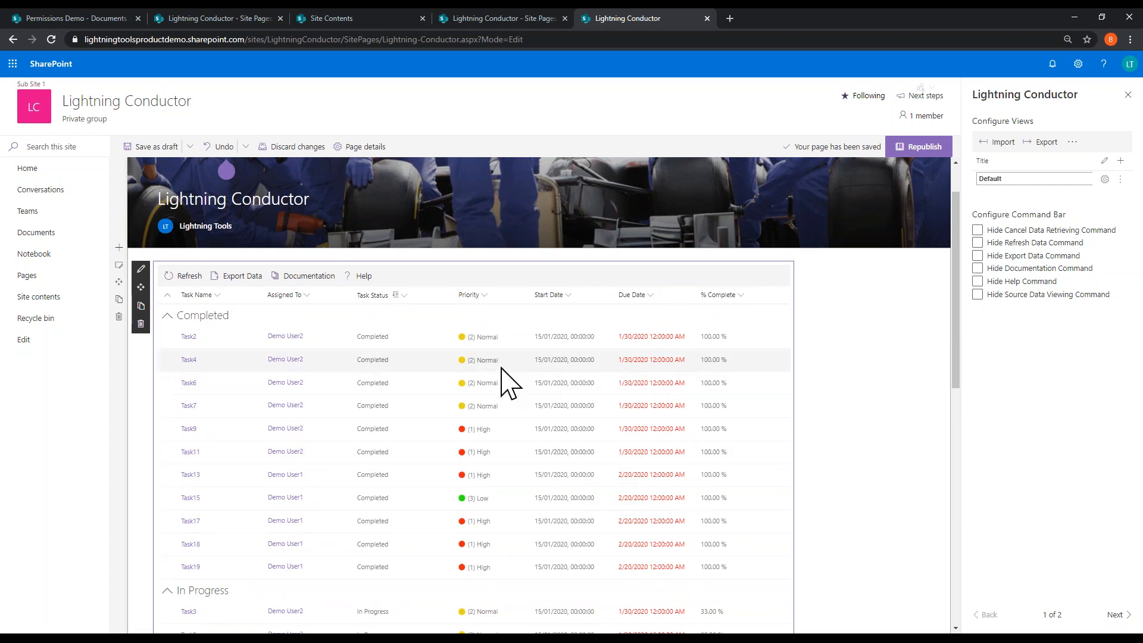
pyautogui.click(305, 296)
pyautogui.click(324, 383)
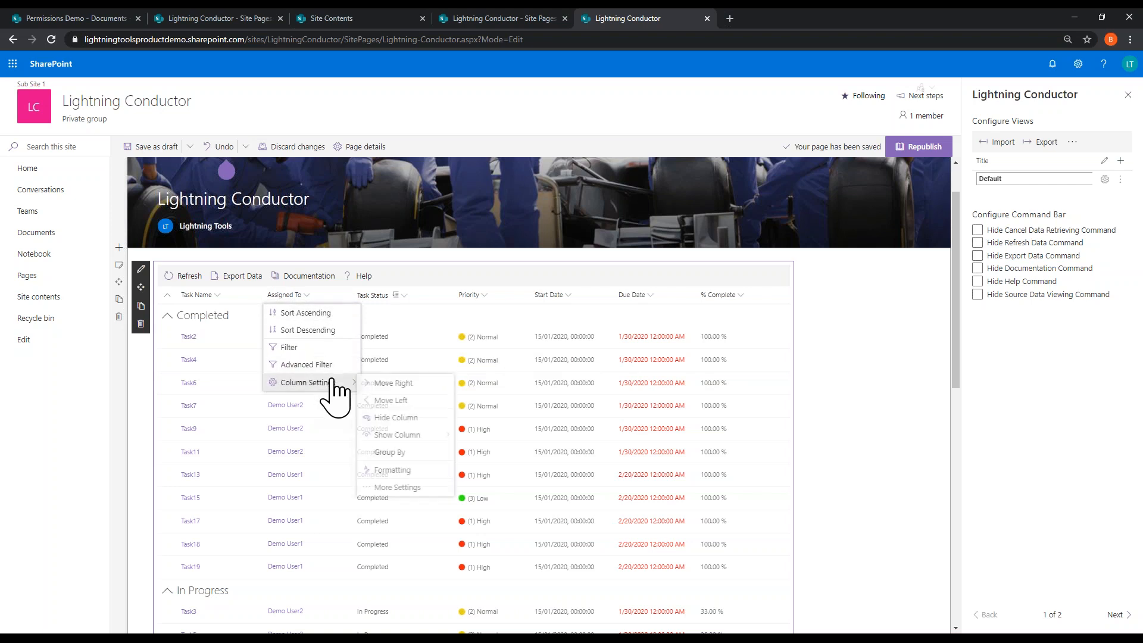
pyautogui.click(411, 452)
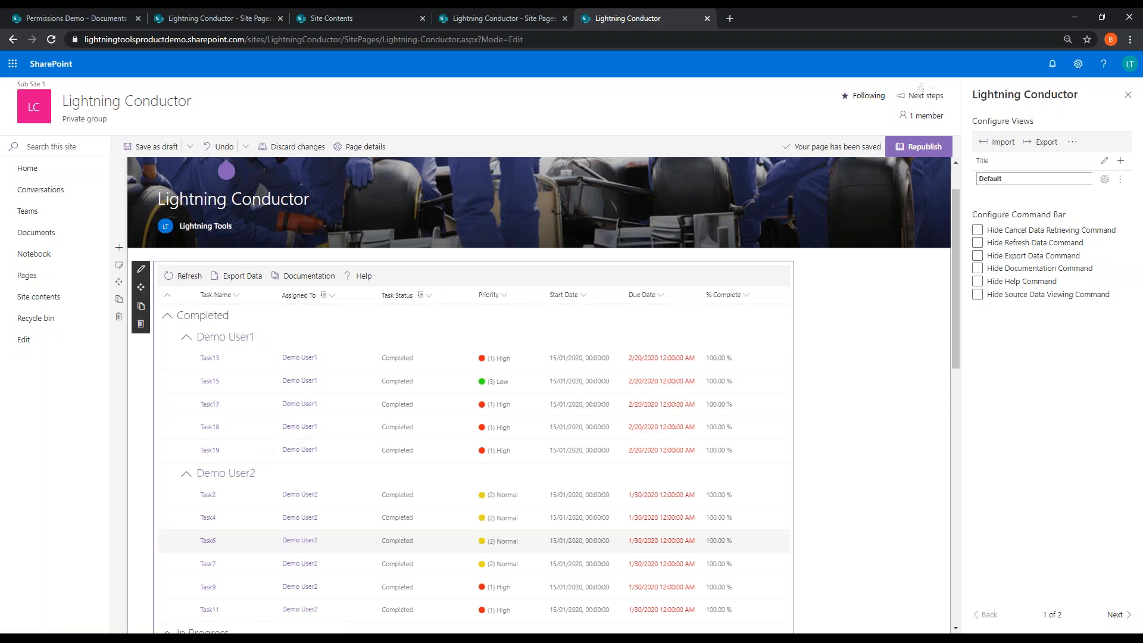
# Step: Open the conditional formatting configuration for the % Complete column
pyautogui.scroll(-3, 351, 589)
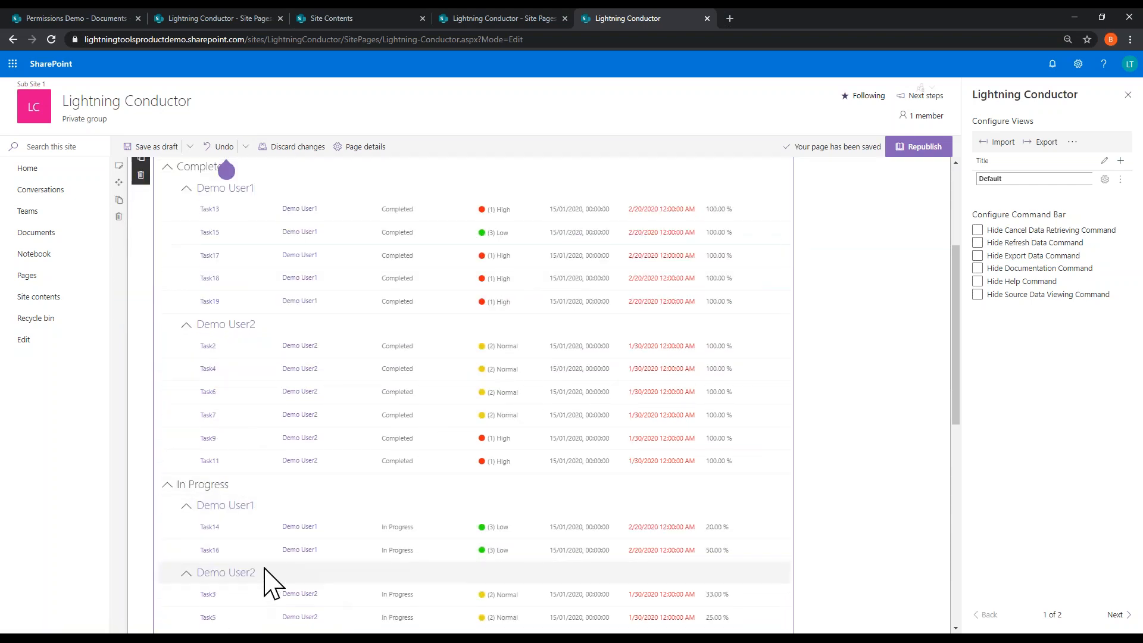
pyautogui.scroll(3, 383, 574)
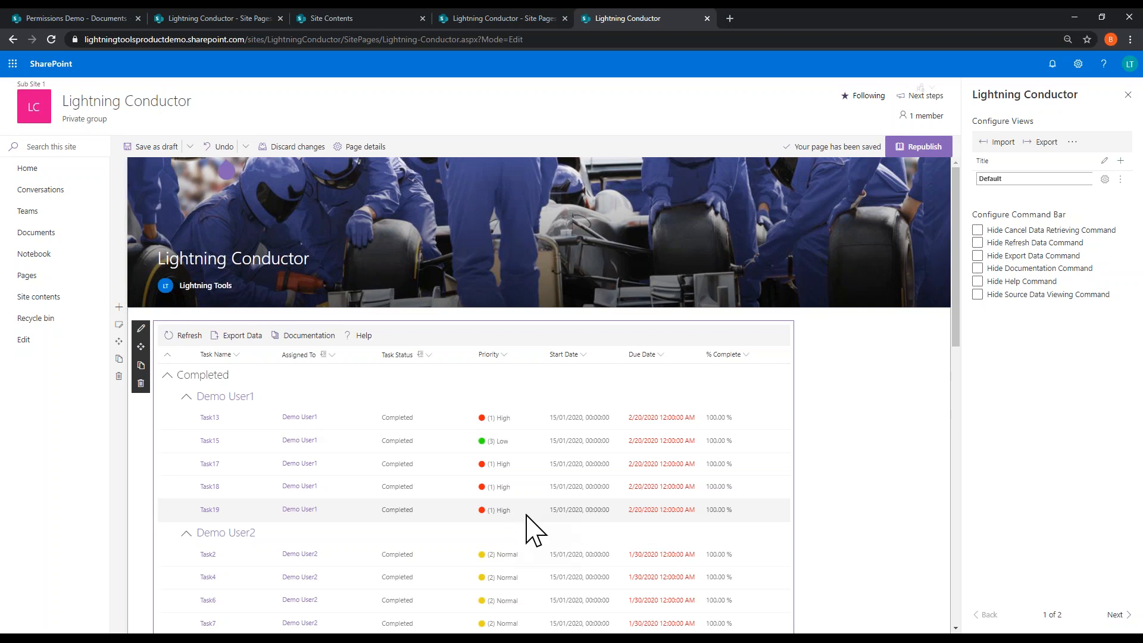
pyautogui.scroll(-2, 526, 515)
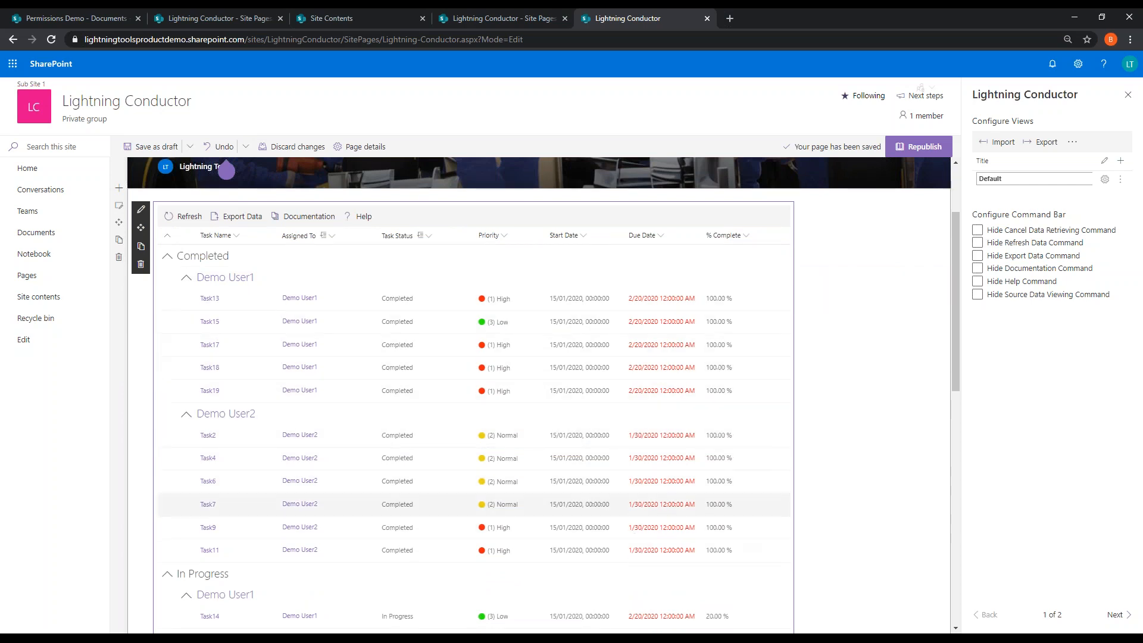
pyautogui.scroll(-5, 566, 480)
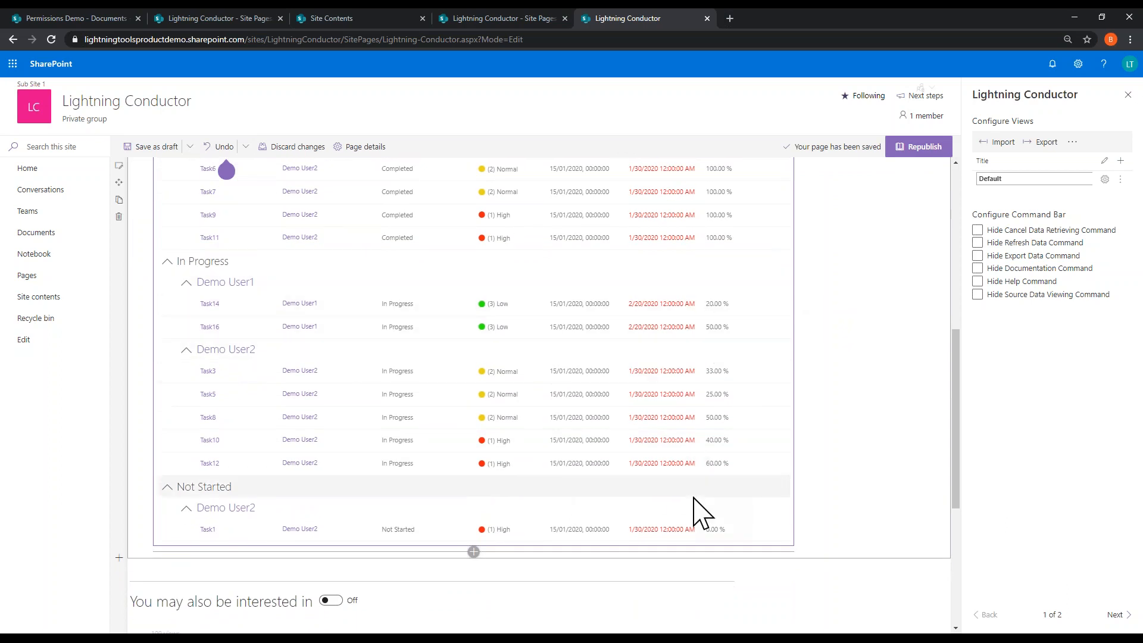
pyautogui.scroll(5, 689, 467)
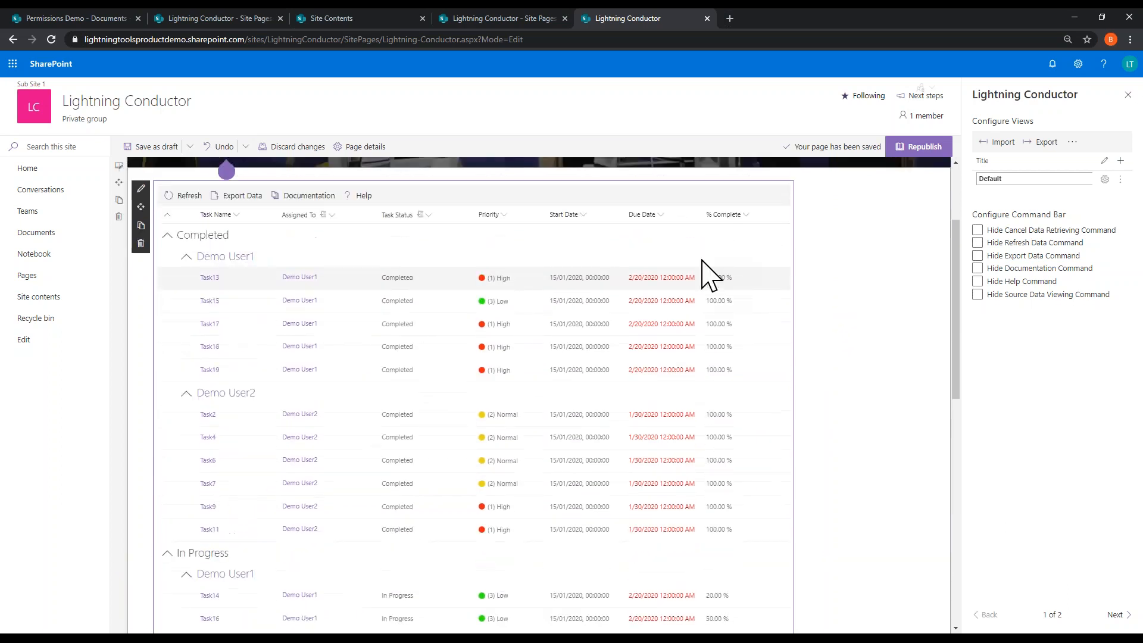
pyautogui.click(744, 355)
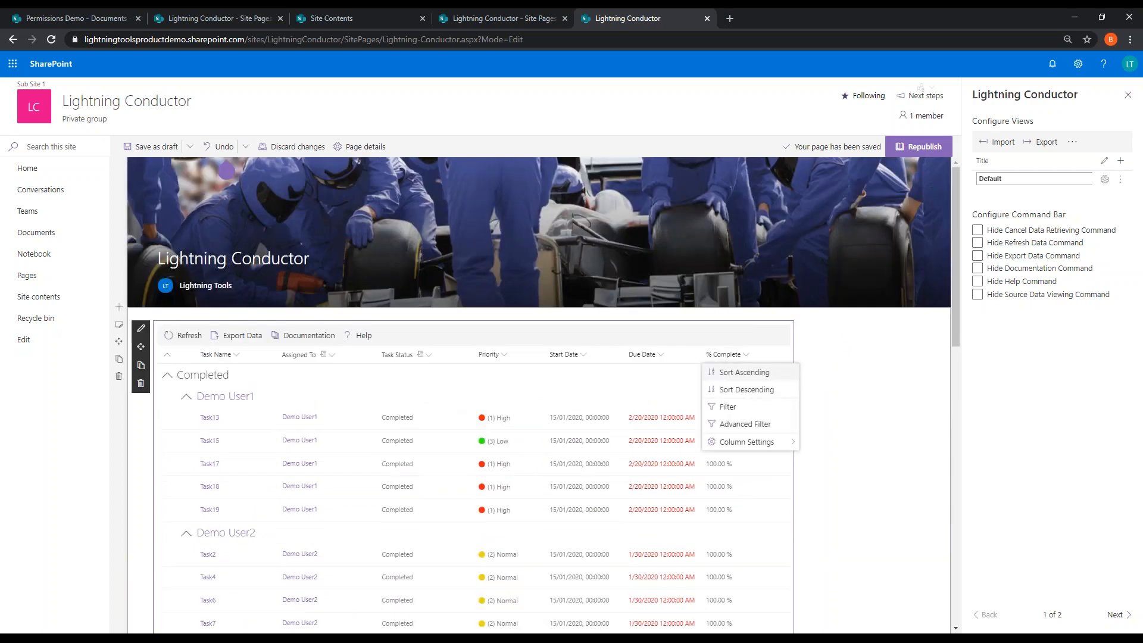
pyautogui.moveTo(767, 447)
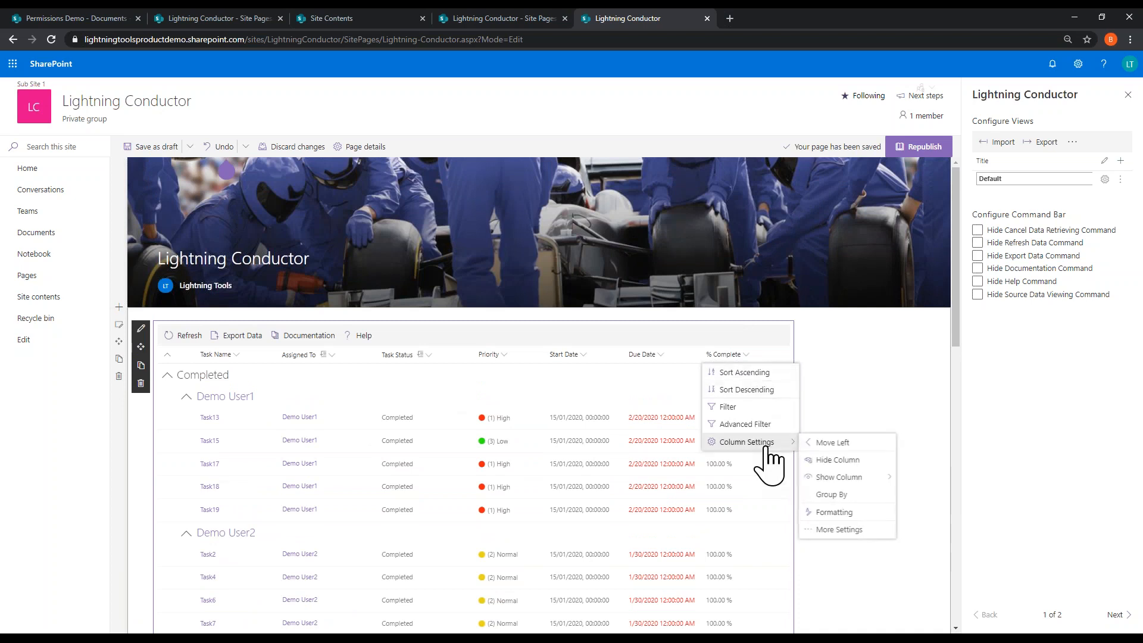
pyautogui.click(834, 513)
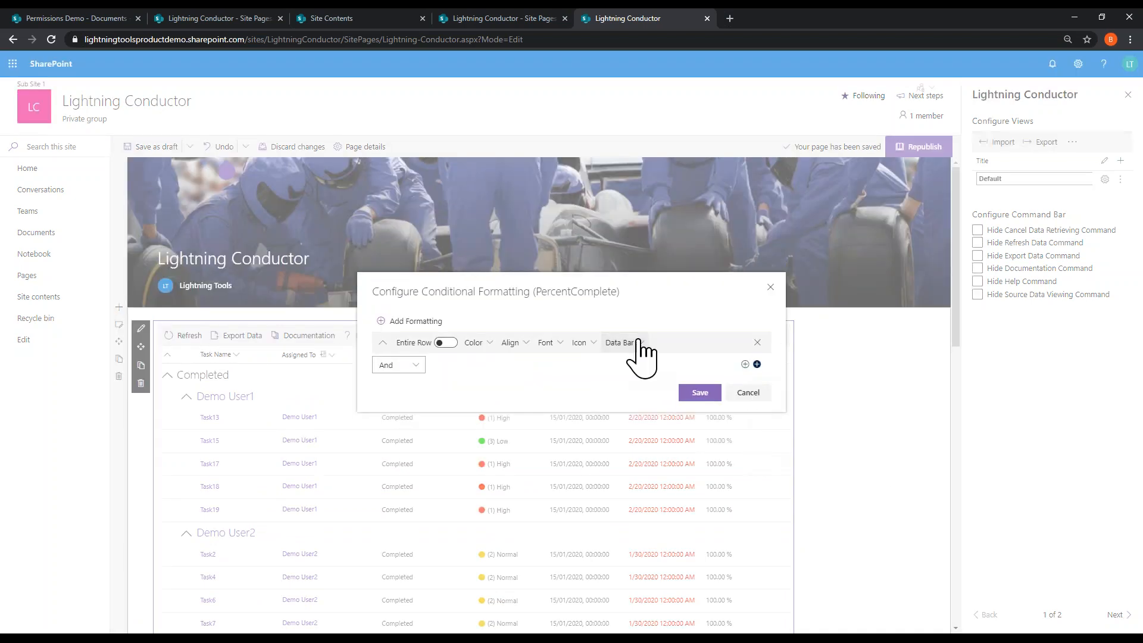
# Step: Add a data bar with max value 1 and hidden values to the % Complete column and save the conditional formatting
pyautogui.click(638, 343)
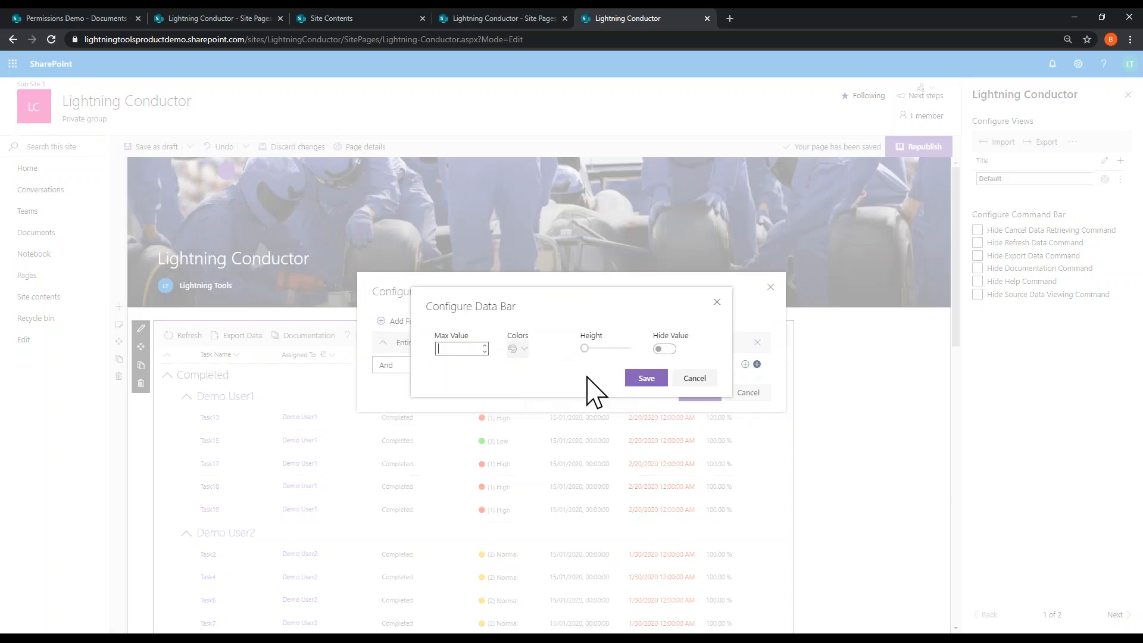
pyautogui.write('1')
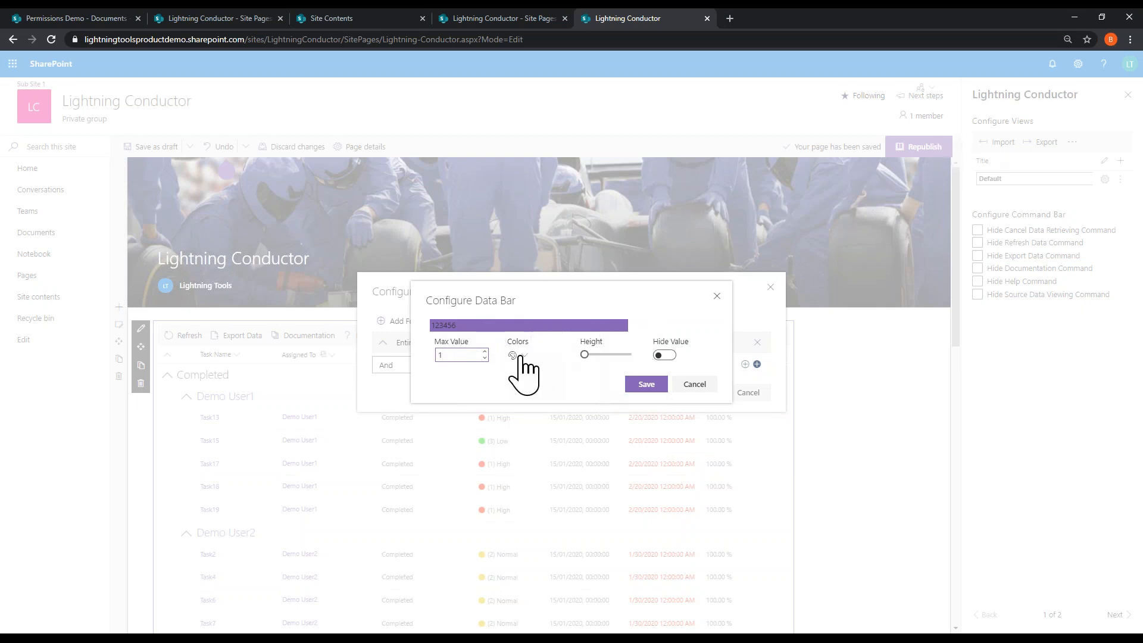
pyautogui.click(666, 355)
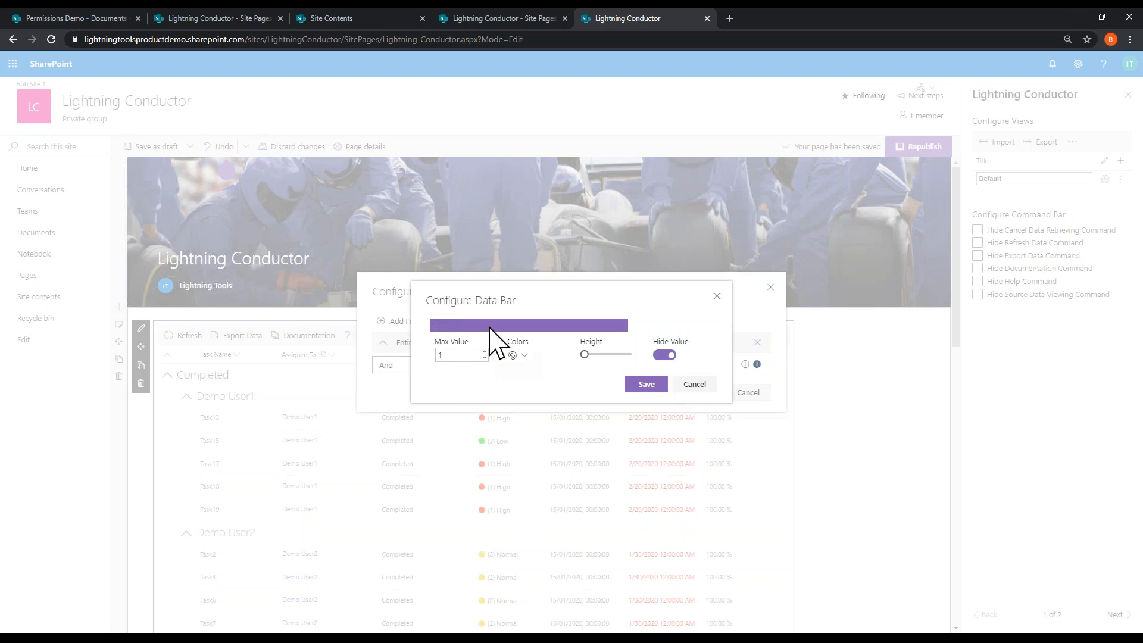
pyautogui.click(647, 384)
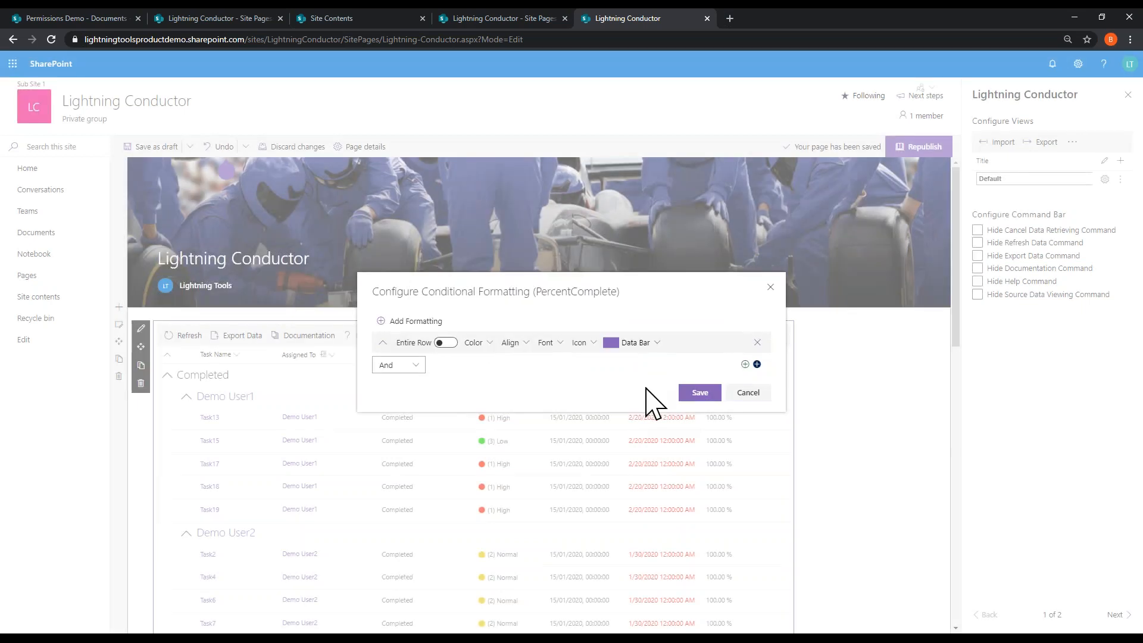
pyautogui.click(690, 396)
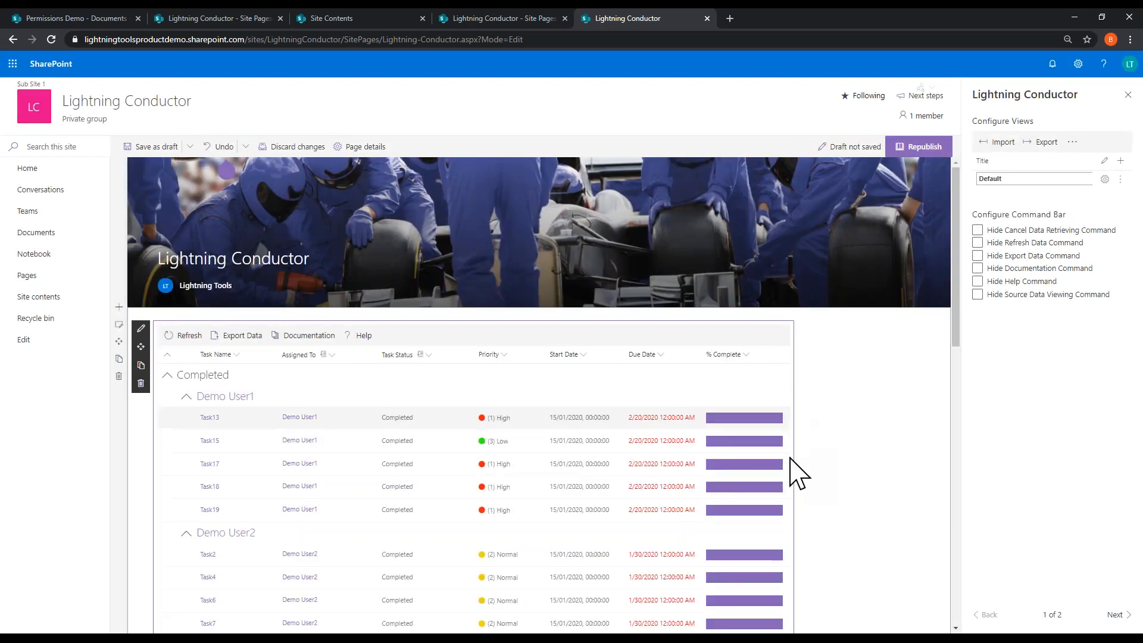
# Step: Examine the % Complete data bars across the Completed, In Progress and Not Started groups
pyautogui.scroll(-4, 790, 476)
pyautogui.scroll(-3, 798, 482)
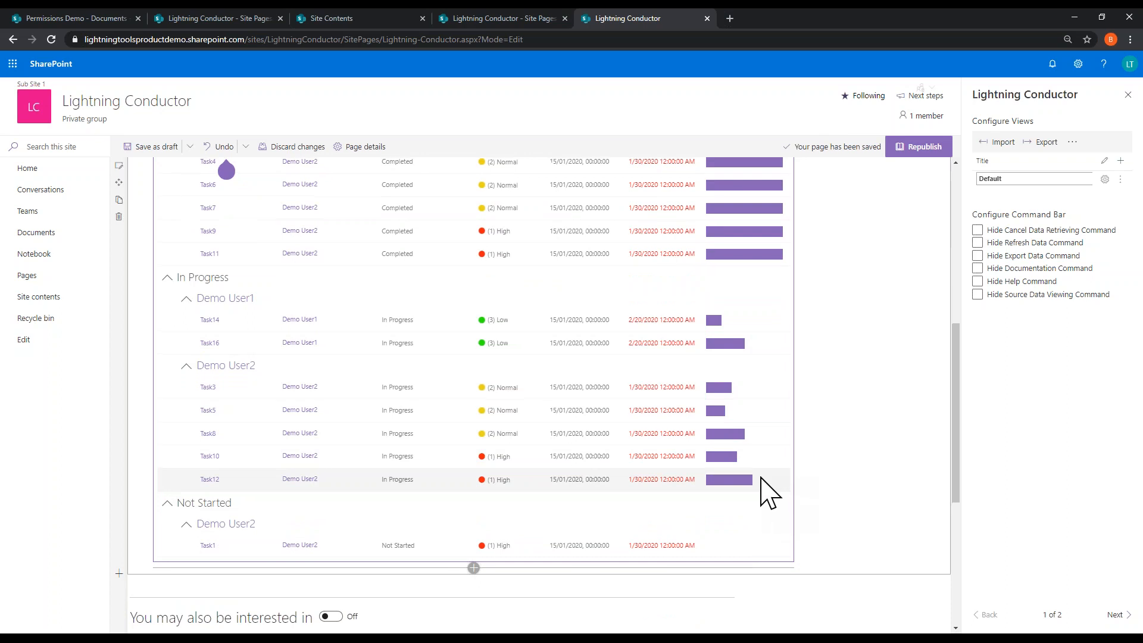
pyautogui.scroll(3, 760, 484)
pyautogui.scroll(-4, 741, 502)
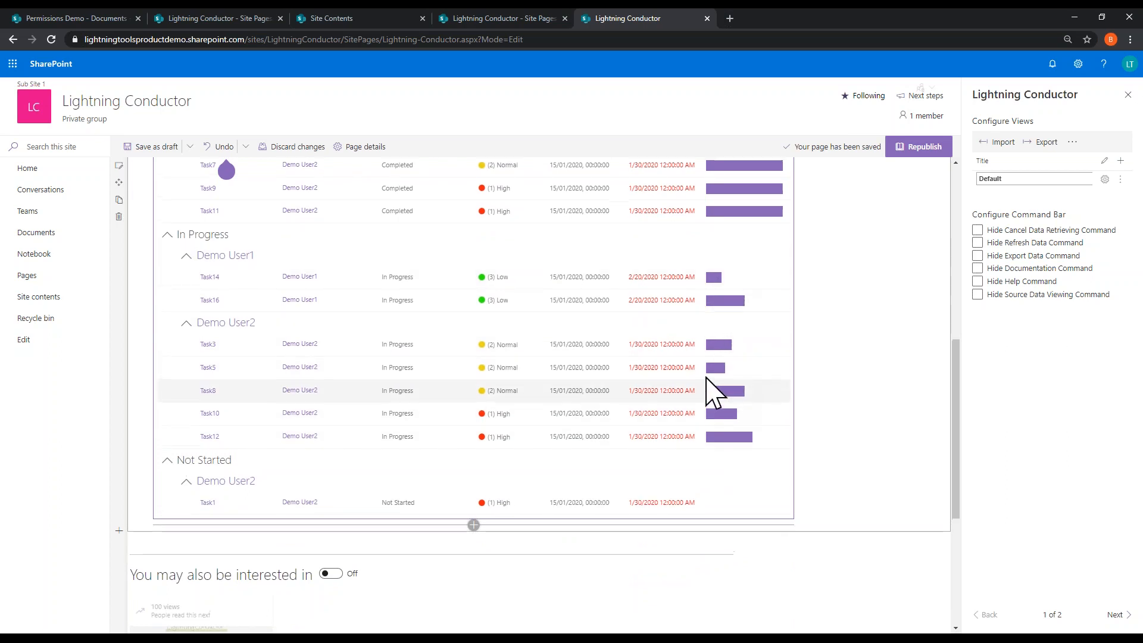
pyautogui.scroll(4, 707, 333)
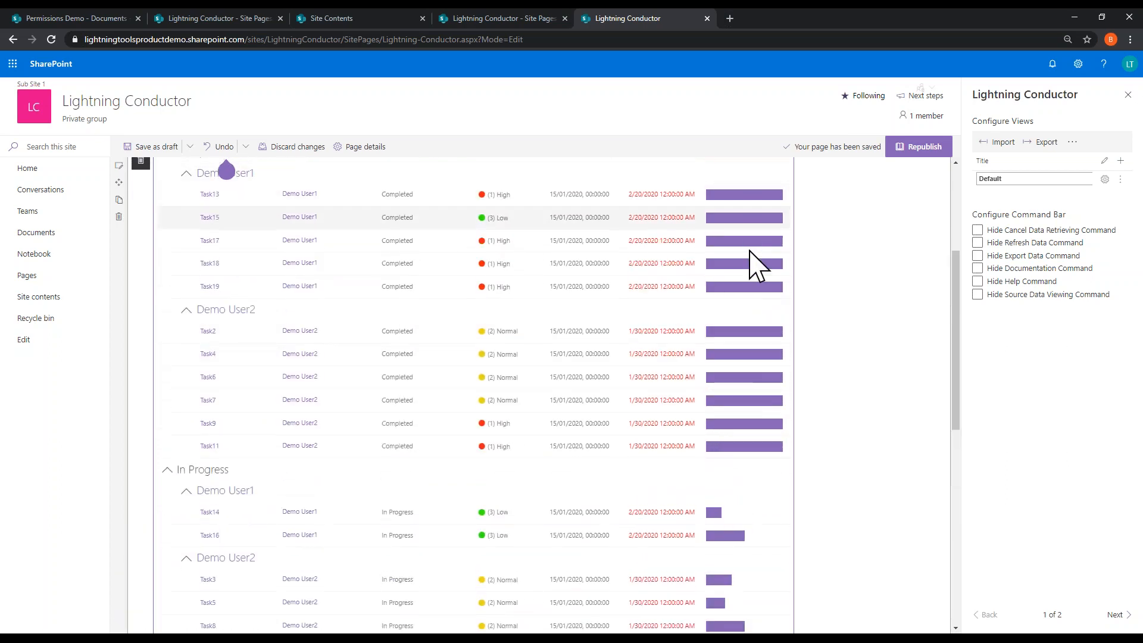
pyautogui.scroll(4, 664, 429)
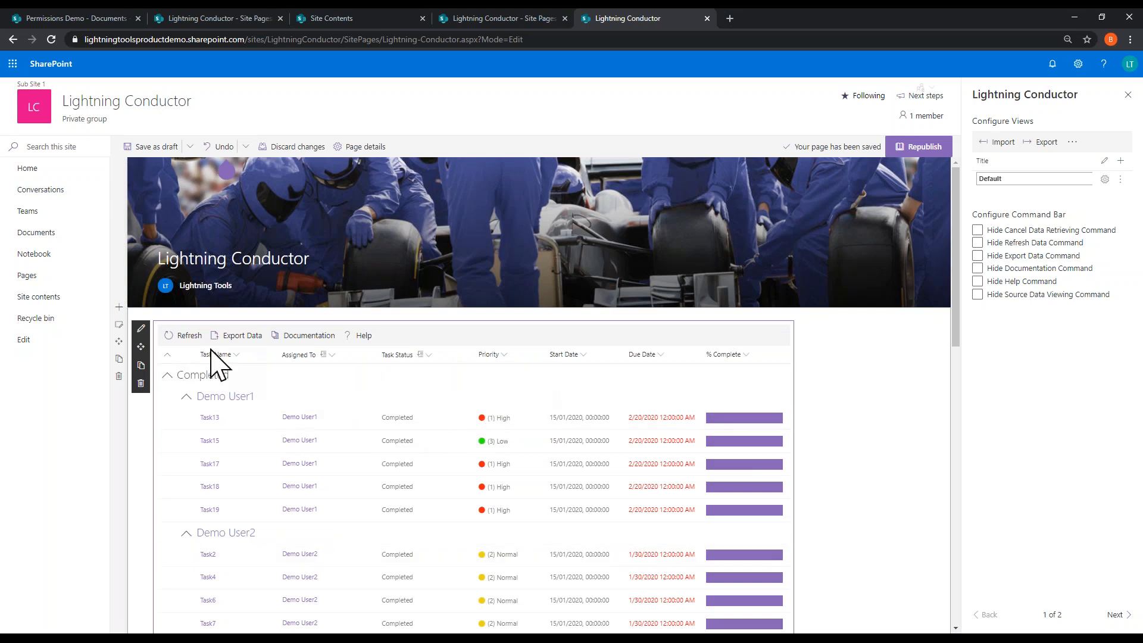
# Step: View the additional column settings available for the Priority column, leaving them without saving
pyautogui.click(500, 356)
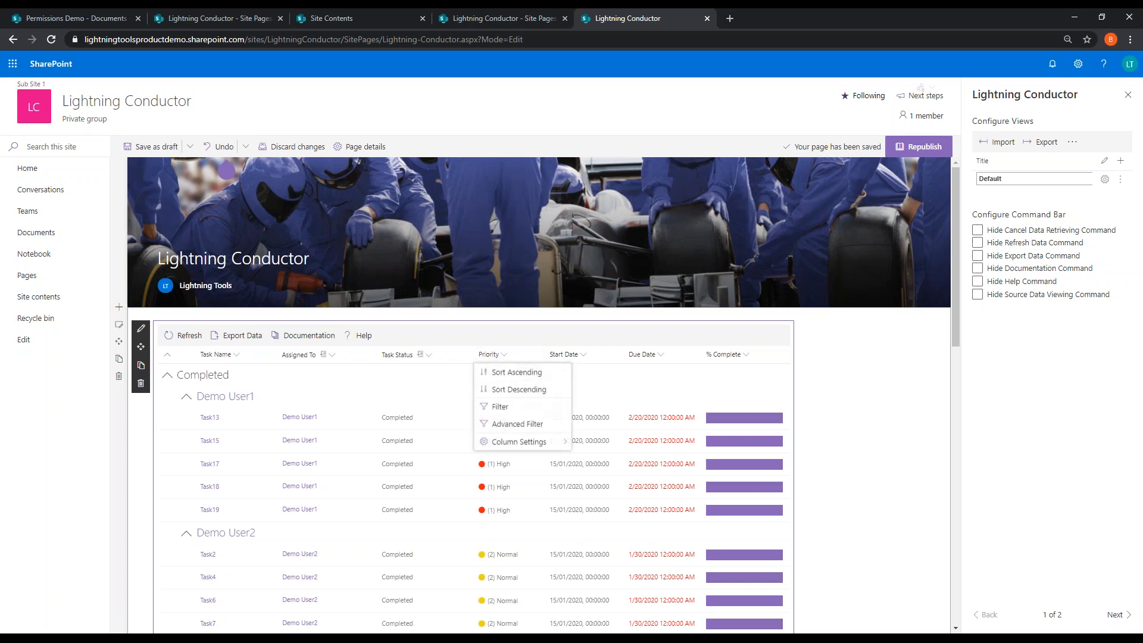
pyautogui.moveTo(545, 445)
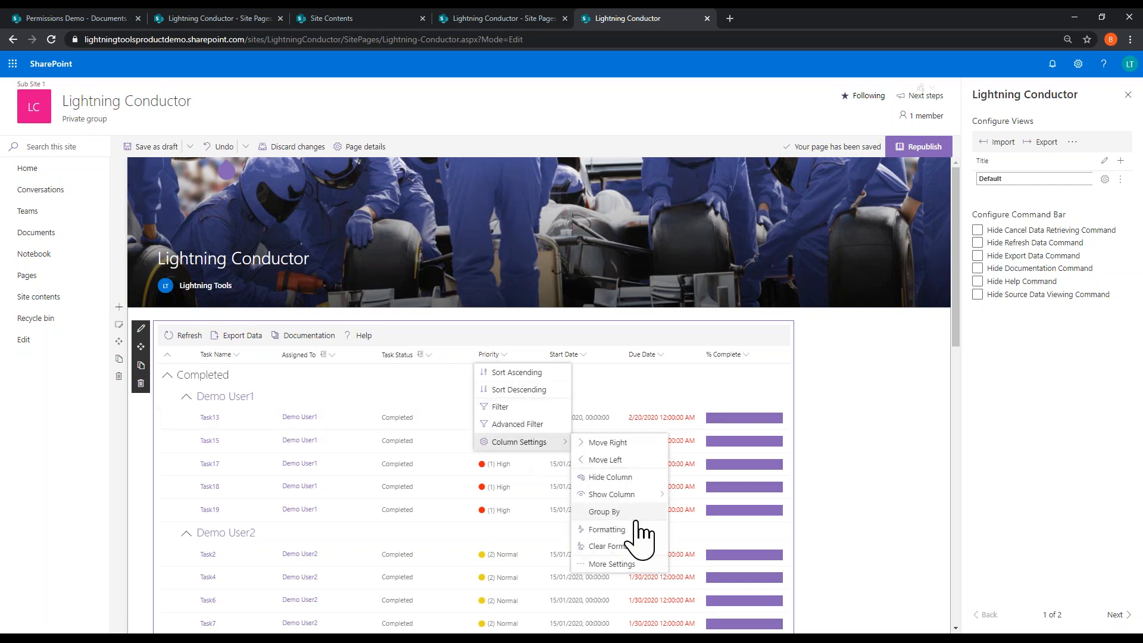
pyautogui.click(616, 565)
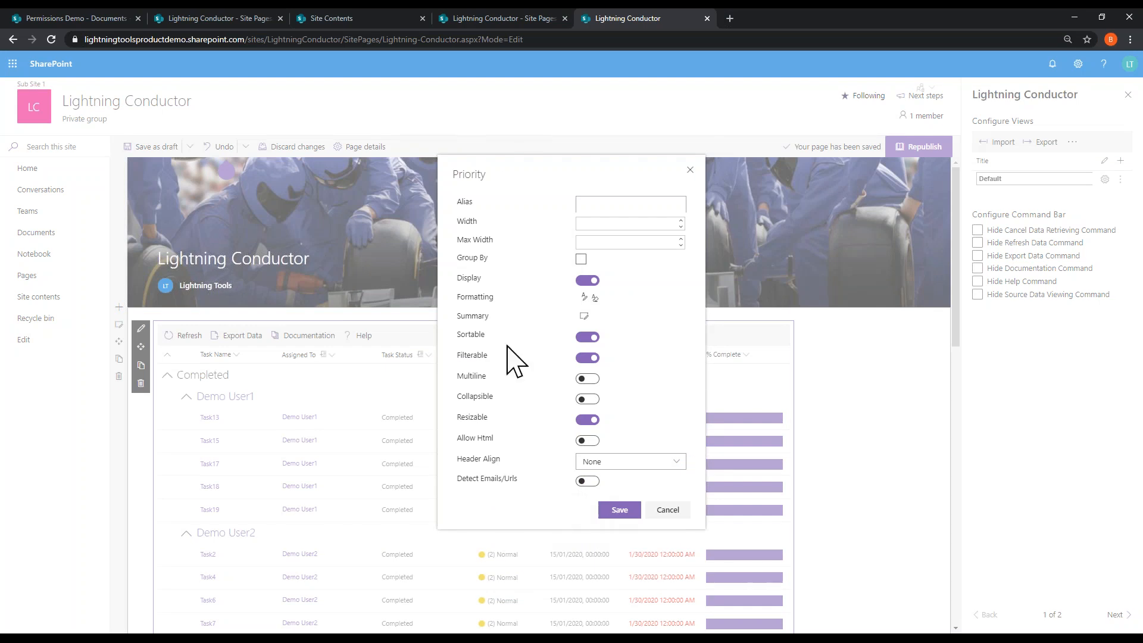
pyautogui.click(665, 513)
pyautogui.click(880, 450)
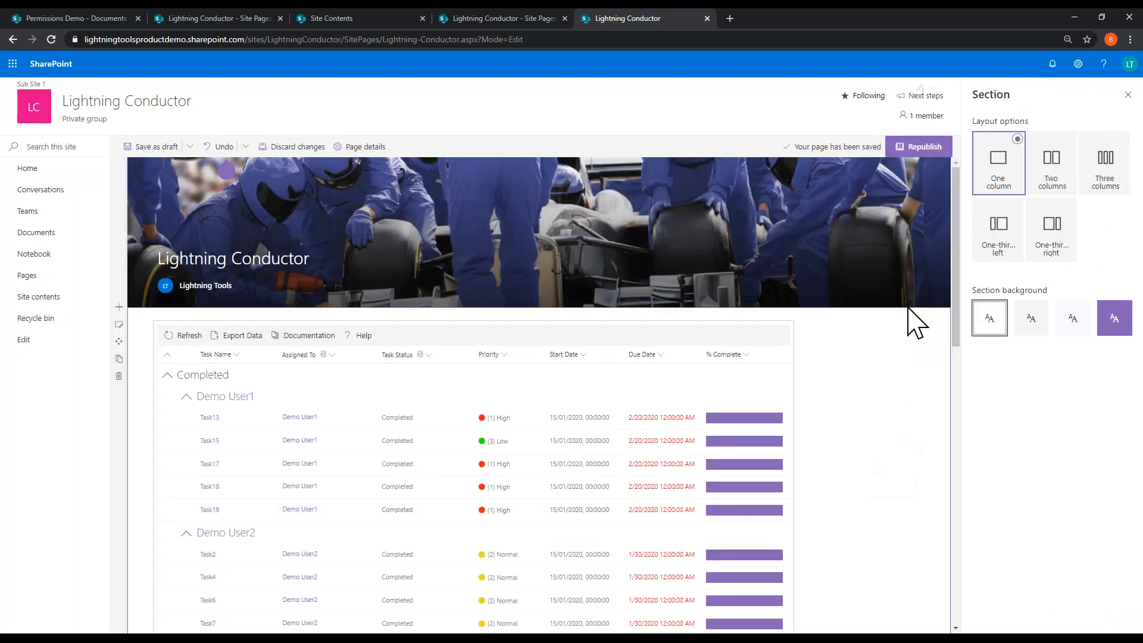
# Step: Rename the web part's Default view to All Tasks and add a second view titled Tasks Calendar
pyautogui.click(531, 348)
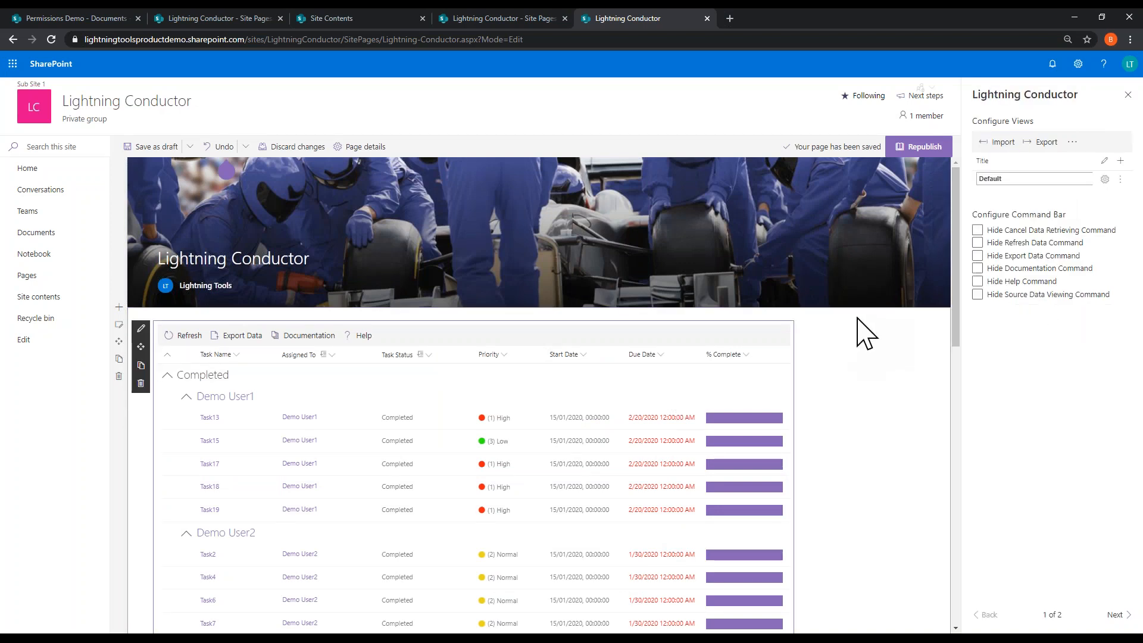
pyautogui.doubleClick(998, 179)
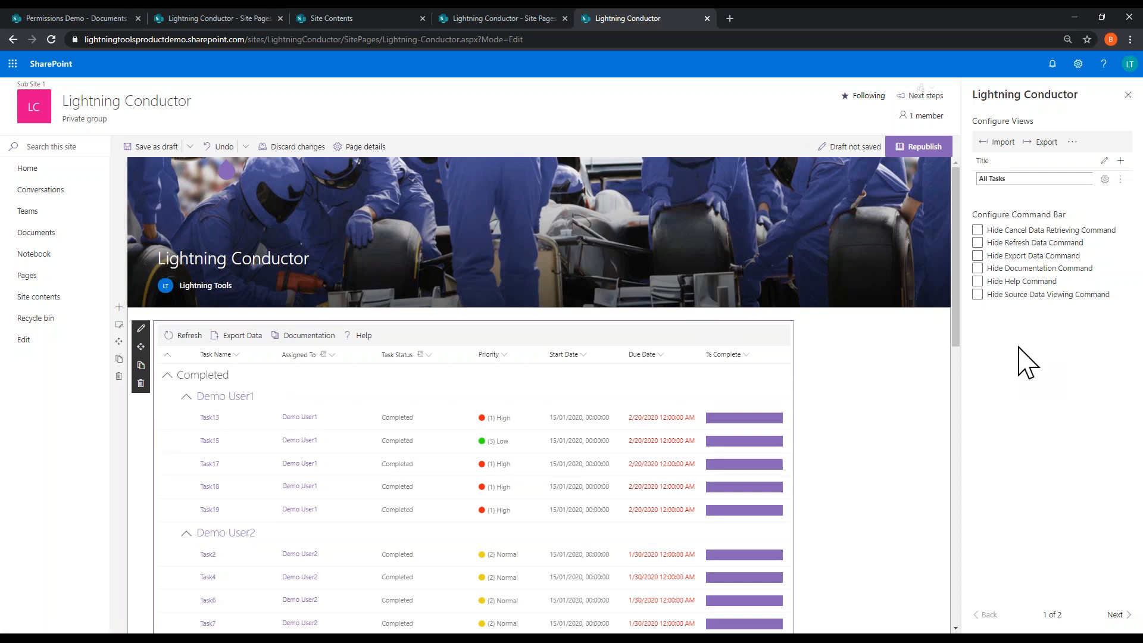
pyautogui.click(1080, 255)
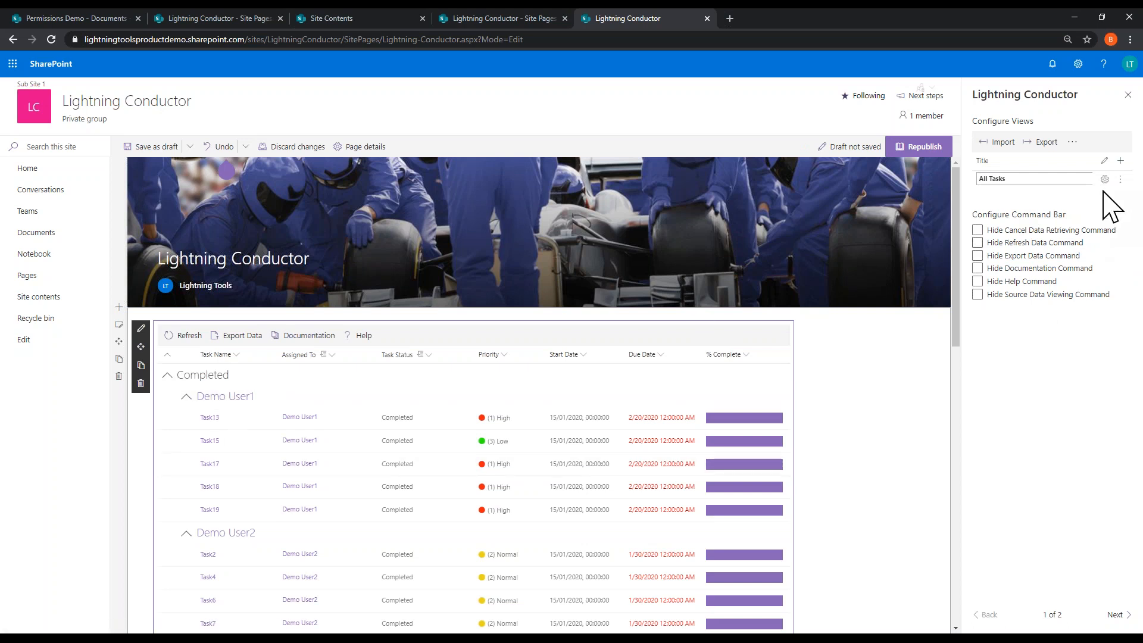
pyautogui.click(1120, 161)
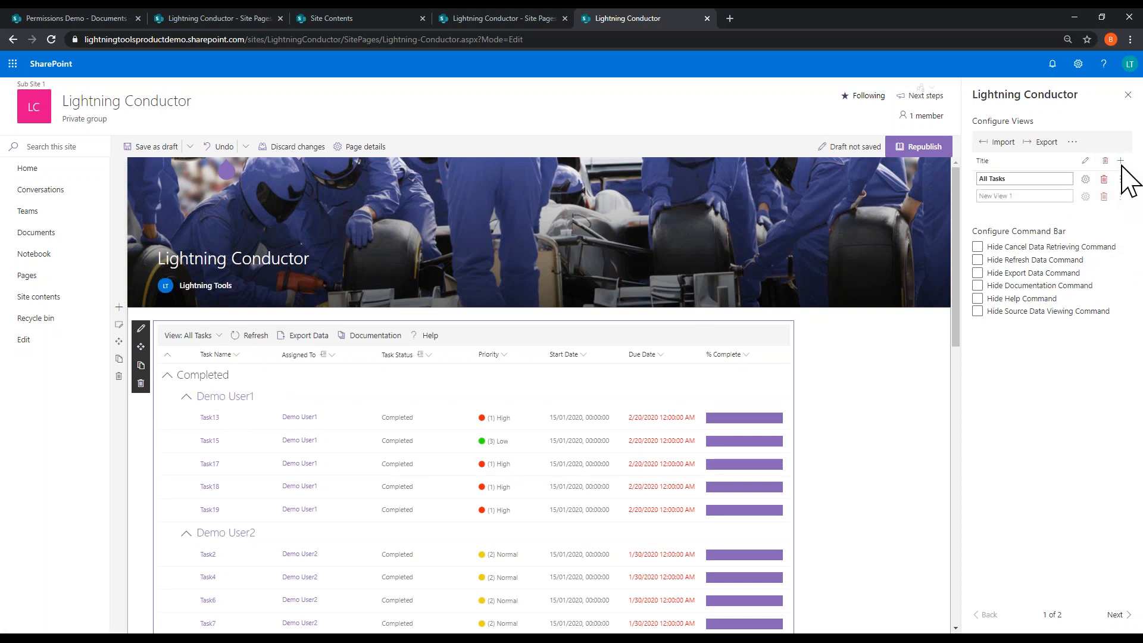
pyautogui.click(1022, 199)
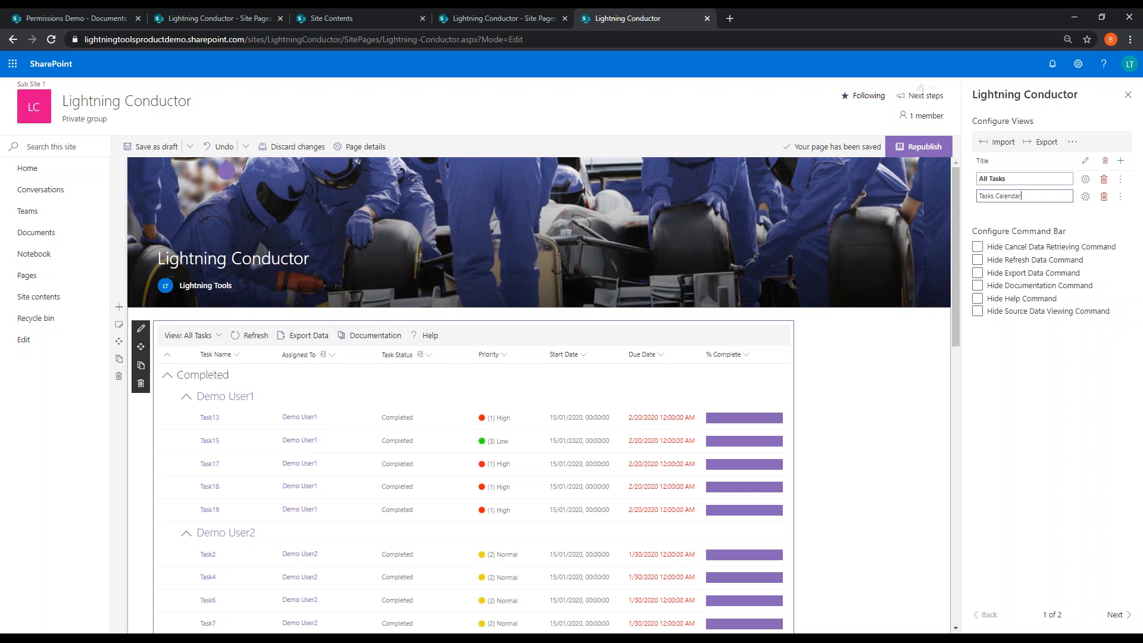
# Step: Configure the Tasks Calendar view to show All Tasks from the Tasks data in the Current Site Collection as a Calendar, and save it
pyautogui.click(1087, 197)
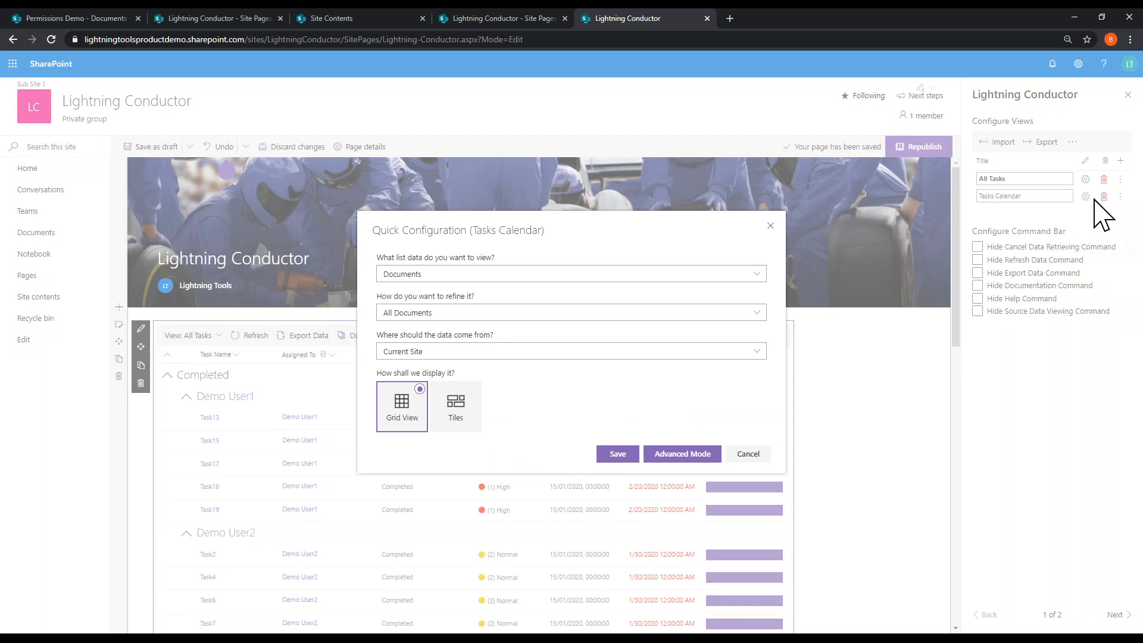
pyautogui.click(598, 277)
pyautogui.click(440, 309)
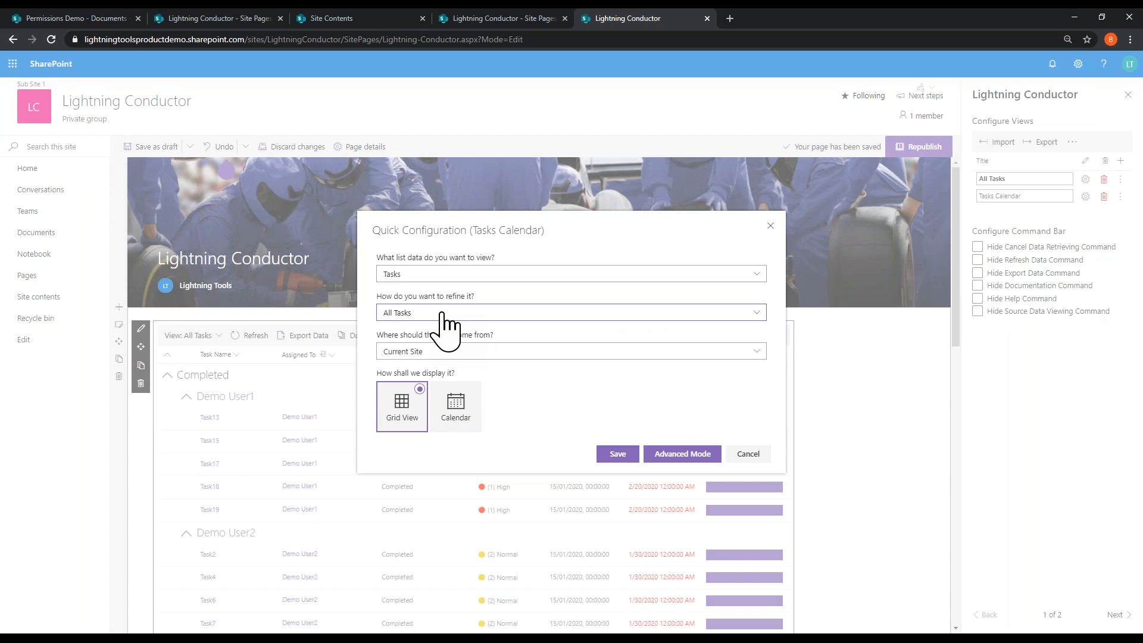
pyautogui.click(449, 312)
pyautogui.click(454, 333)
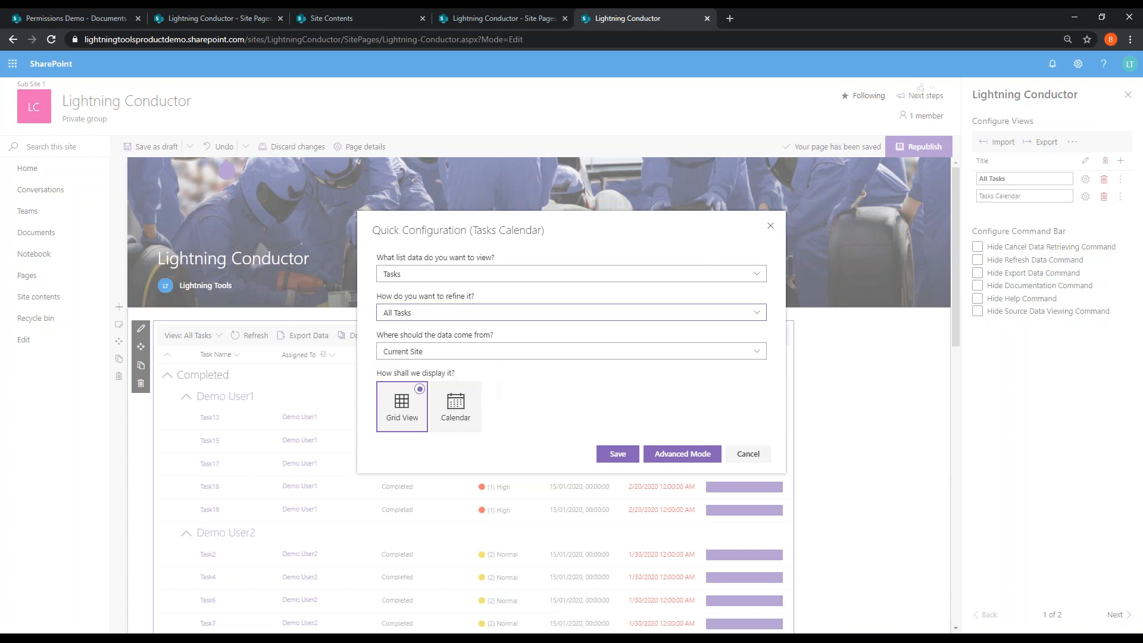
pyautogui.click(466, 352)
pyautogui.click(422, 408)
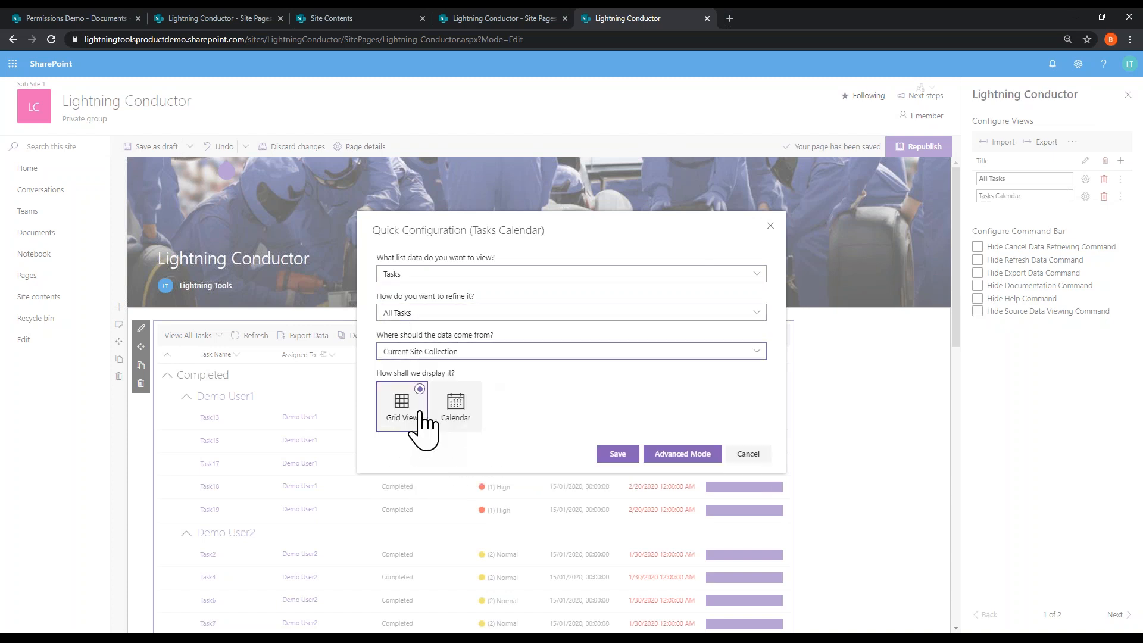
pyautogui.click(456, 403)
pyautogui.click(617, 455)
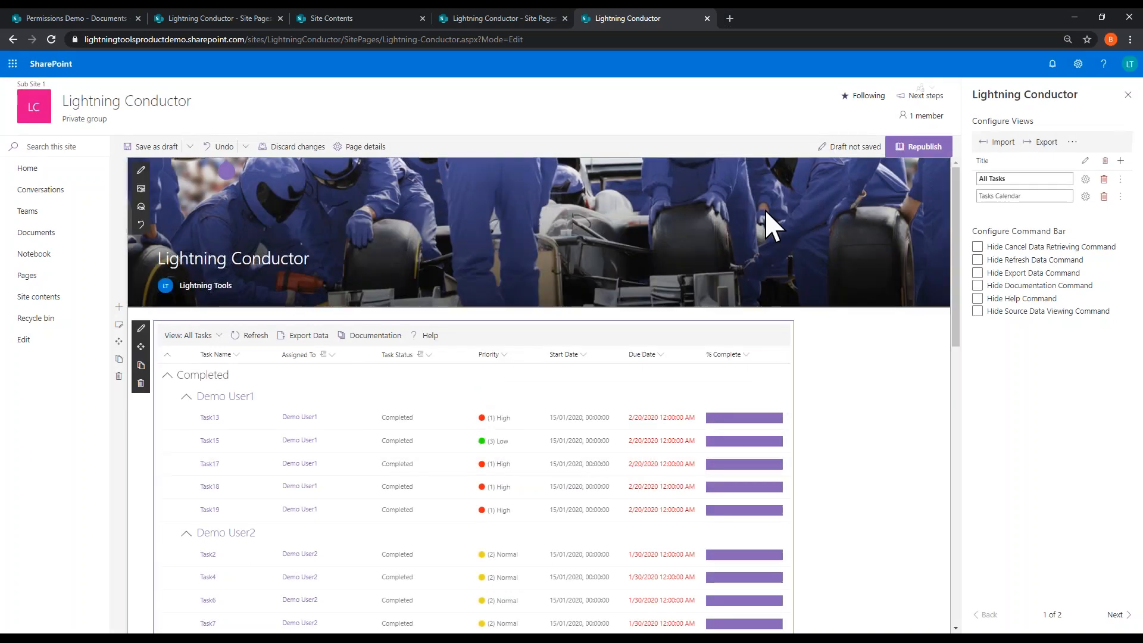
# Step: Display the Tasks Calendar view, check Task13's details from the calendar, and return to the page being edited
pyautogui.click(218, 337)
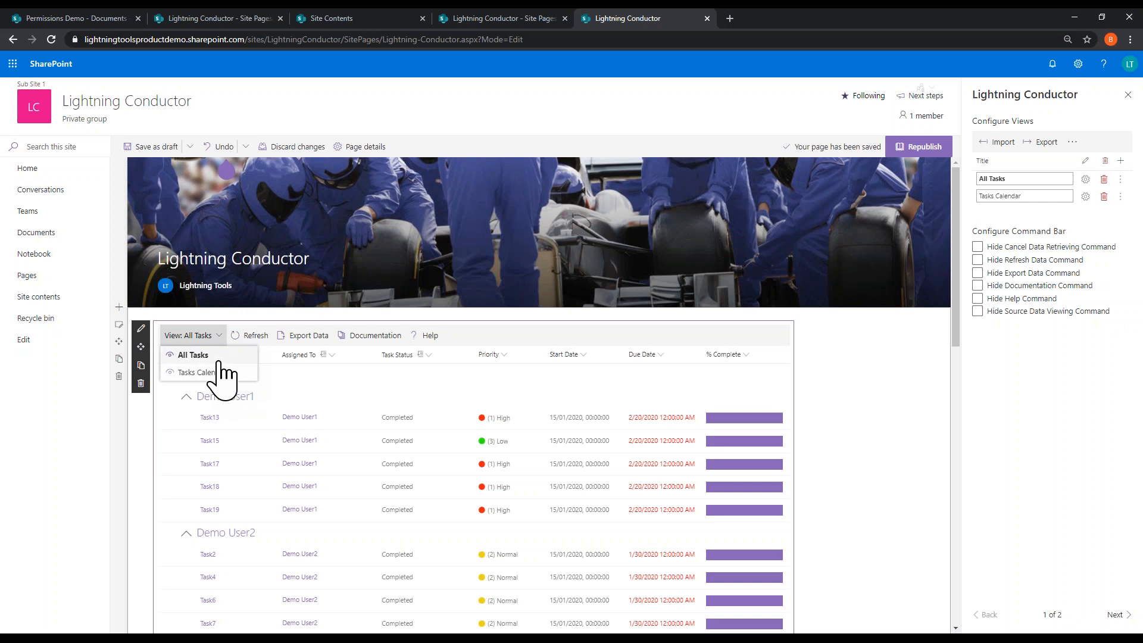
pyautogui.click(225, 375)
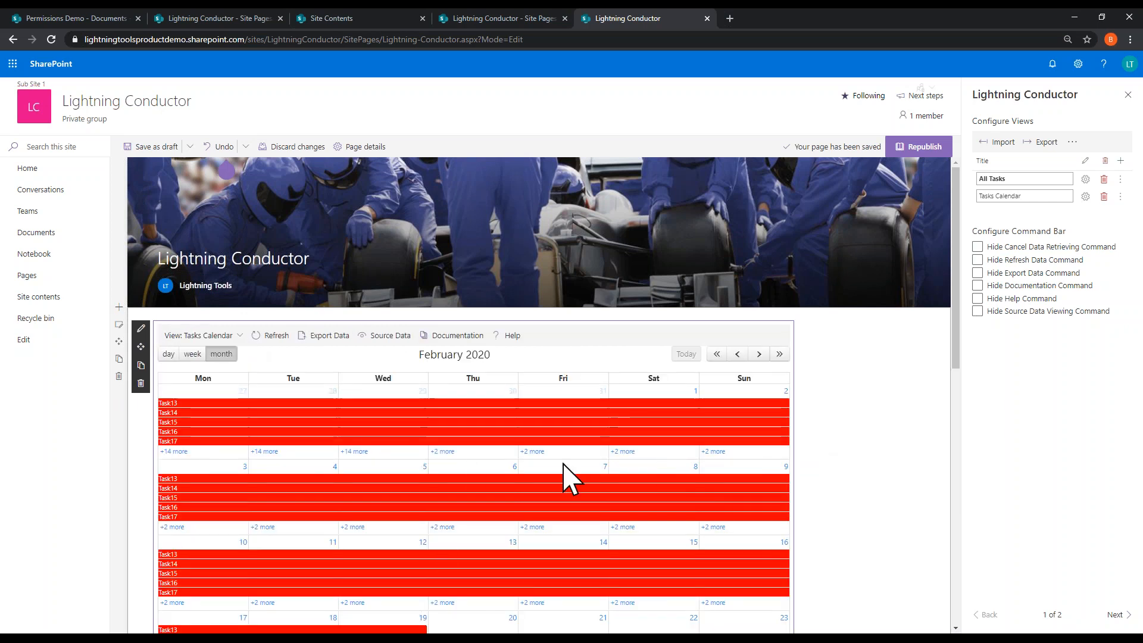
pyautogui.moveTo(420, 420)
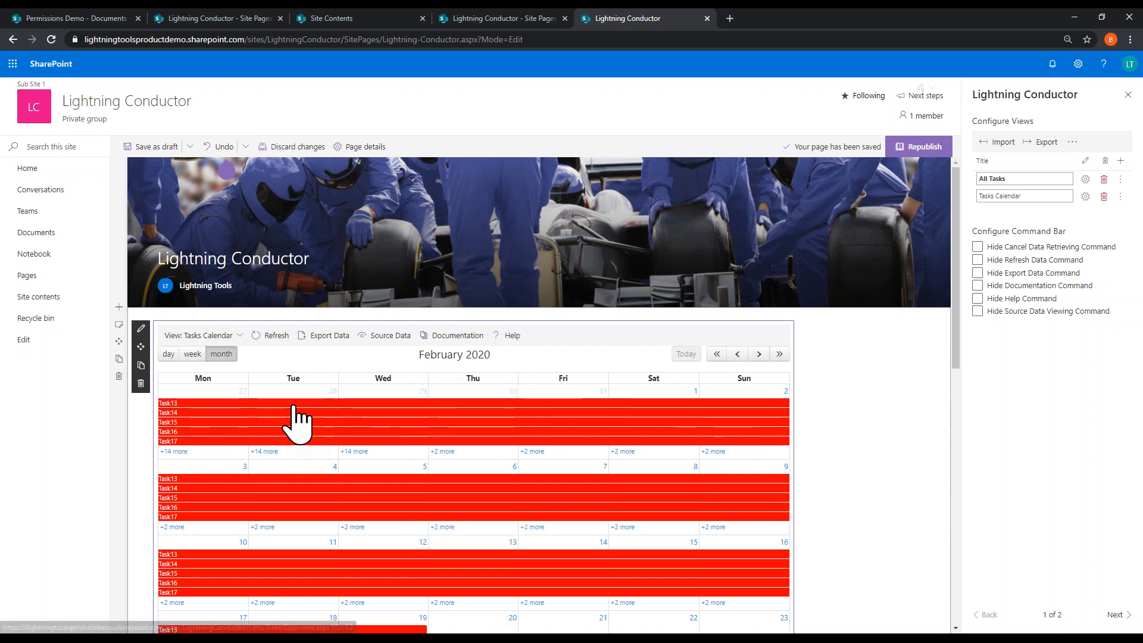
pyautogui.moveTo(293, 406)
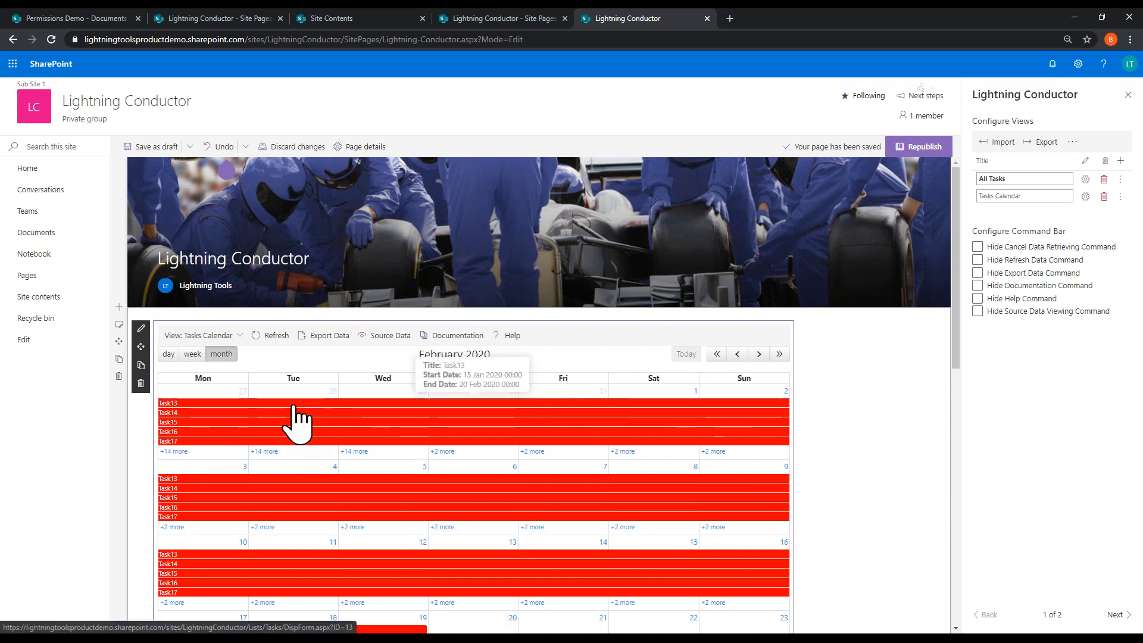
pyautogui.click(294, 406)
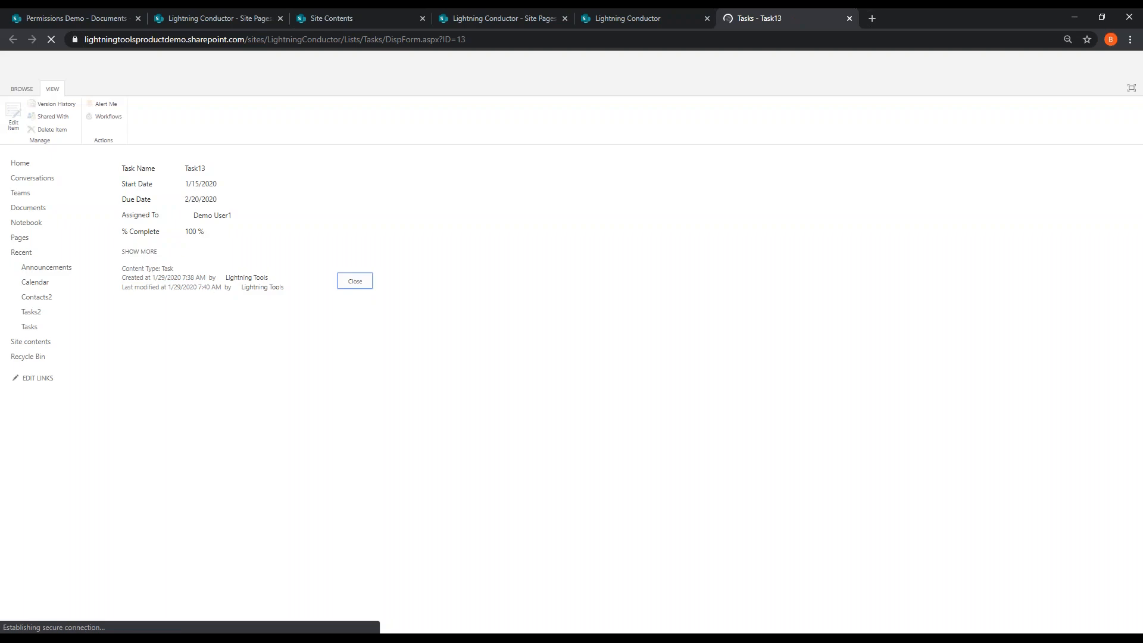
pyautogui.click(685, 19)
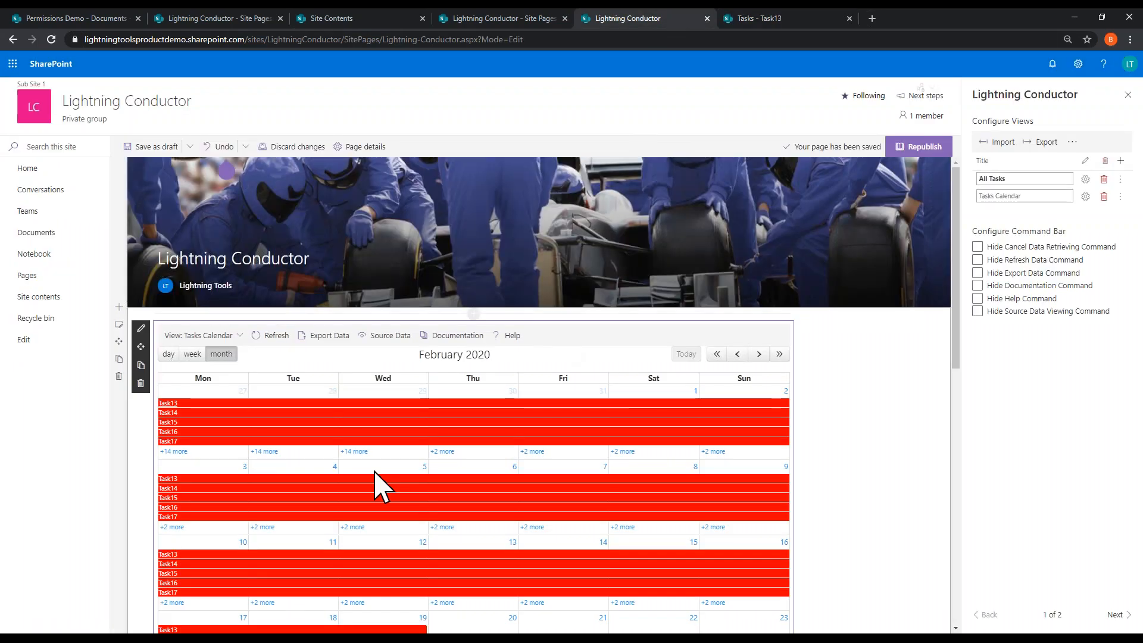
# Step: Look through the calendar's week layout back to 10–16 February 2020 and its day layout, and return to the month layout
pyautogui.scroll(-2, 402, 485)
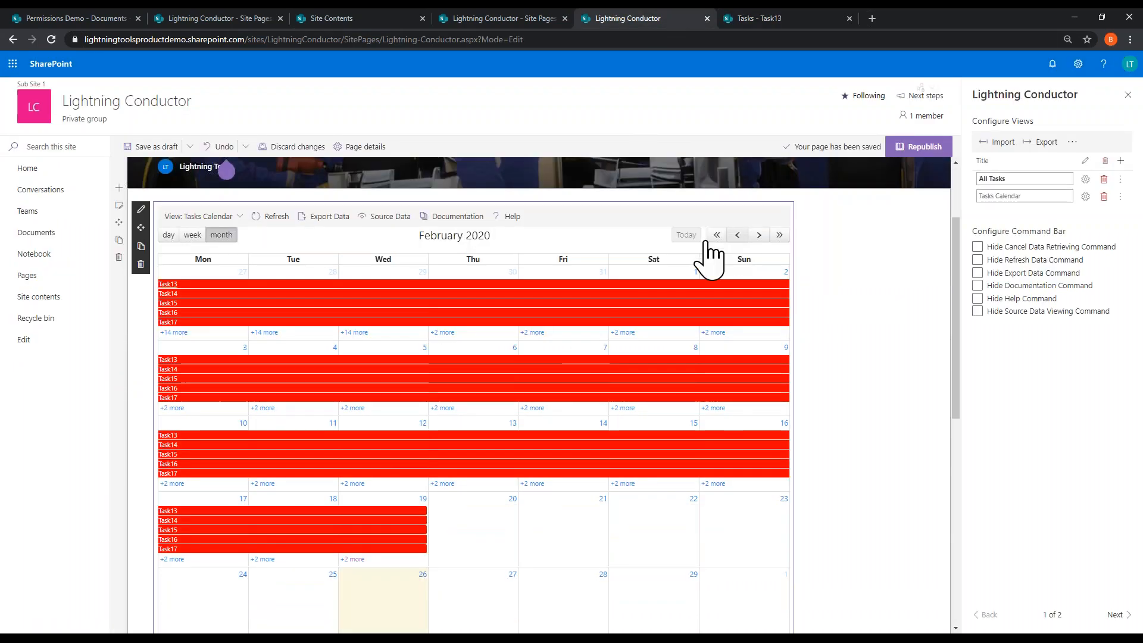
pyautogui.click(189, 235)
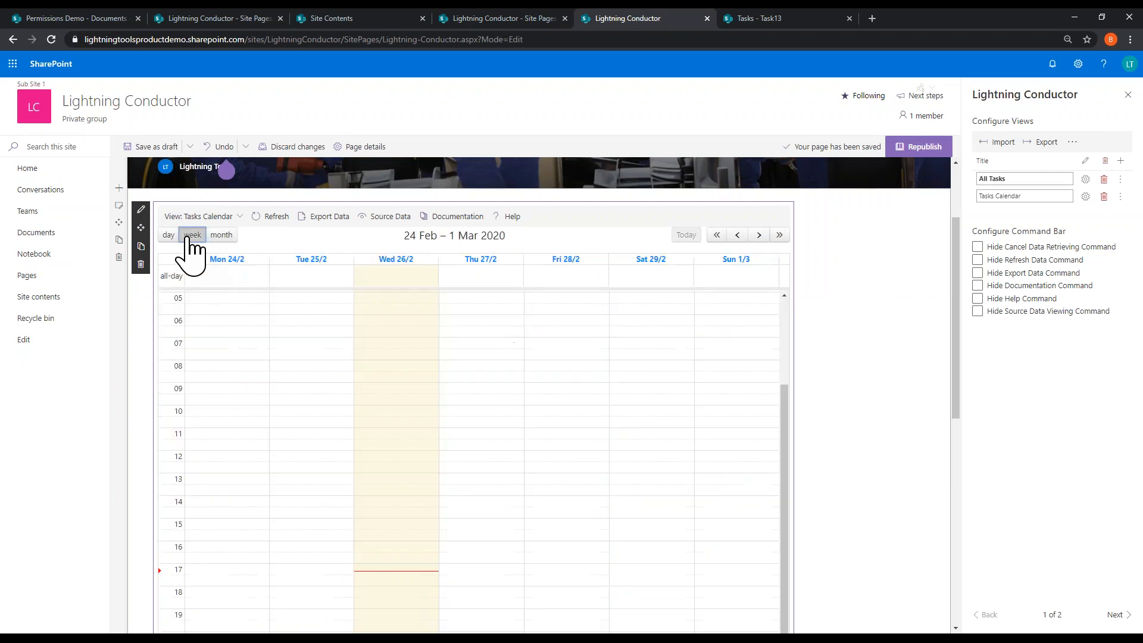
pyautogui.click(737, 236)
pyautogui.click(737, 235)
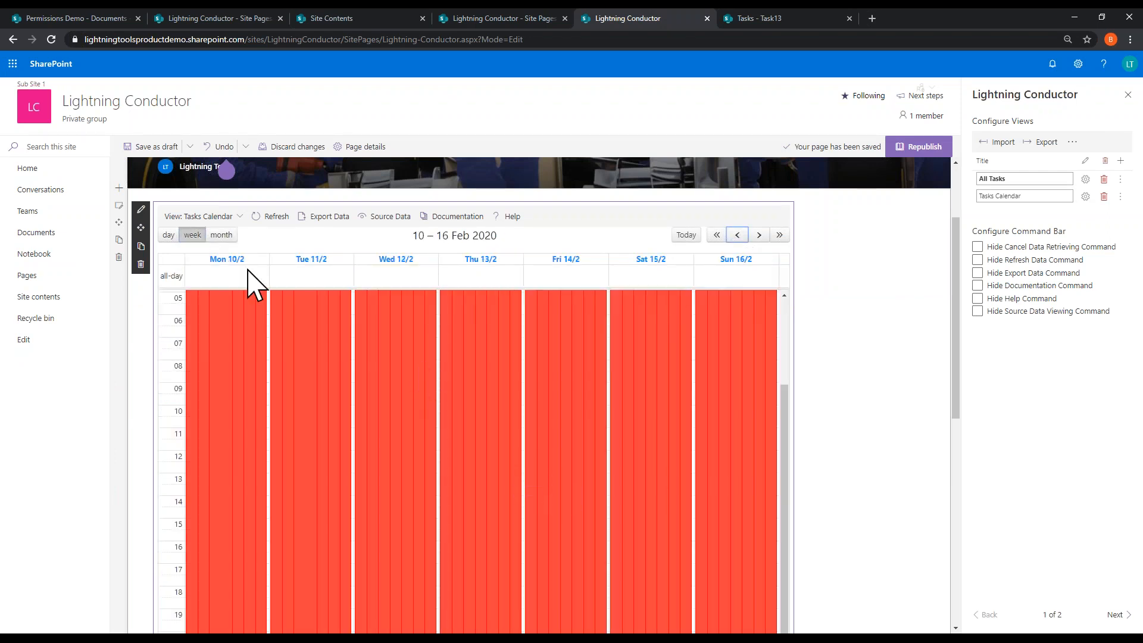
pyautogui.click(169, 235)
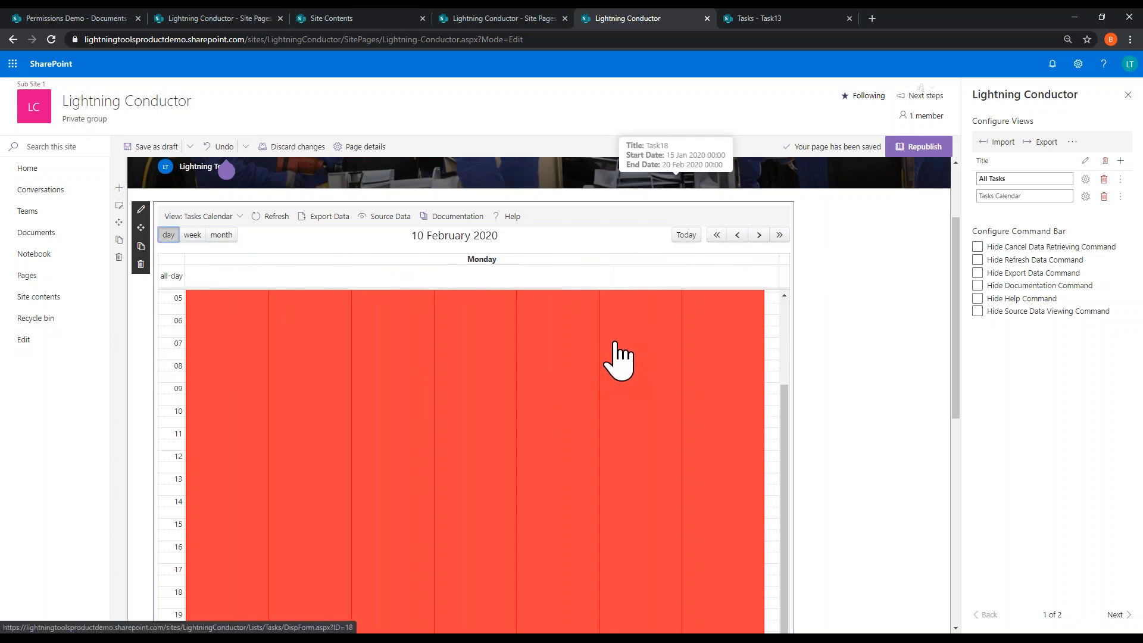
pyautogui.click(223, 236)
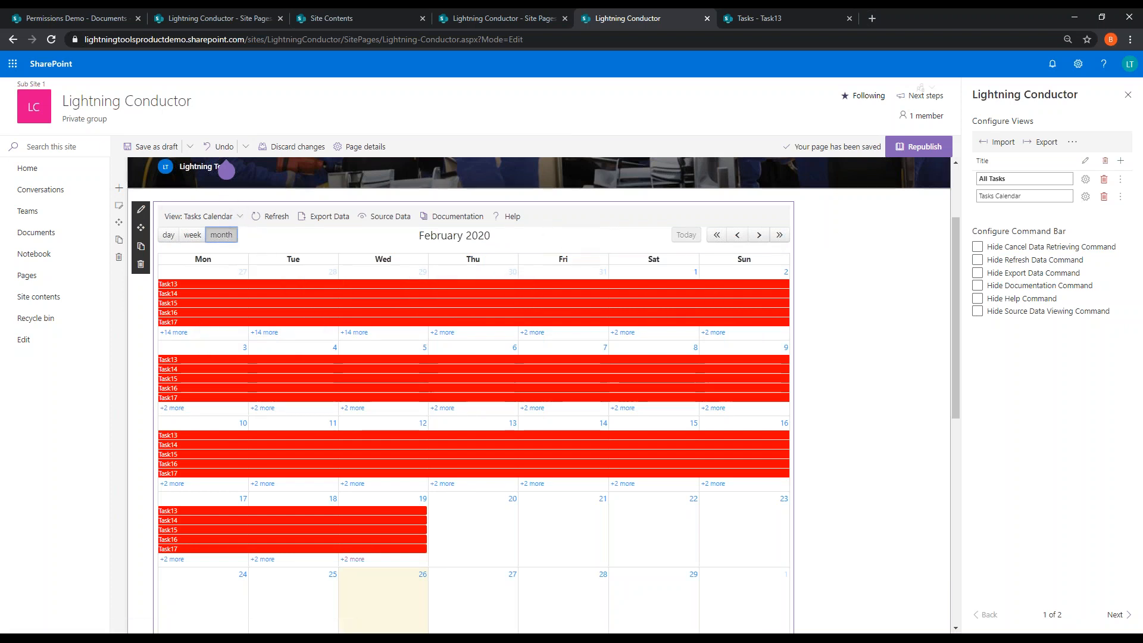
# Step: Clear the conditional formatting in the Tasks Calendar view's display settings, save the view, and switch back to the All Tasks view
pyautogui.click(1085, 197)
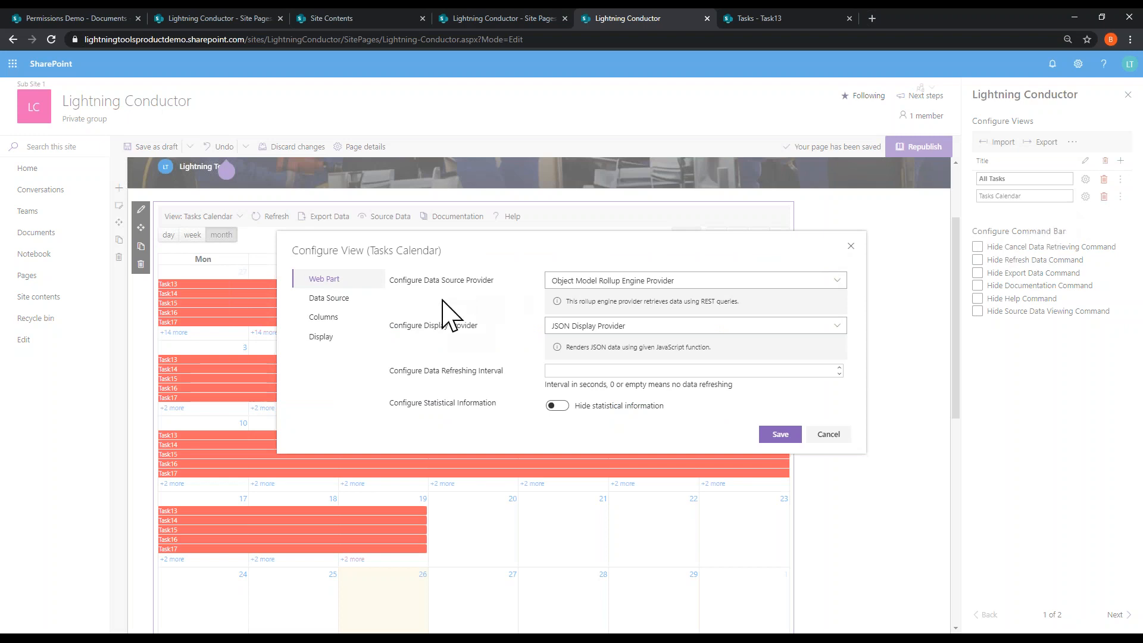
pyautogui.click(324, 337)
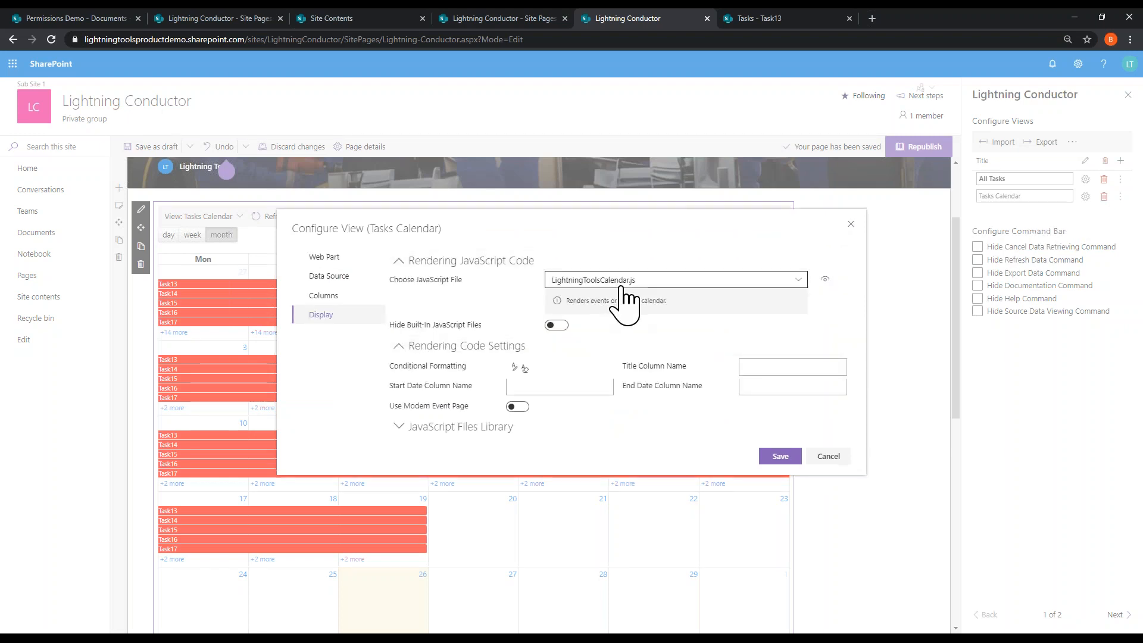
pyautogui.click(516, 368)
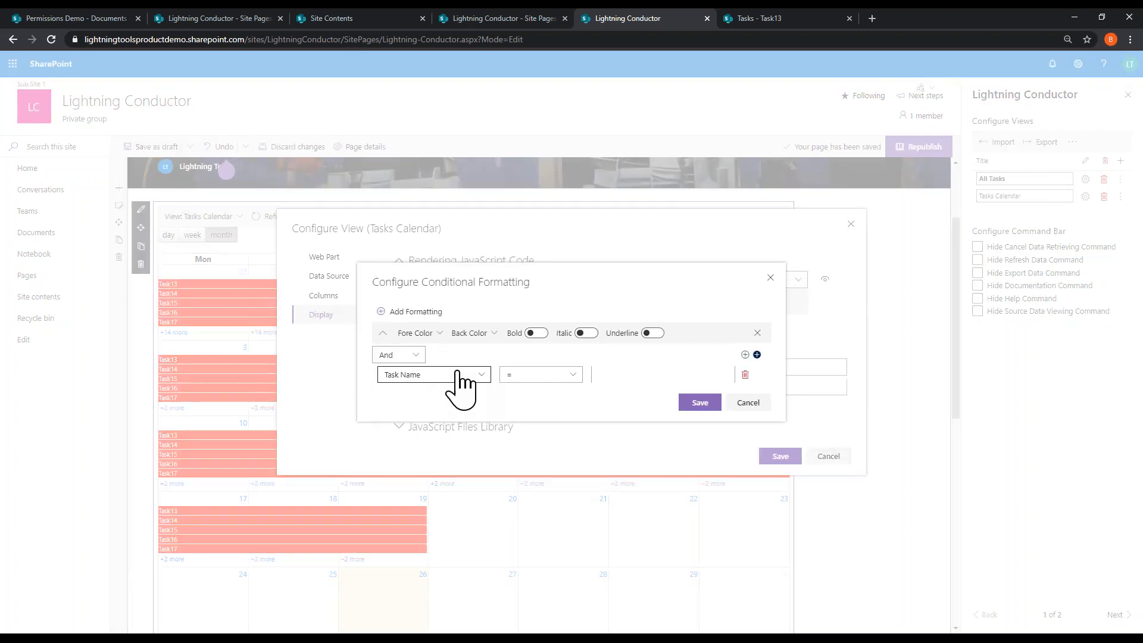
pyautogui.click(744, 403)
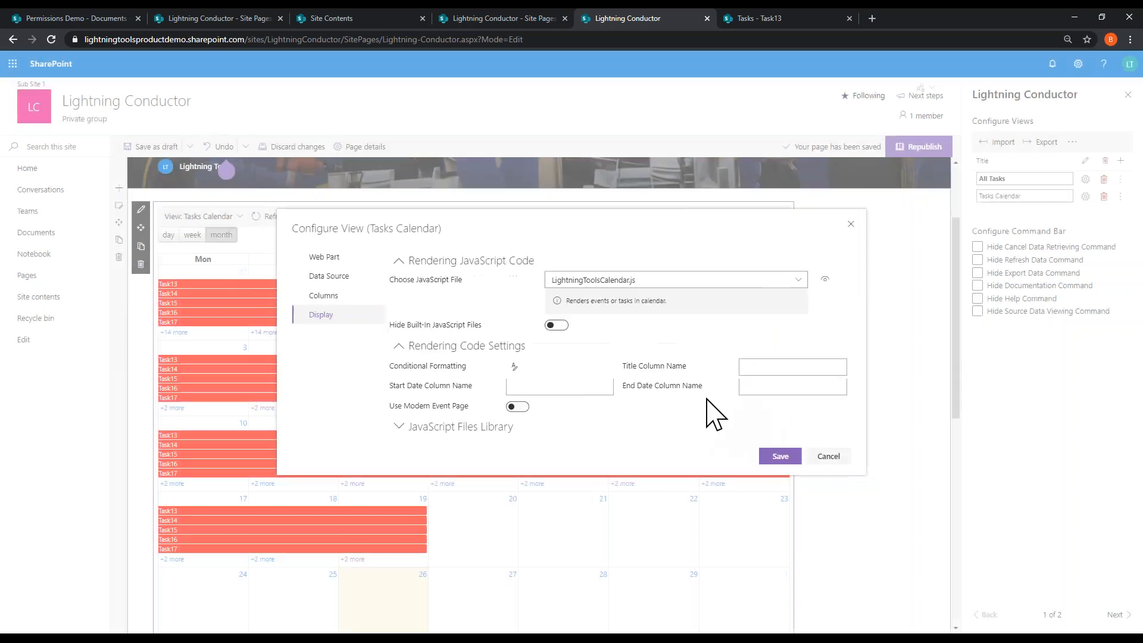
pyautogui.click(778, 457)
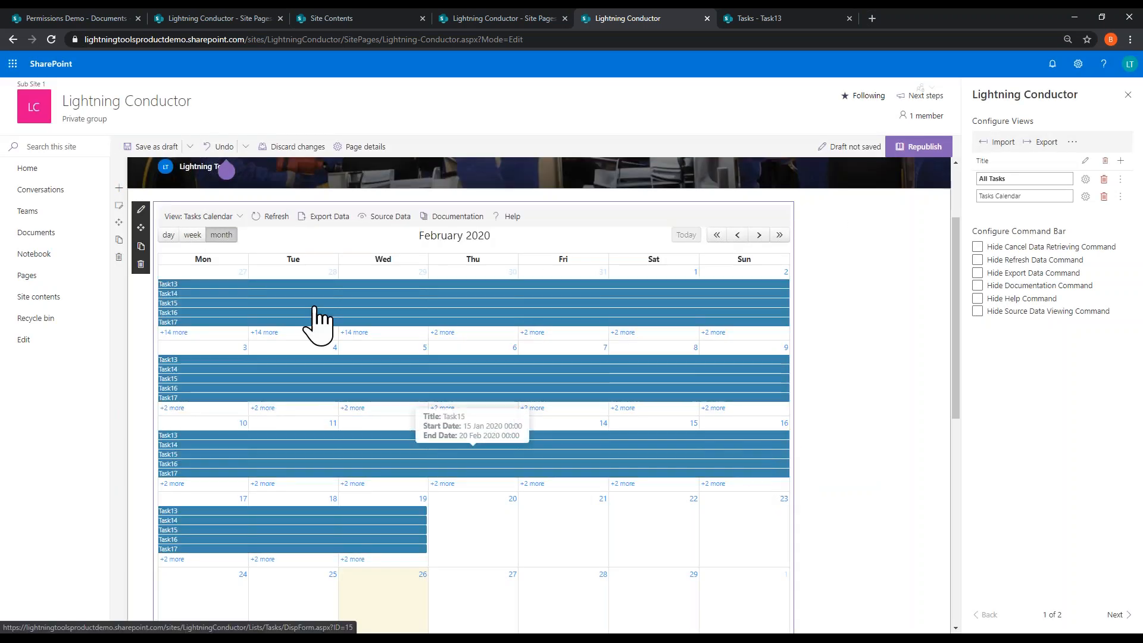
pyautogui.moveTo(565, 360)
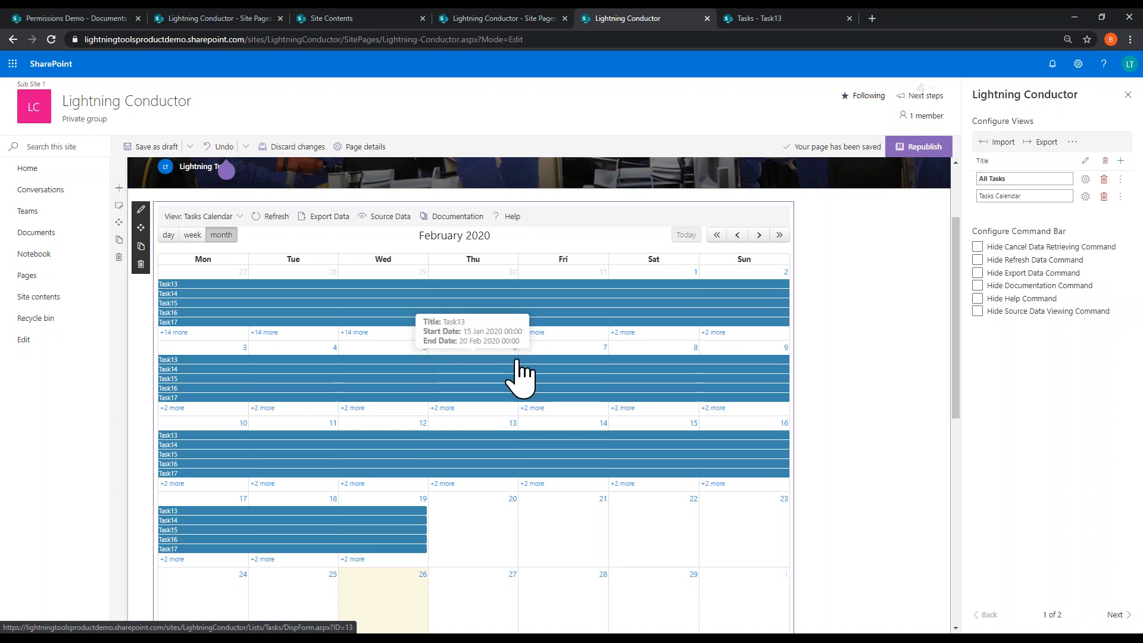
pyautogui.click(234, 217)
pyautogui.click(220, 236)
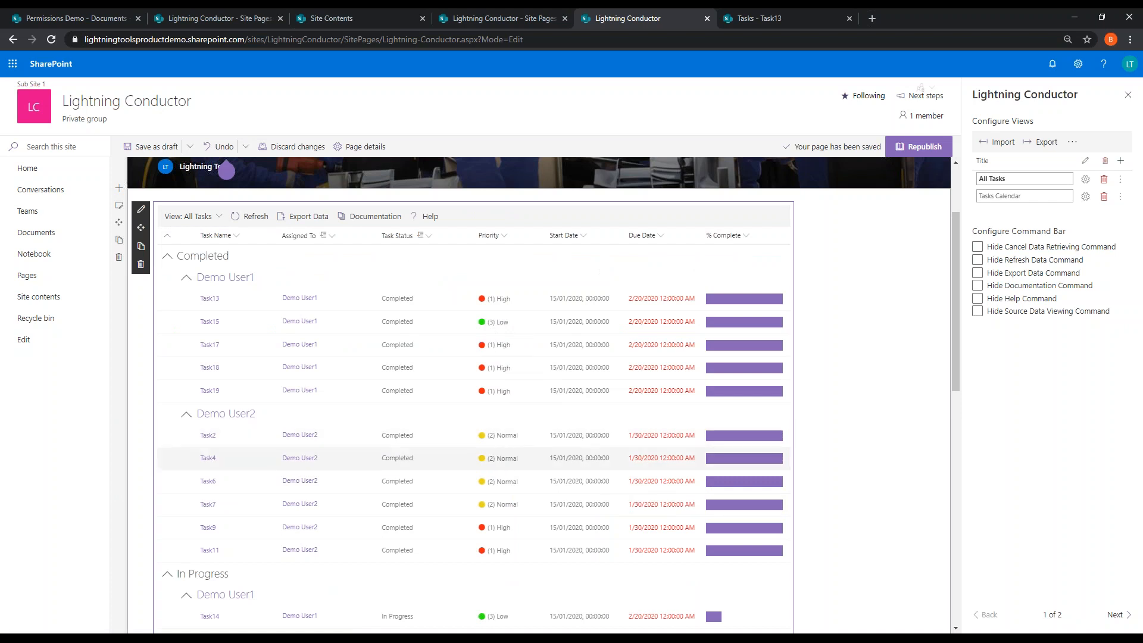
# Step: Add a new view showing All Documents from the Current Site Collection as a Grid View, and save it
pyautogui.click(1122, 162)
pyautogui.click(1085, 213)
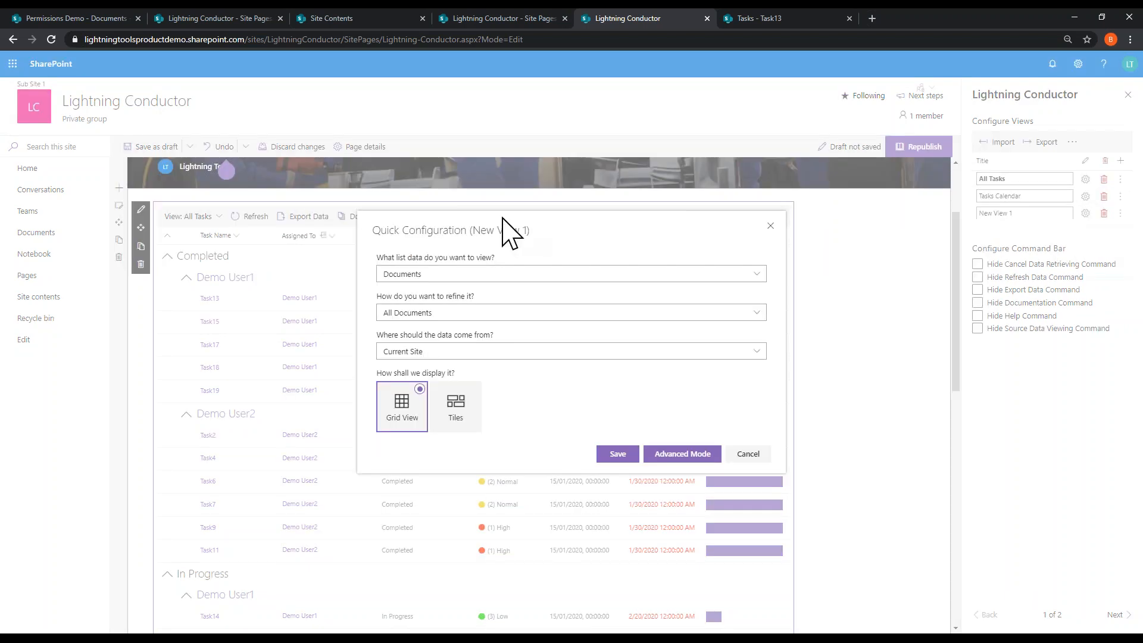
pyautogui.click(426, 355)
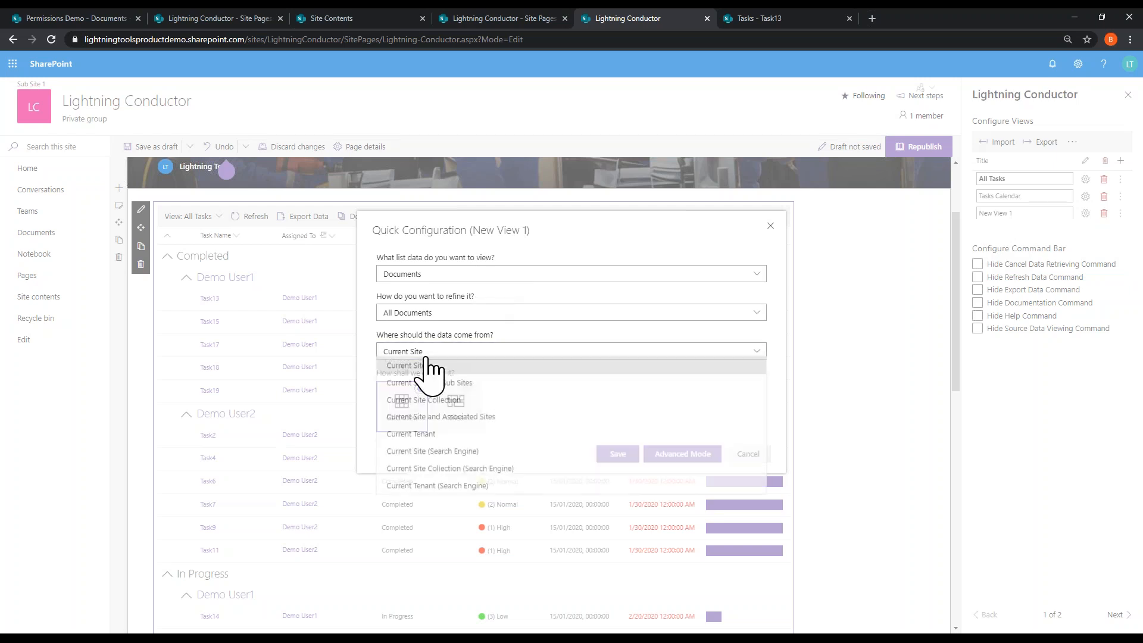
pyautogui.click(445, 400)
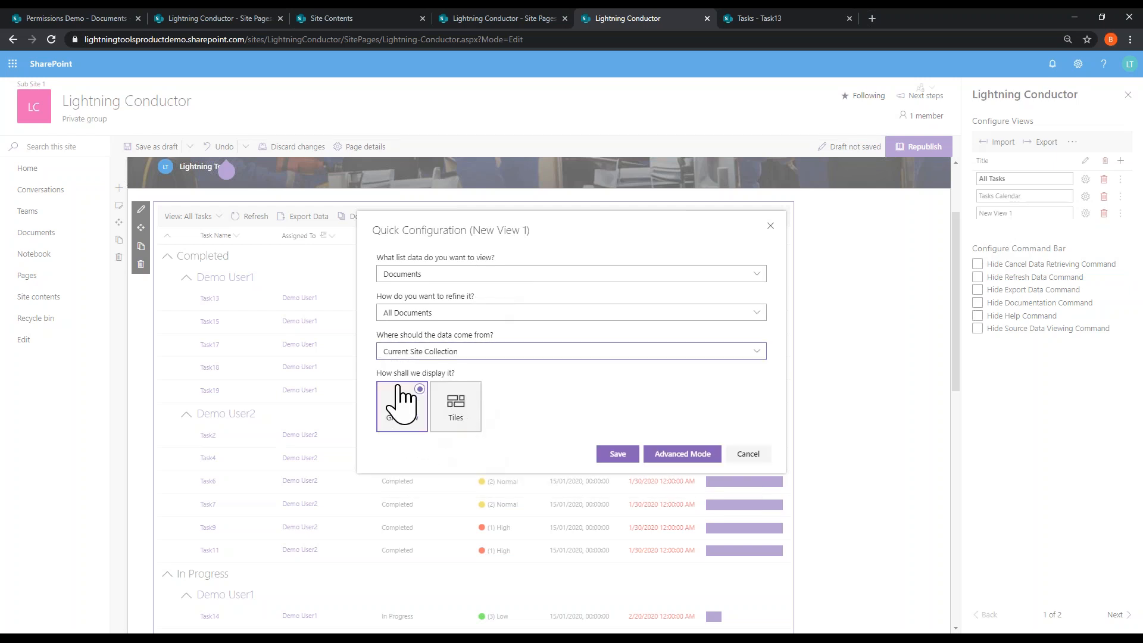
pyautogui.click(618, 455)
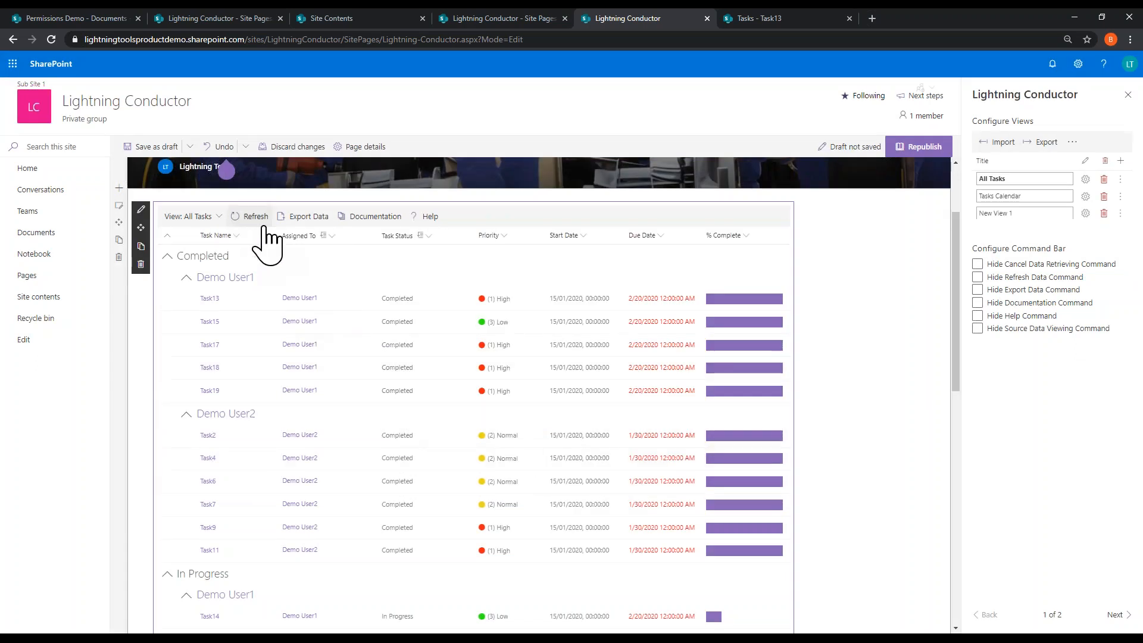
# Step: Rename the newly added view to Documents
pyautogui.click(1016, 214)
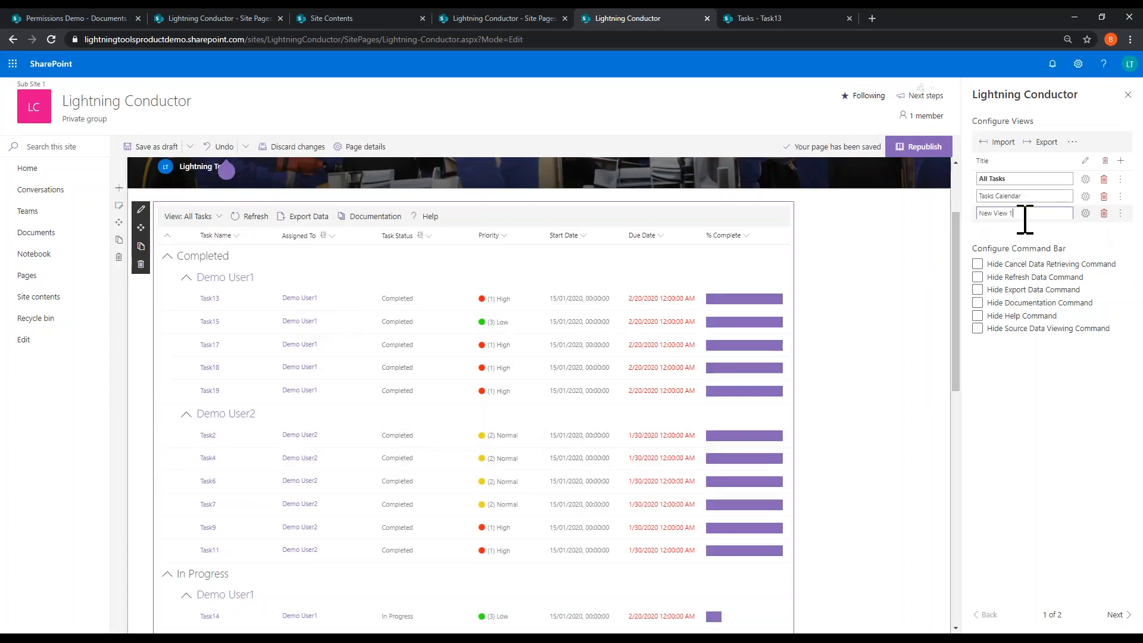
pyautogui.moveTo(1022, 216); pyautogui.dragTo(979, 214)
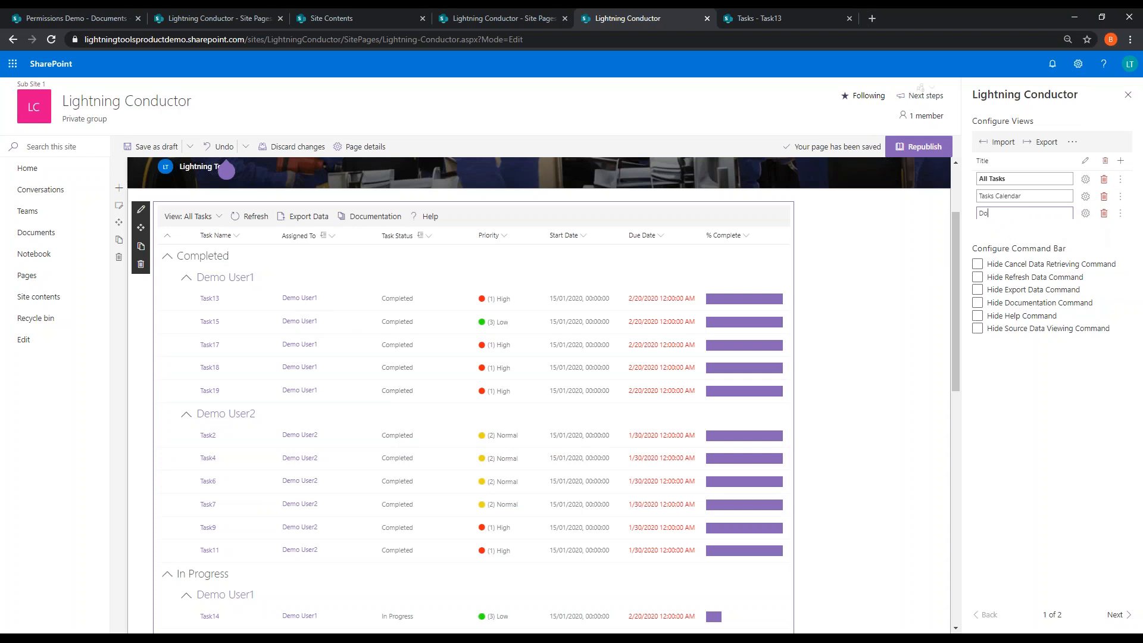
pyautogui.click(1090, 231)
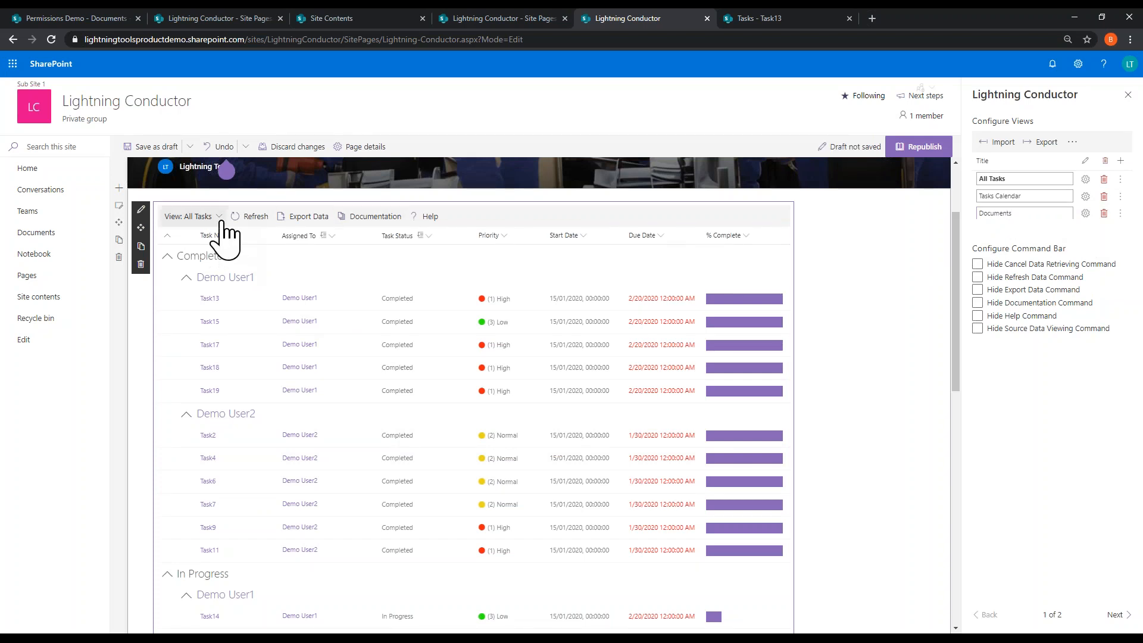
# Step: Display the Documents view, check collapsing and expanding of its SitePages folder, and return to the All Tasks view
pyautogui.click(208, 216)
pyautogui.click(225, 271)
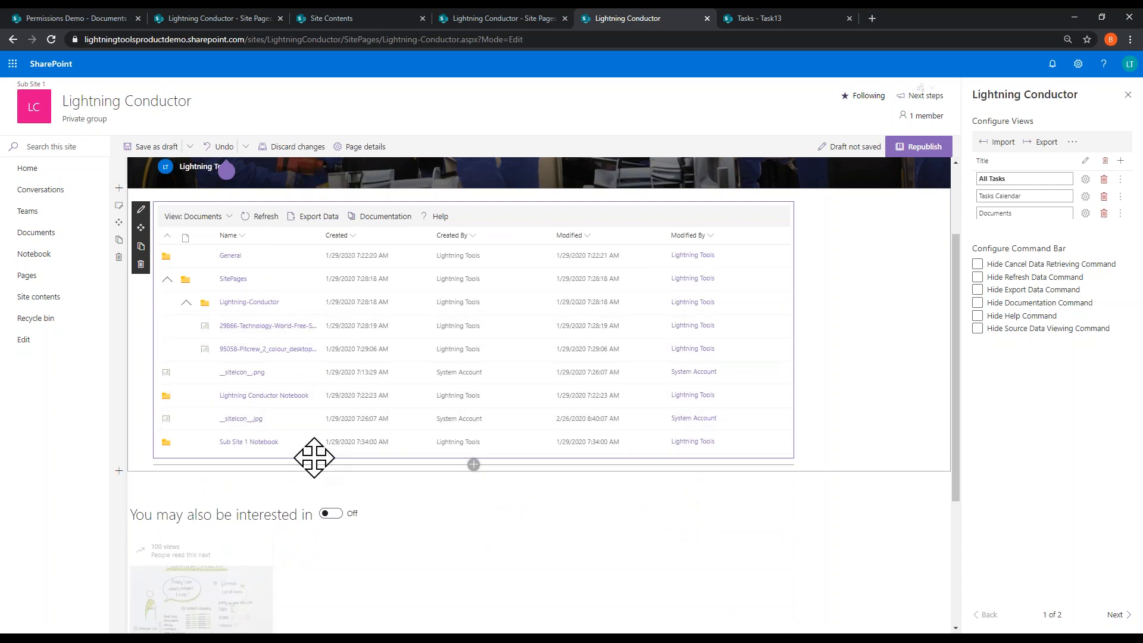
pyautogui.click(168, 278)
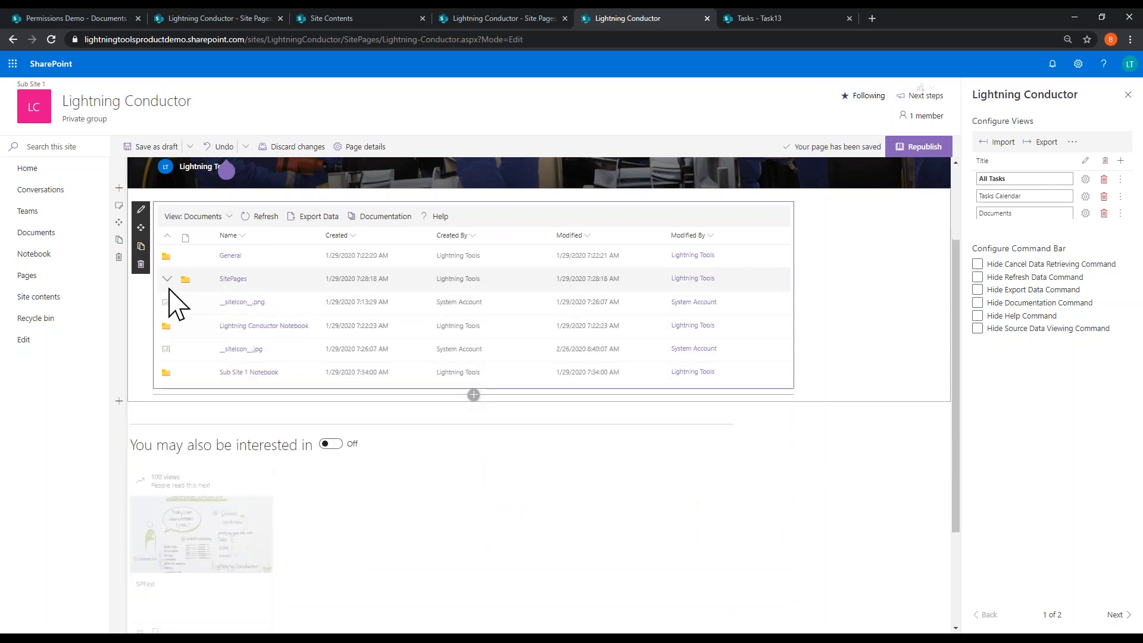
pyautogui.click(167, 280)
pyautogui.click(166, 281)
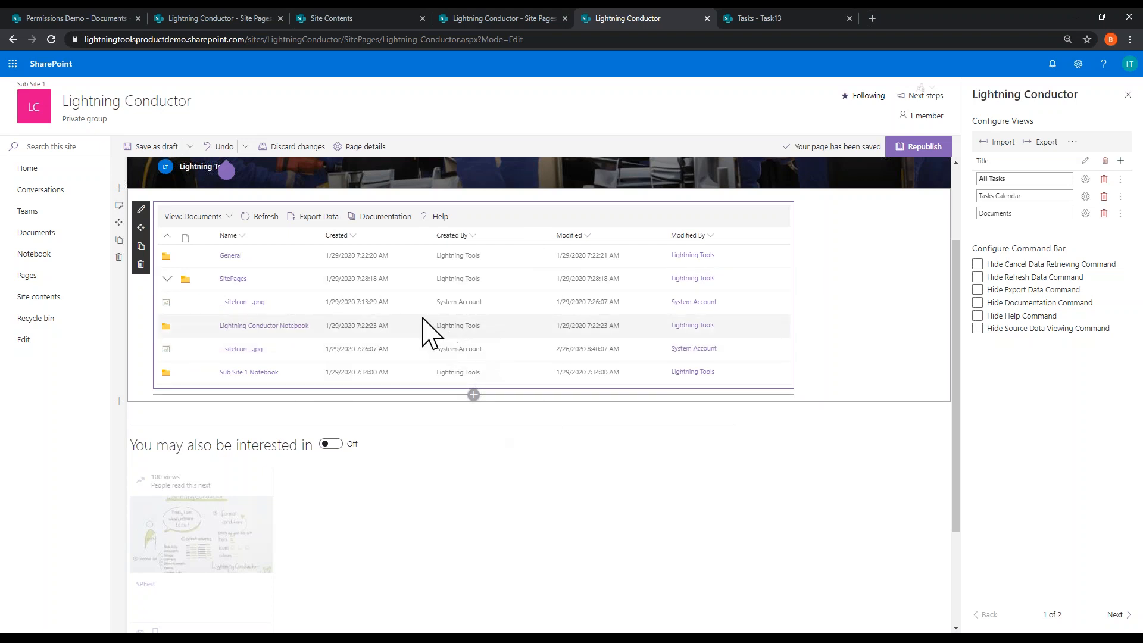
pyautogui.click(230, 218)
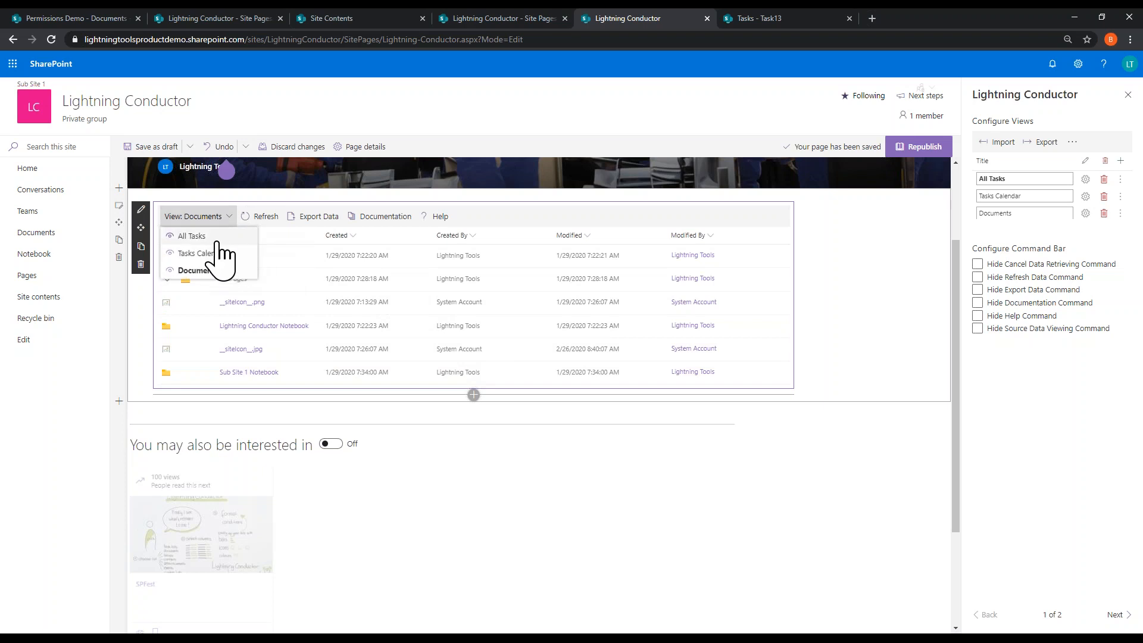
pyautogui.click(216, 239)
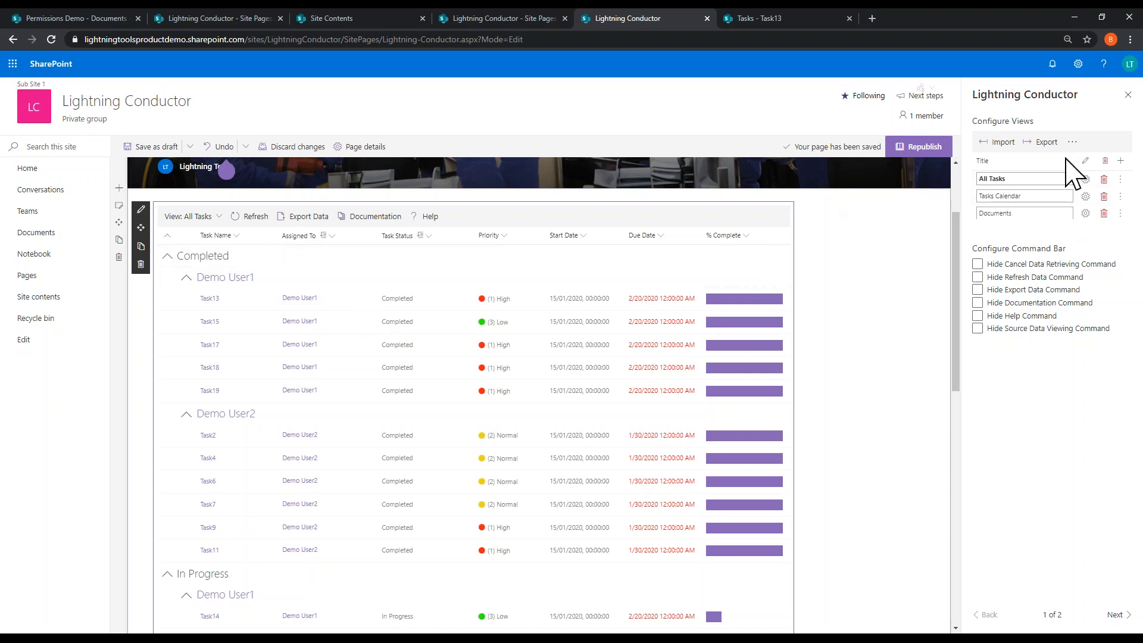
# Step: Add two more views titled Documents (Search) and Planner Tasks (Graph)
pyautogui.click(1121, 161)
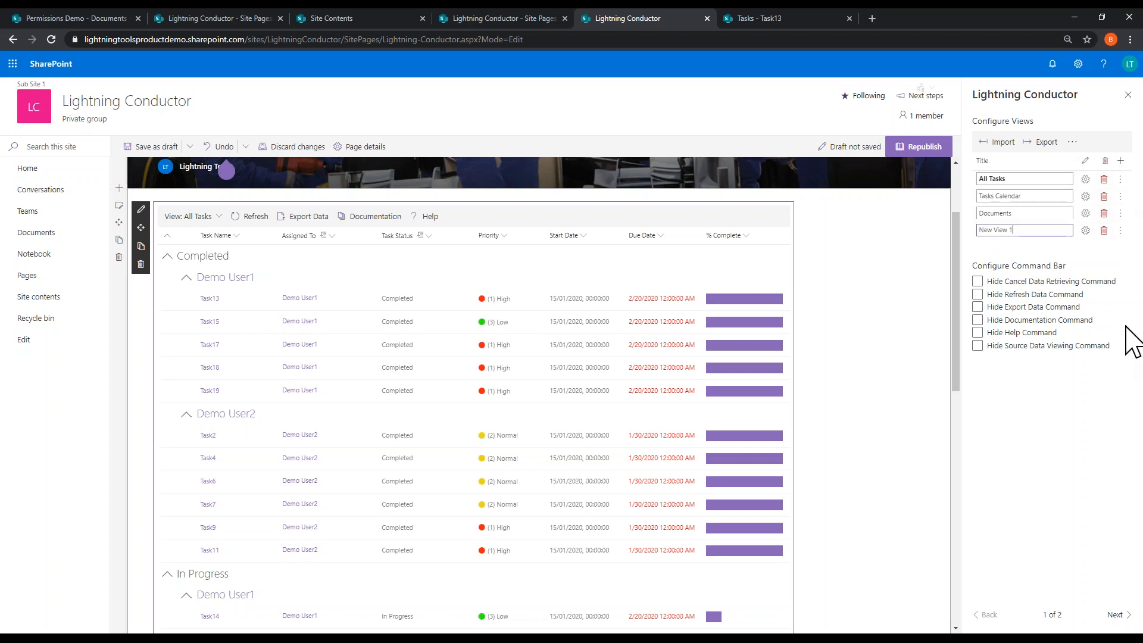
pyautogui.press('BackSpace')
pyautogui.press('BackSpace')
pyautogui.press('BackSpace')
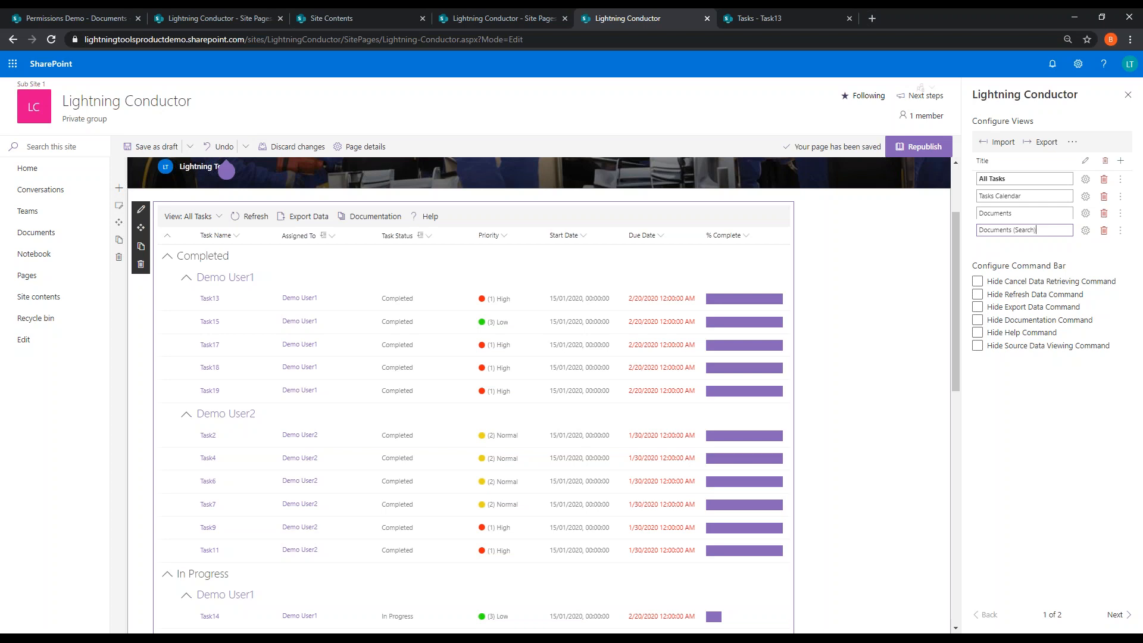
pyautogui.click(1121, 161)
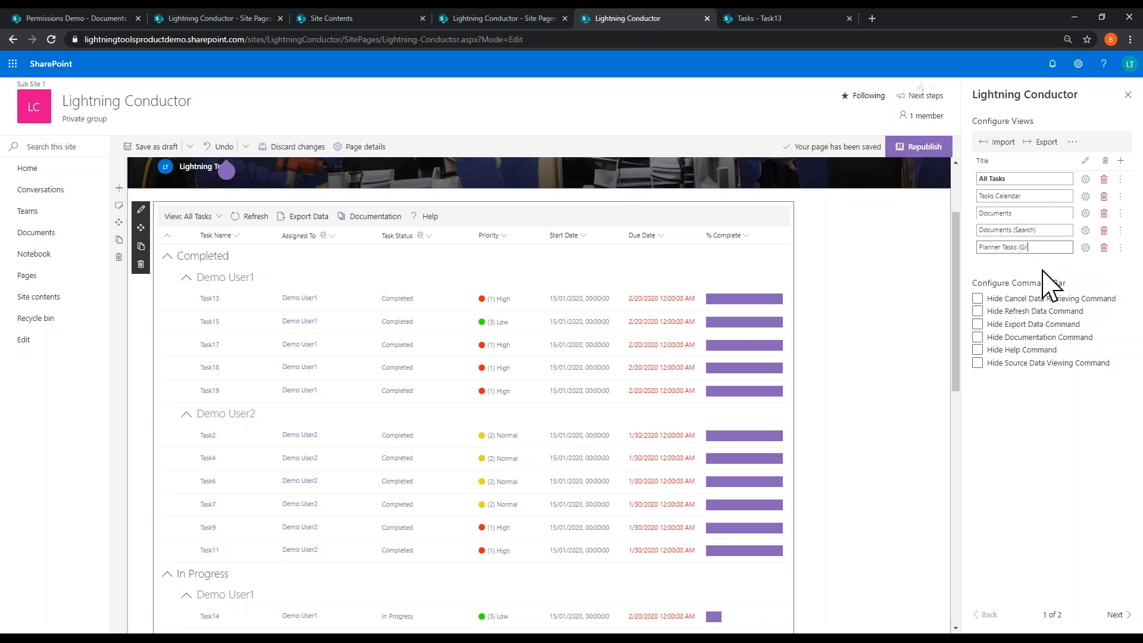
pyautogui.moveTo(1042, 271); pyautogui.dragTo(1063, 271)
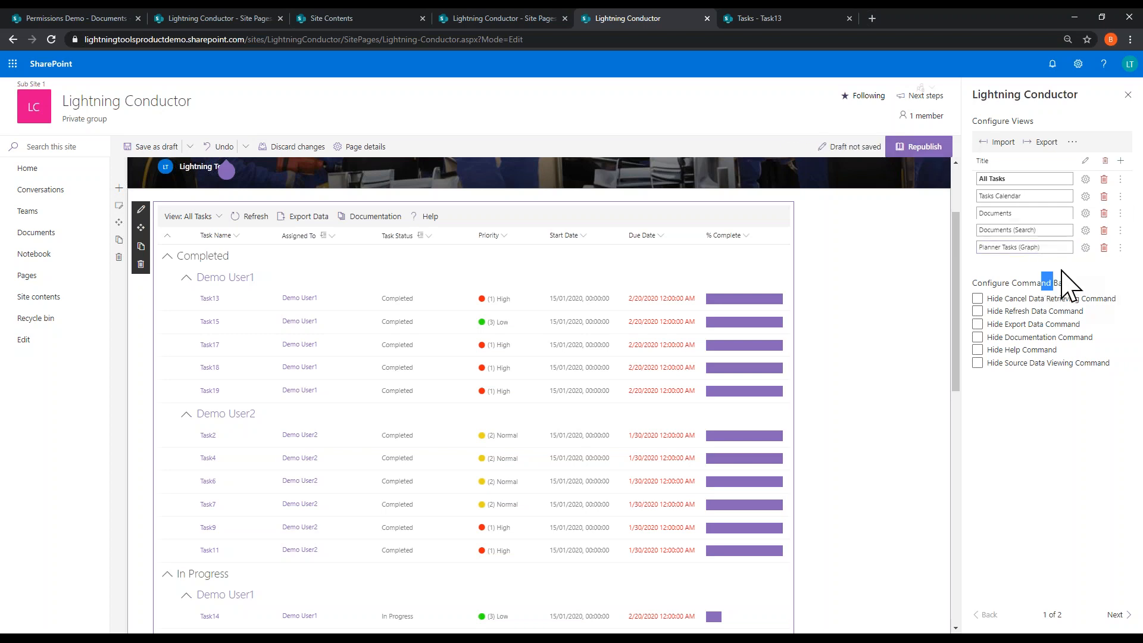
pyautogui.click(1109, 275)
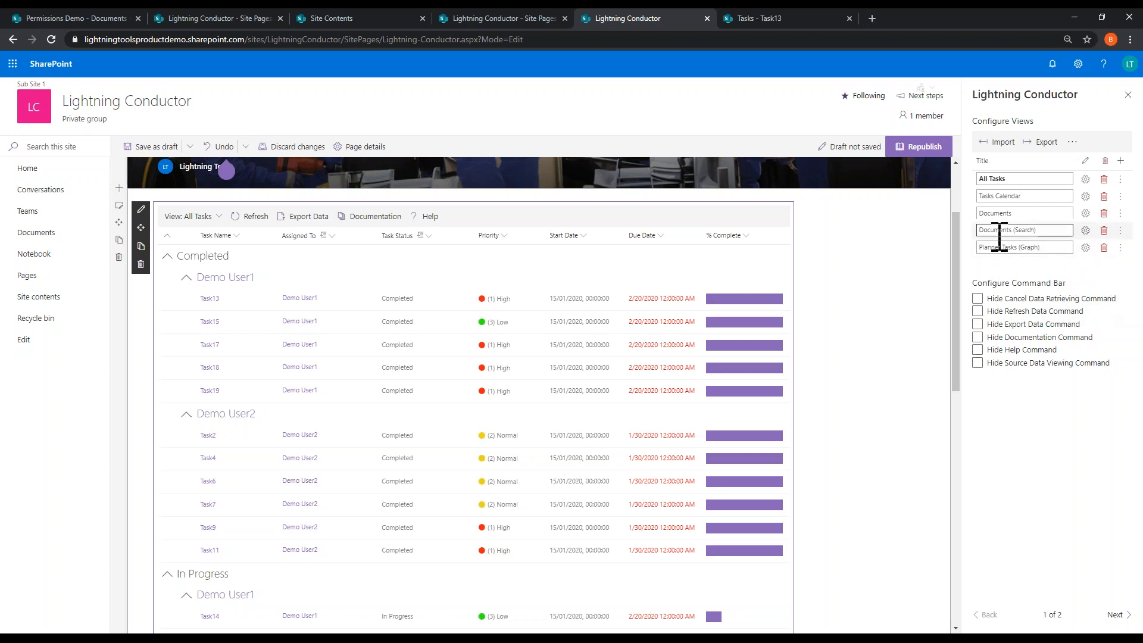
# Step: Configure the Documents (Search) view in Advanced Mode with the Search Rollup Engine Provider and the Grid View Display Provider
pyautogui.click(1086, 232)
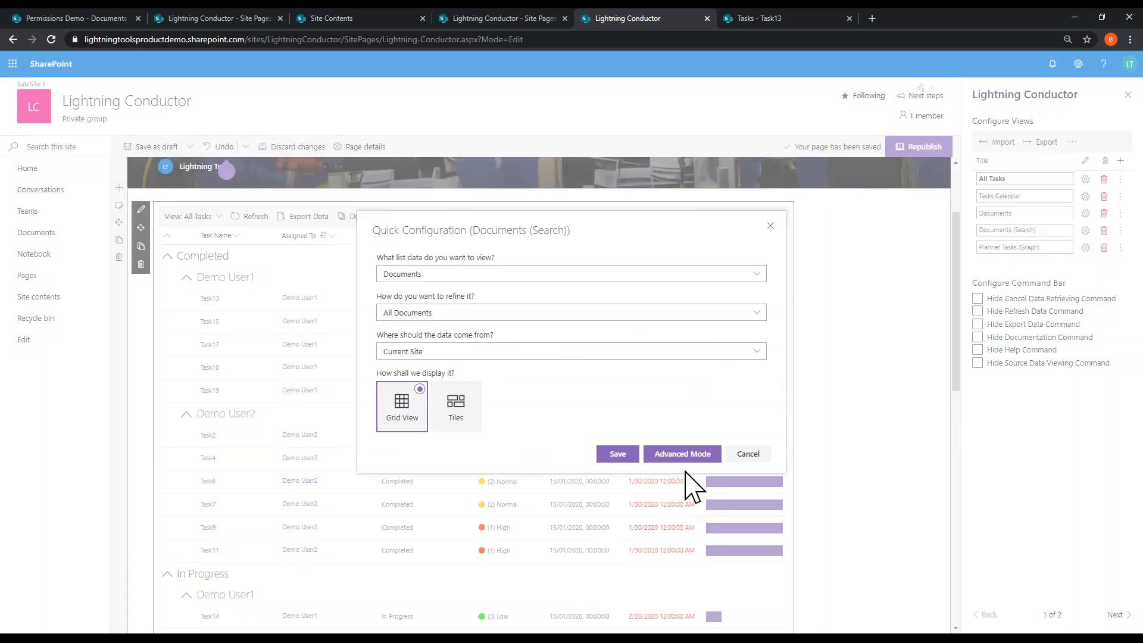
pyautogui.click(678, 456)
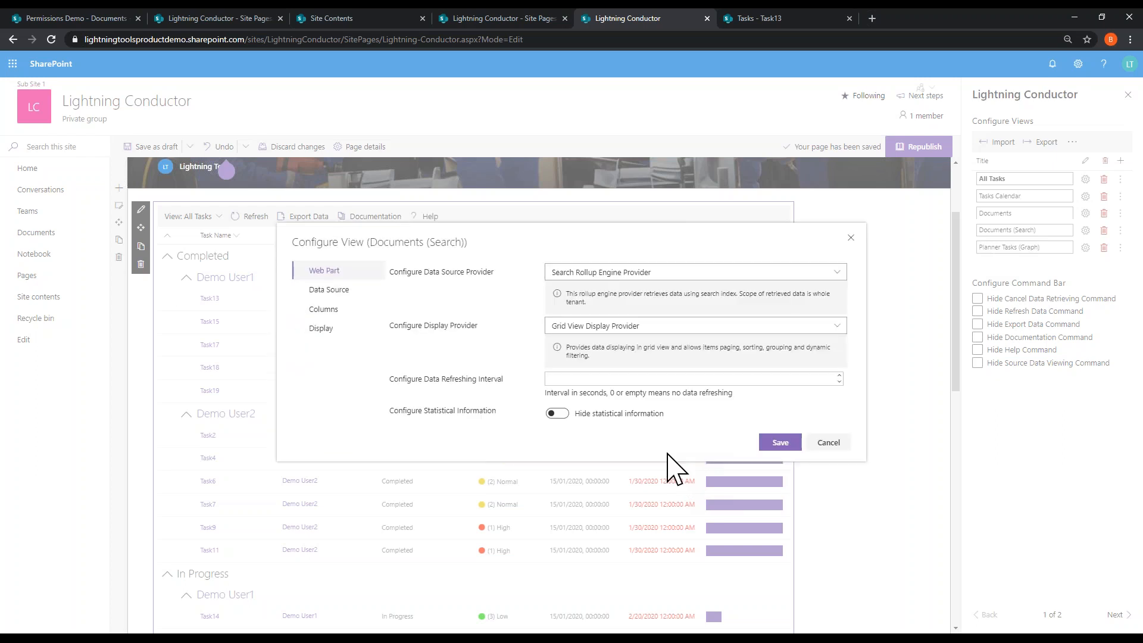
pyautogui.click(614, 272)
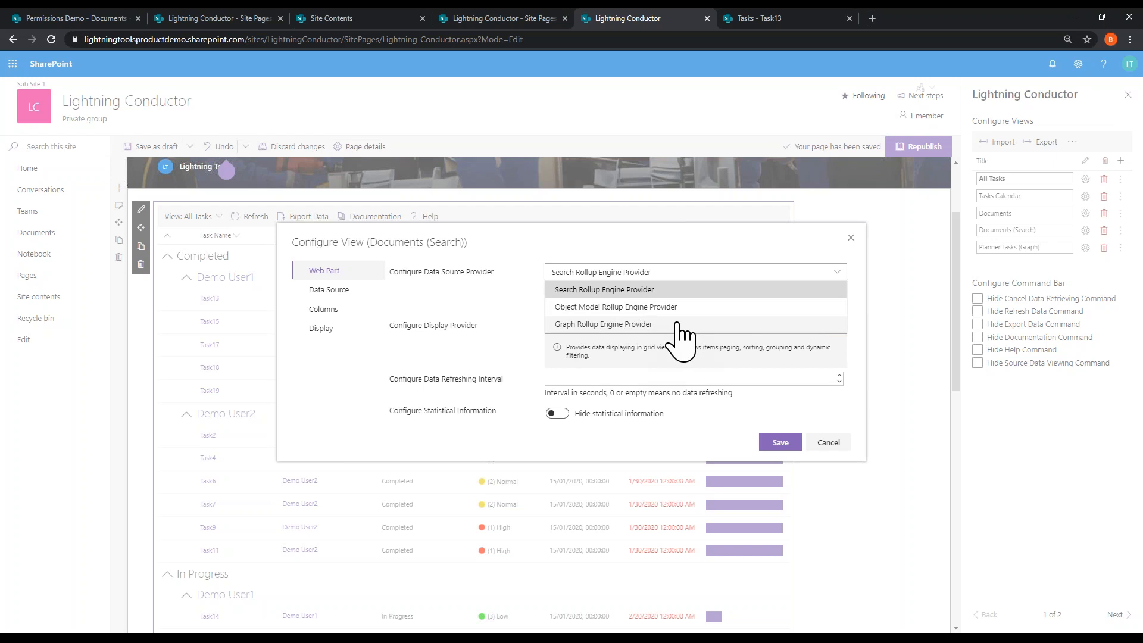
pyautogui.click(636, 289)
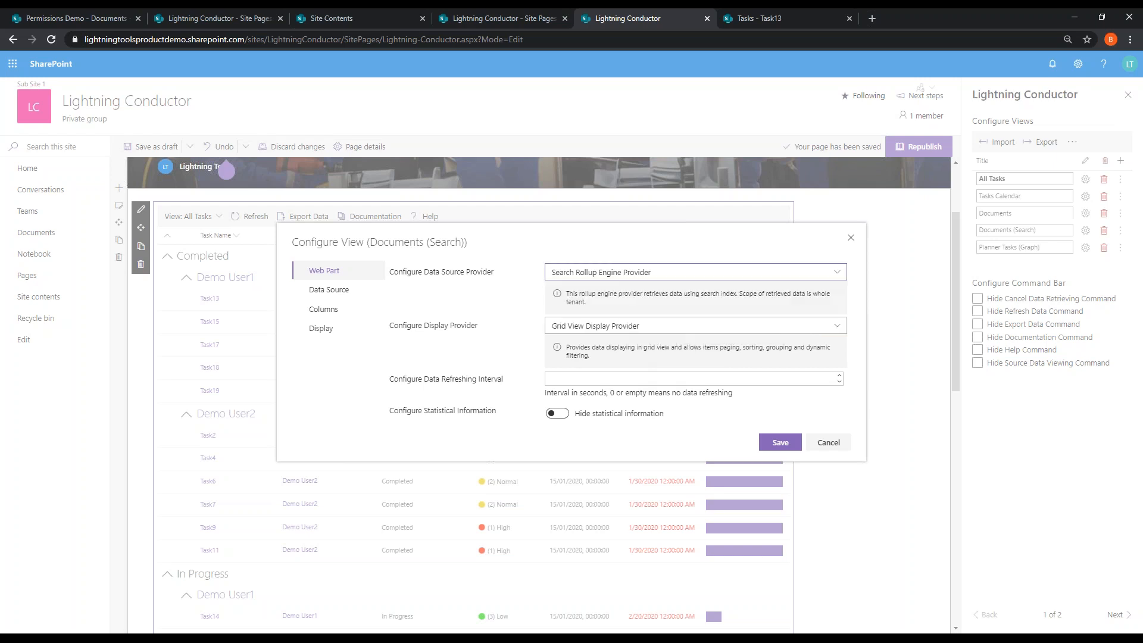
pyautogui.click(577, 328)
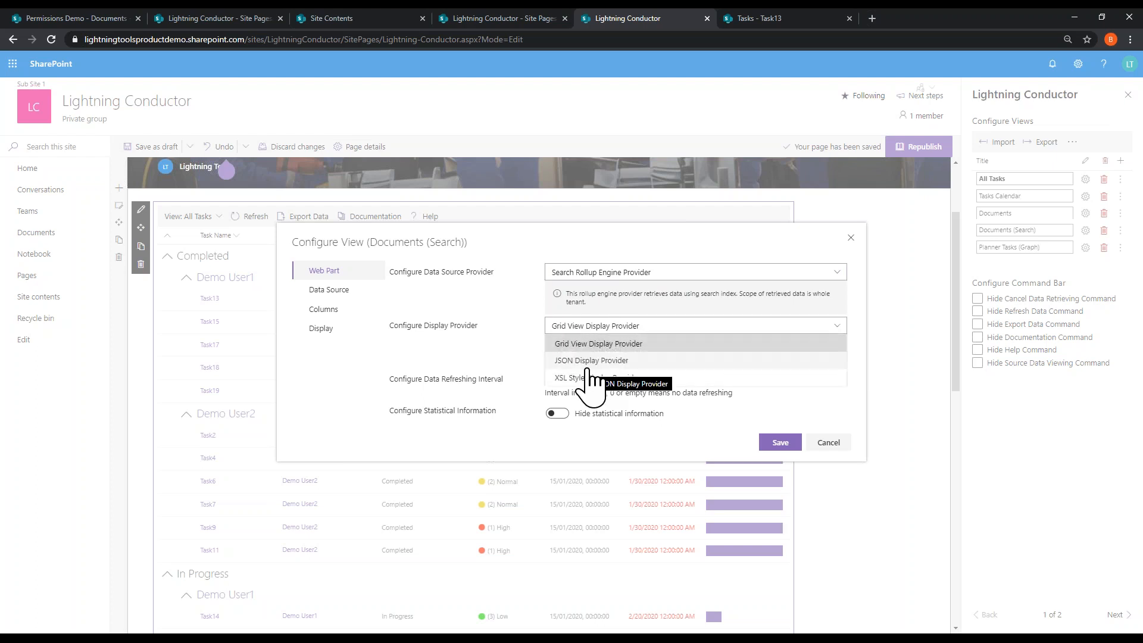
pyautogui.click(662, 343)
# Step: Set the Documents (Search) view's data source to the Items matching a content type result source
pyautogui.click(327, 290)
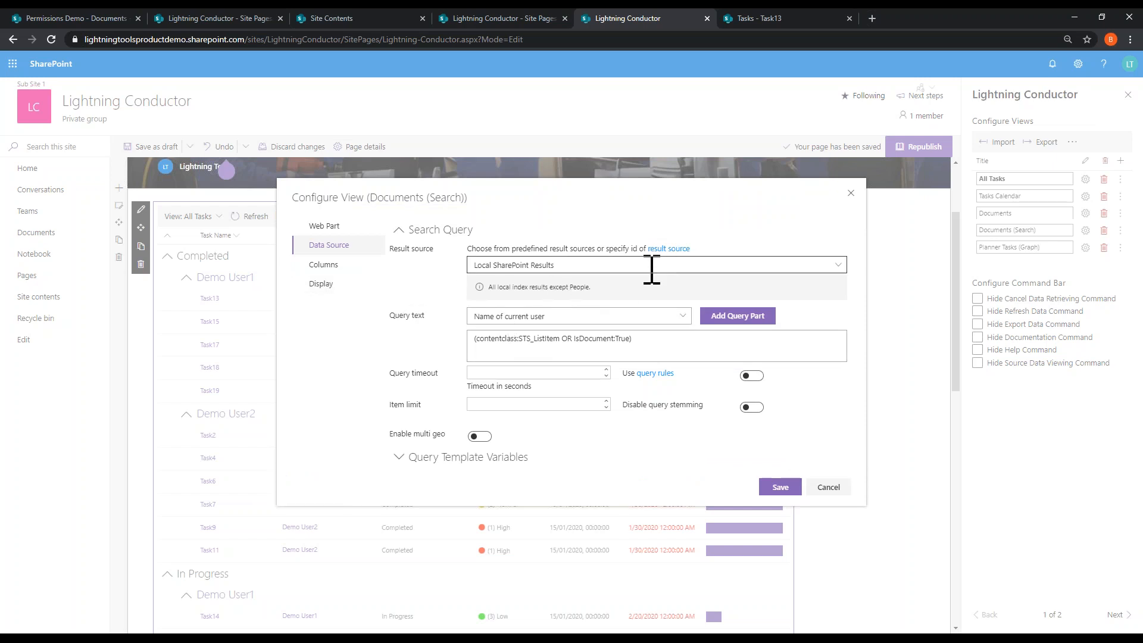
pyautogui.click(684, 316)
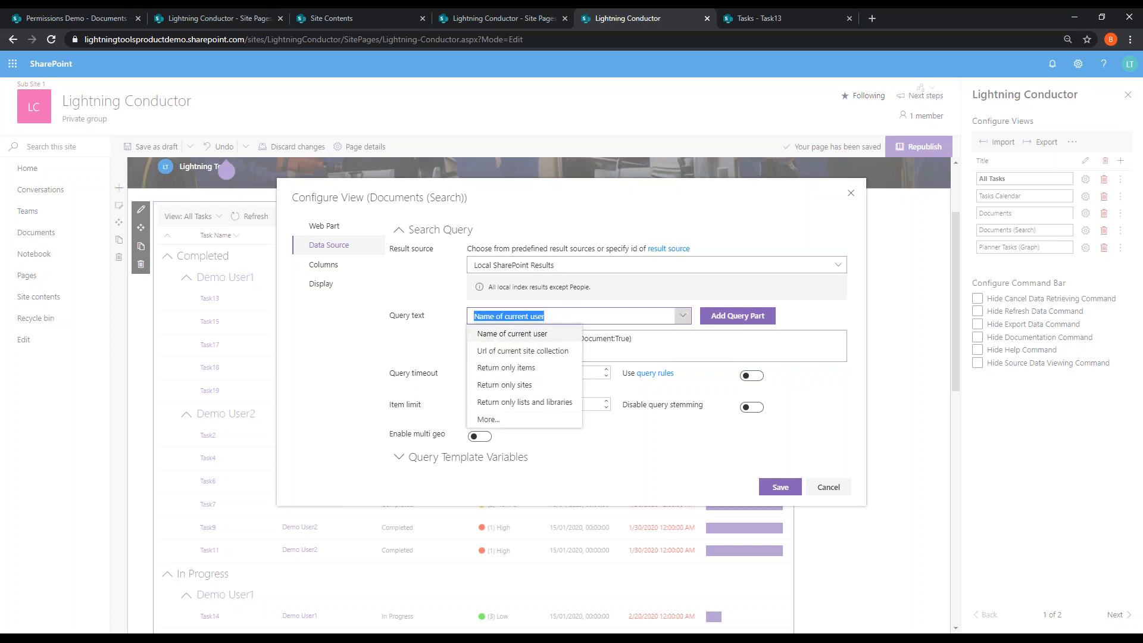
pyautogui.click(683, 316)
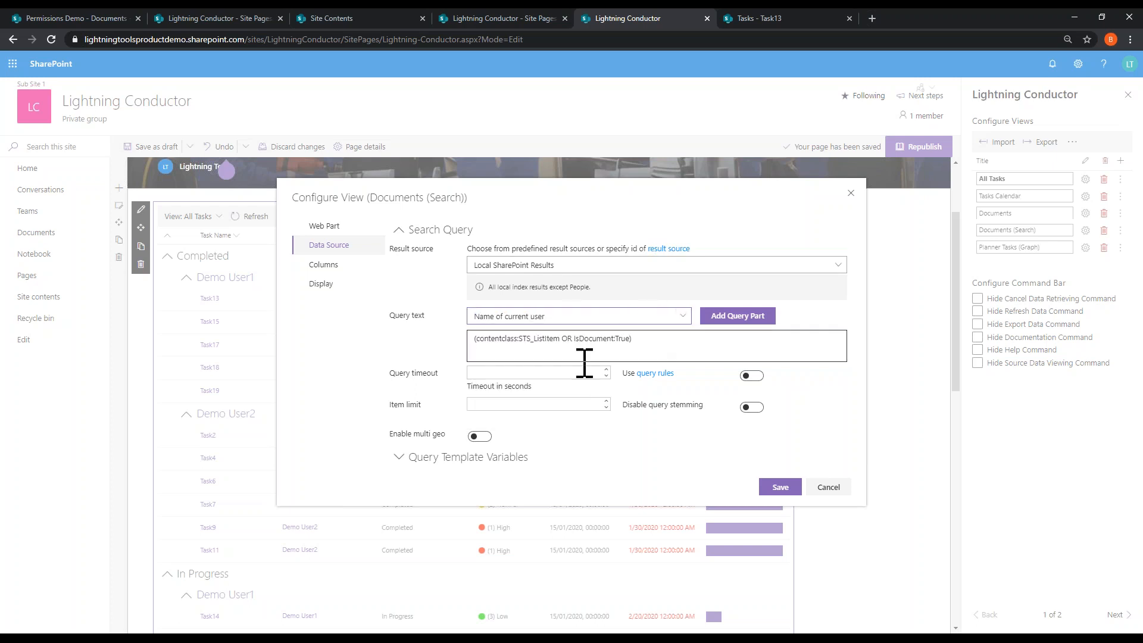
pyautogui.click(838, 265)
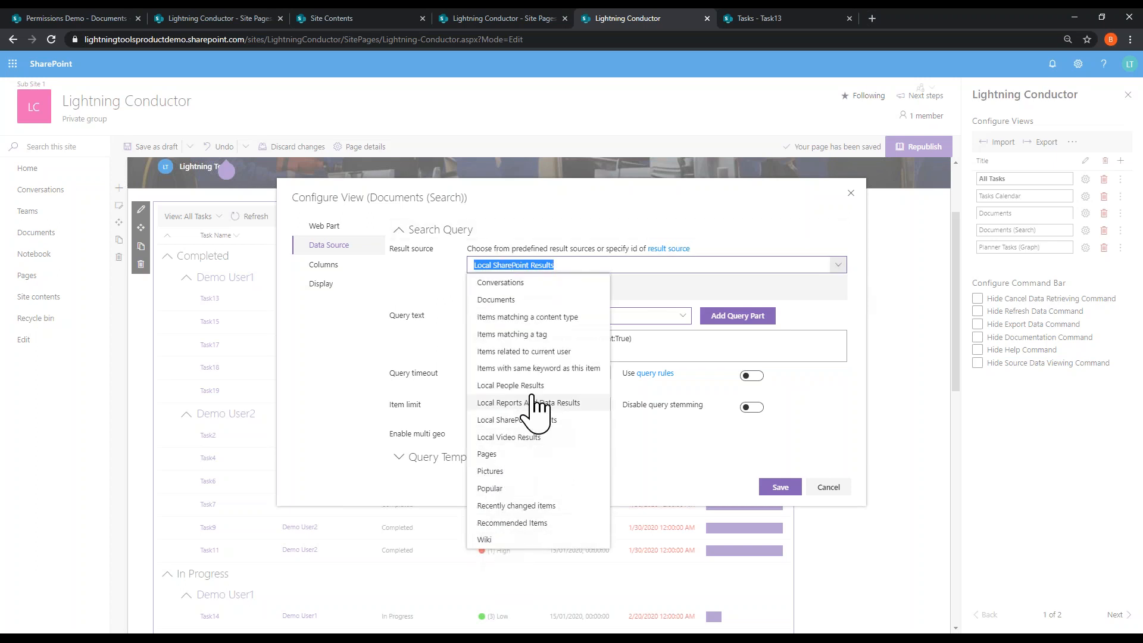
pyautogui.click(532, 317)
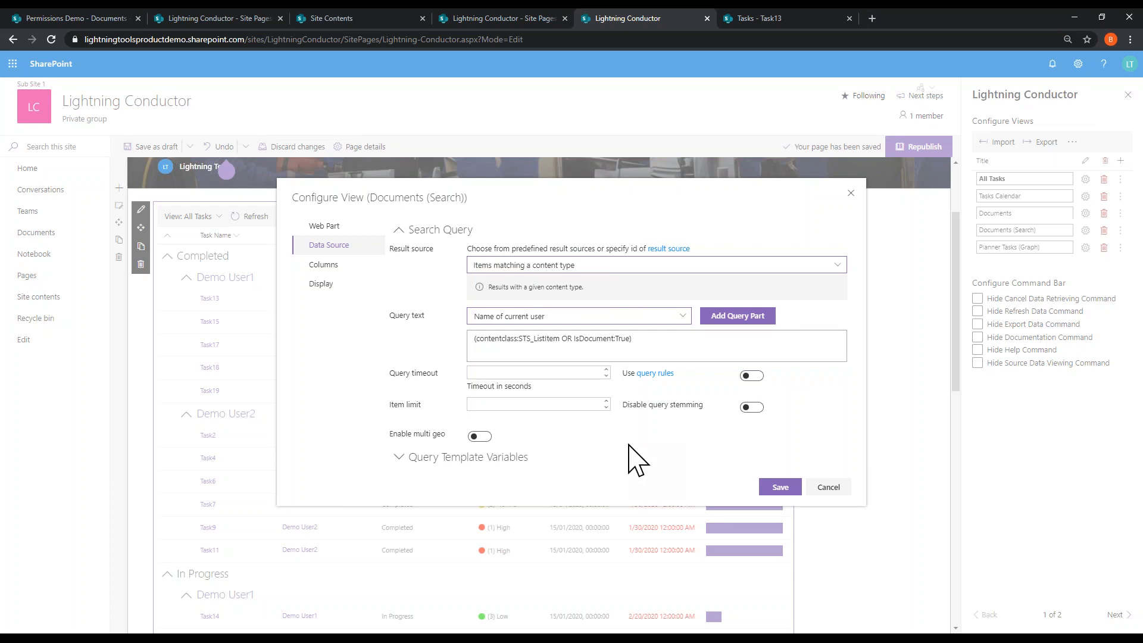
# Step: Set the ContentTypeId query template variable to the Document content type
pyautogui.click(399, 457)
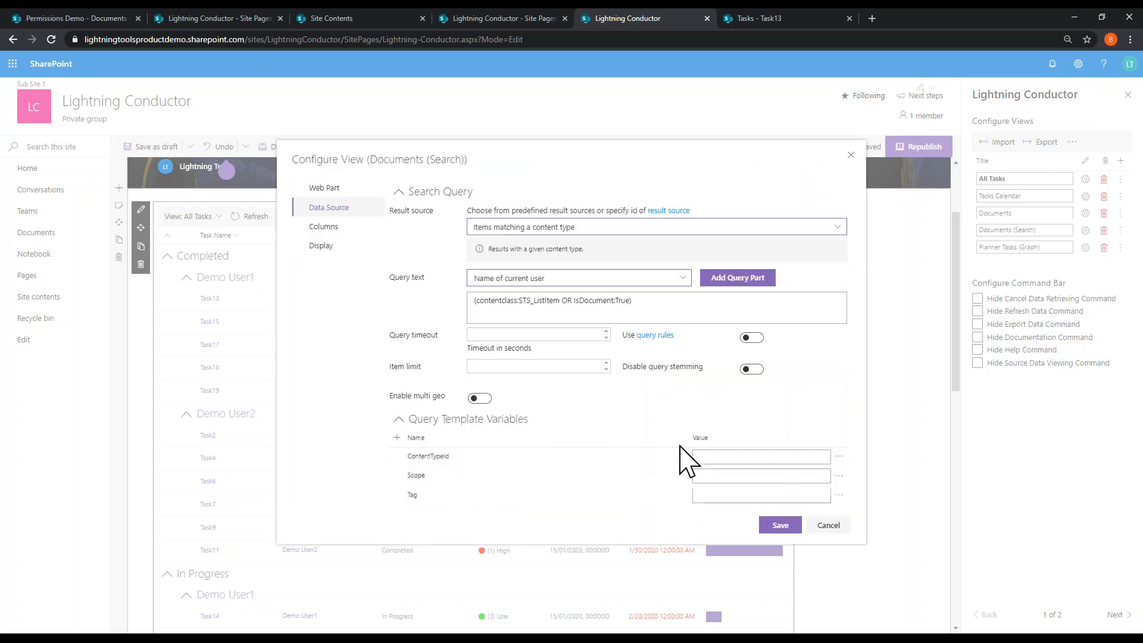
pyautogui.click(840, 456)
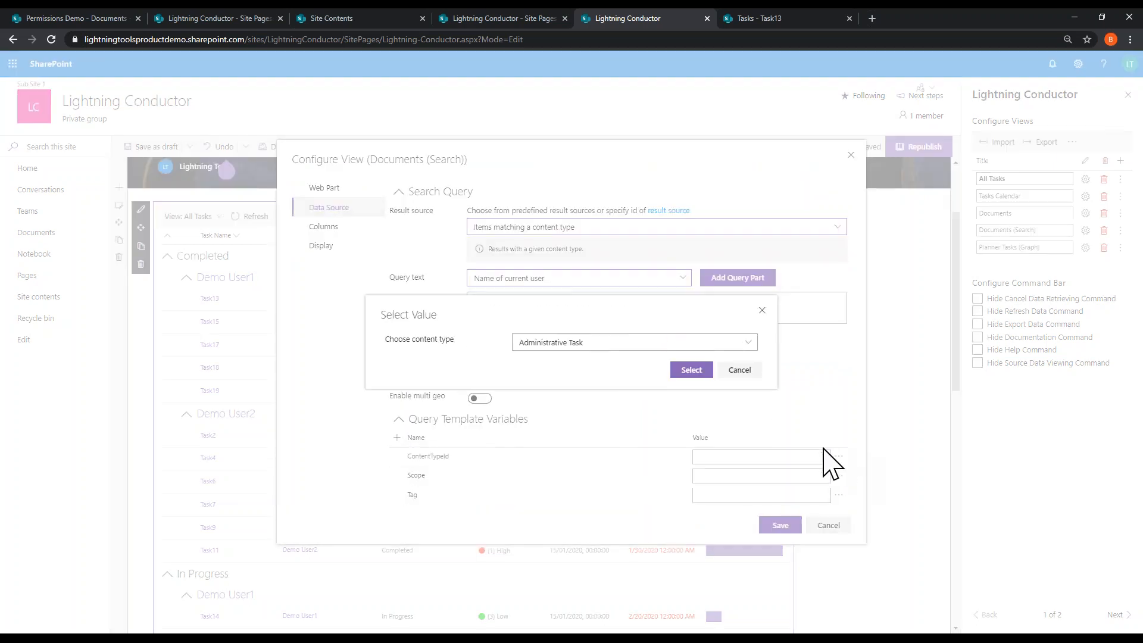
pyautogui.click(711, 346)
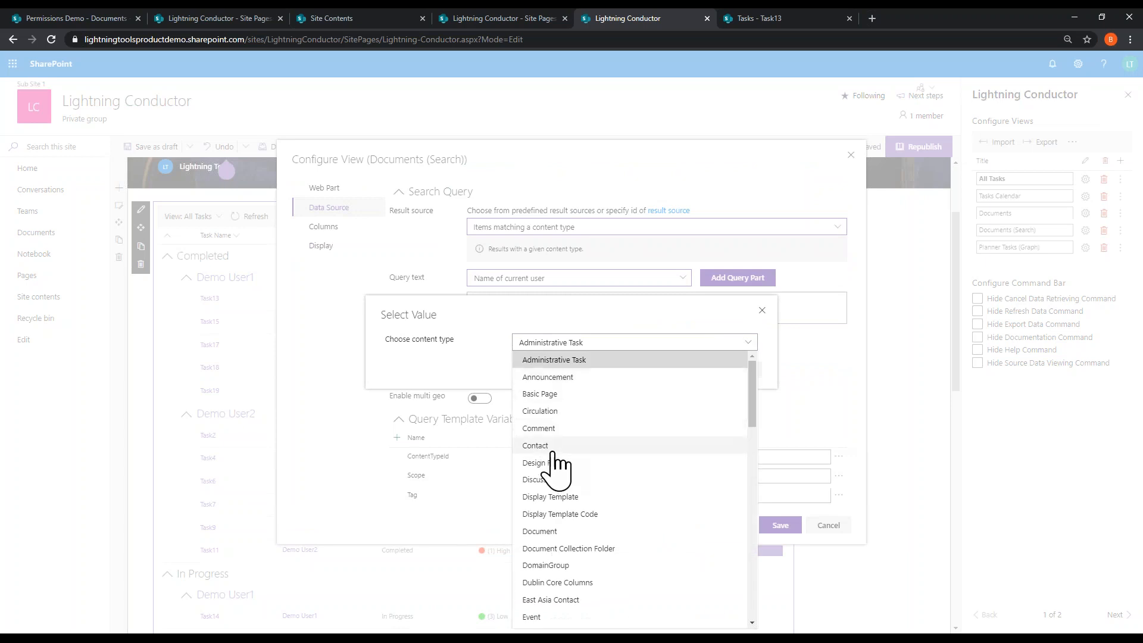
pyautogui.click(556, 532)
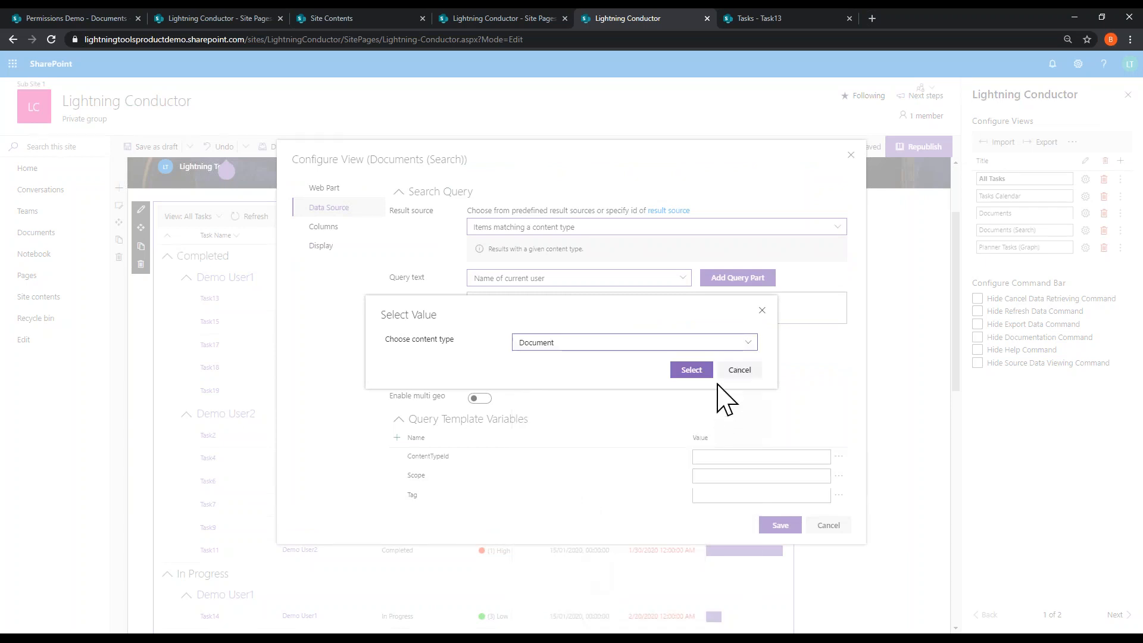
pyautogui.click(691, 370)
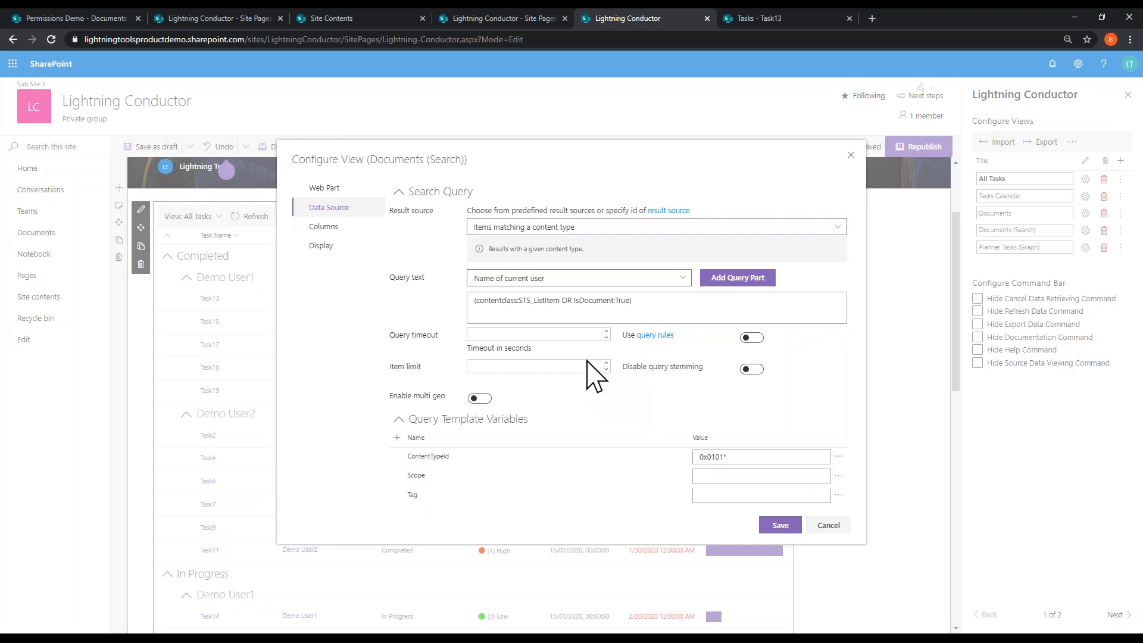
# Step: Include the Author and Title columns in the view and reorder them so Title comes before Author
pyautogui.click(323, 226)
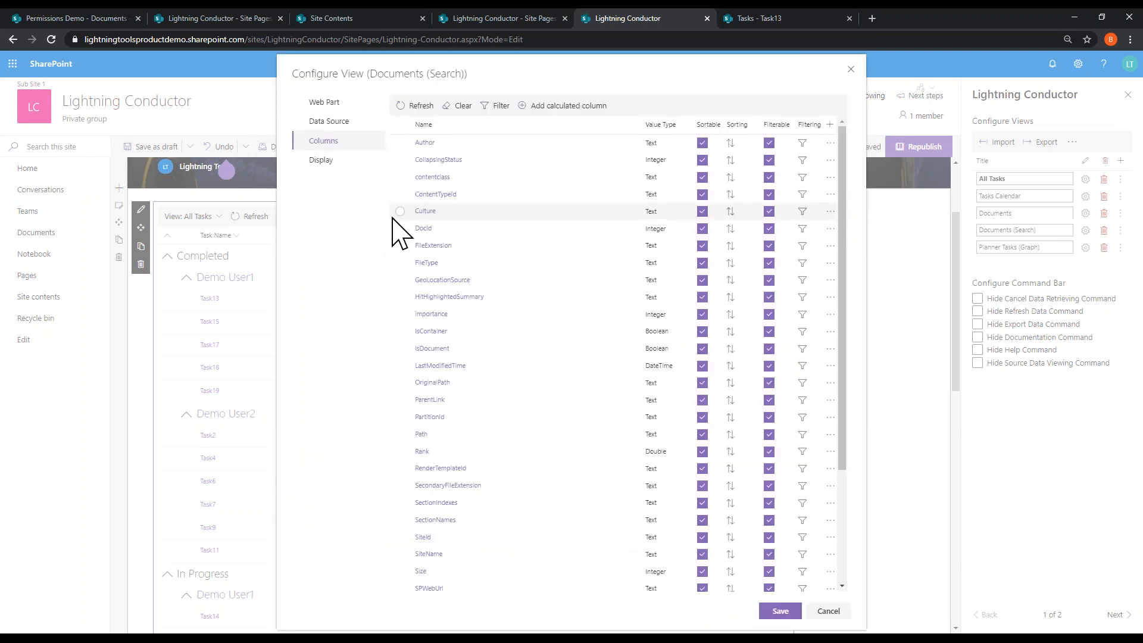
pyautogui.click(400, 146)
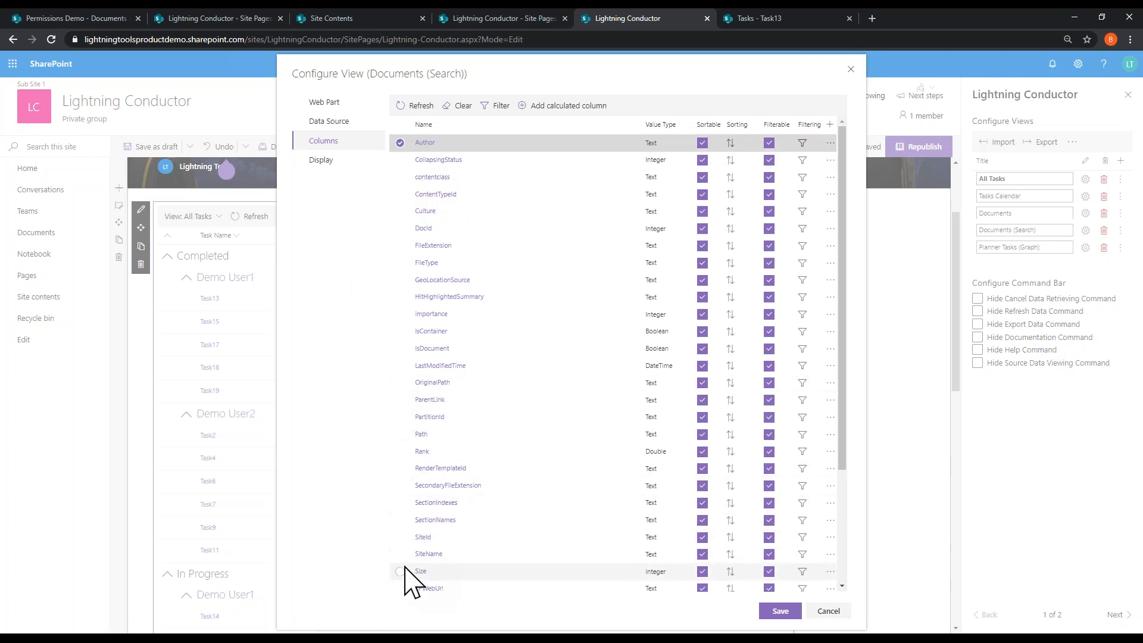
pyautogui.scroll(-3, 411, 471)
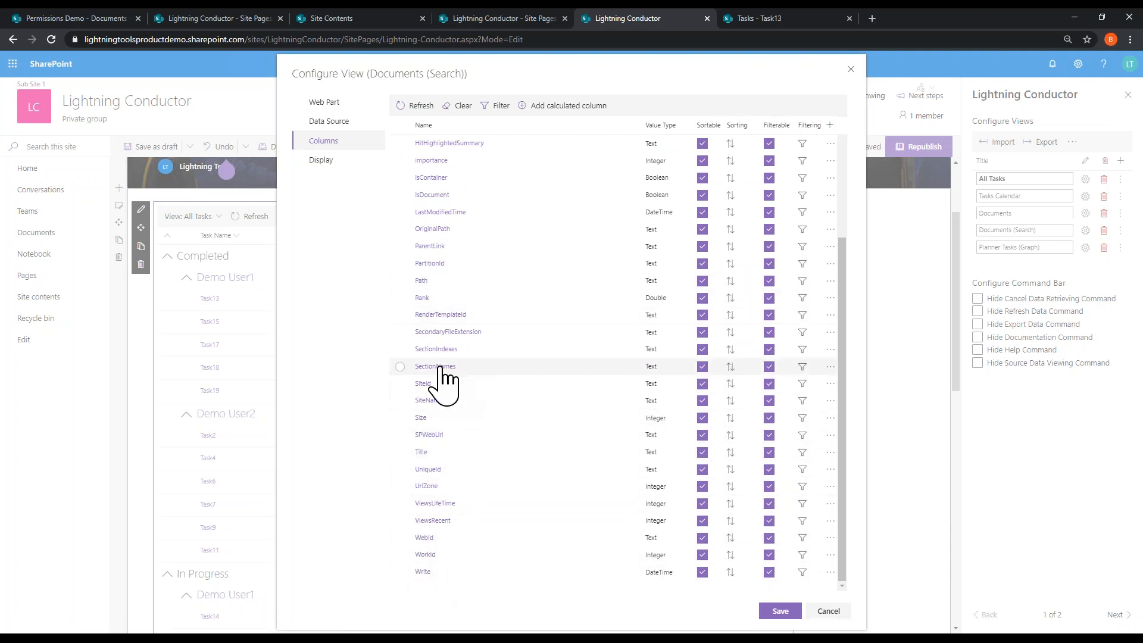
pyautogui.scroll(1, 440, 381)
pyautogui.scroll(8, 444, 384)
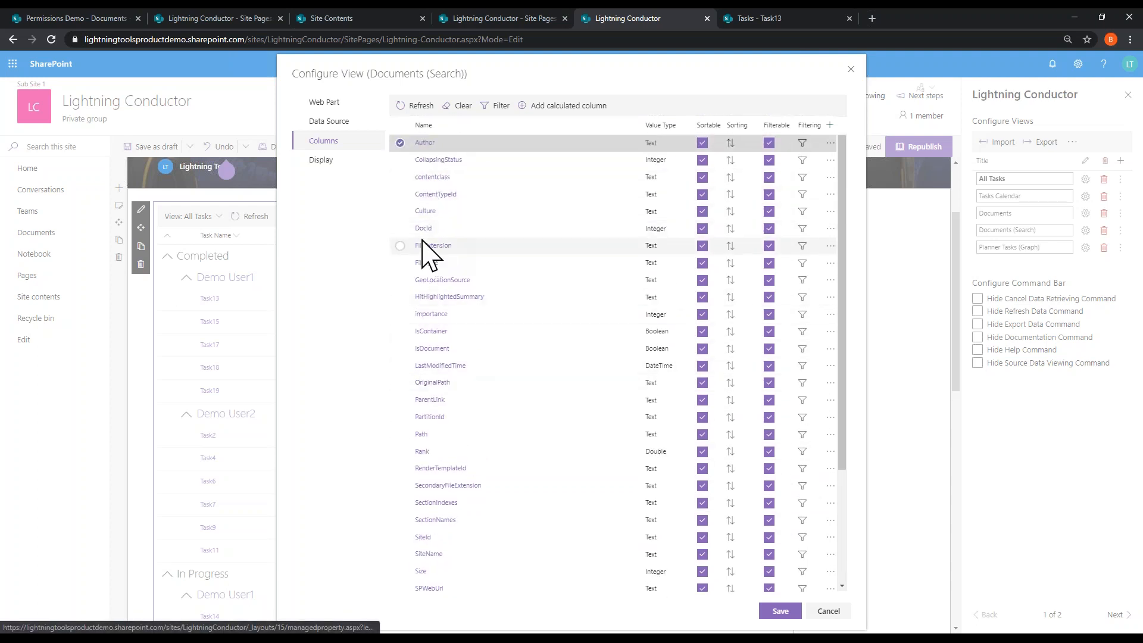
pyautogui.scroll(-1, 422, 345)
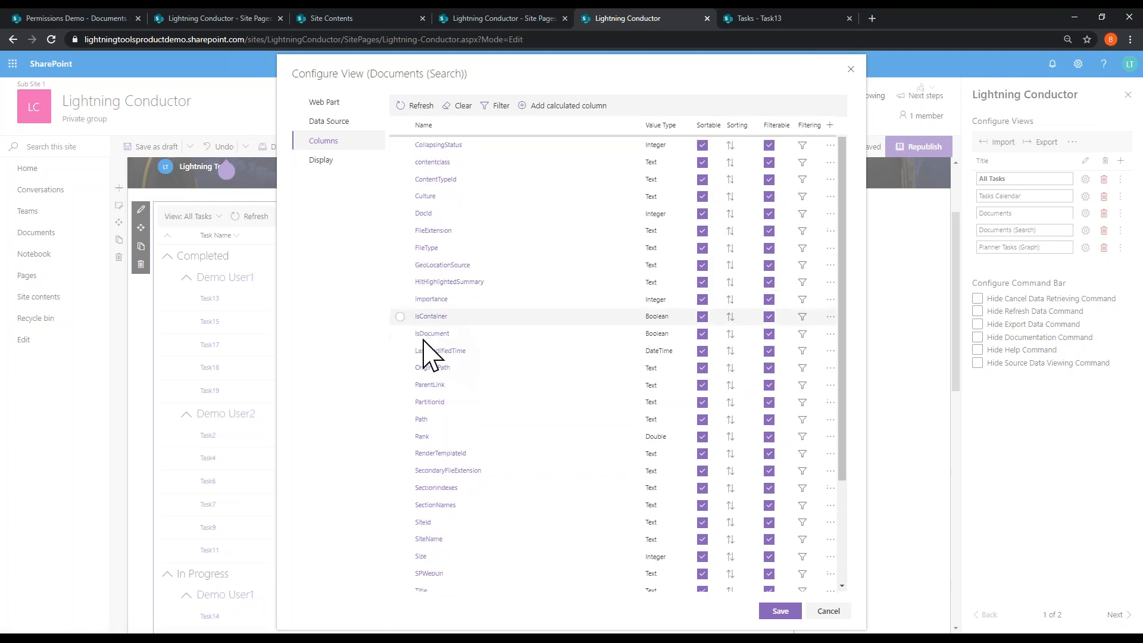
pyautogui.scroll(-2, 423, 342)
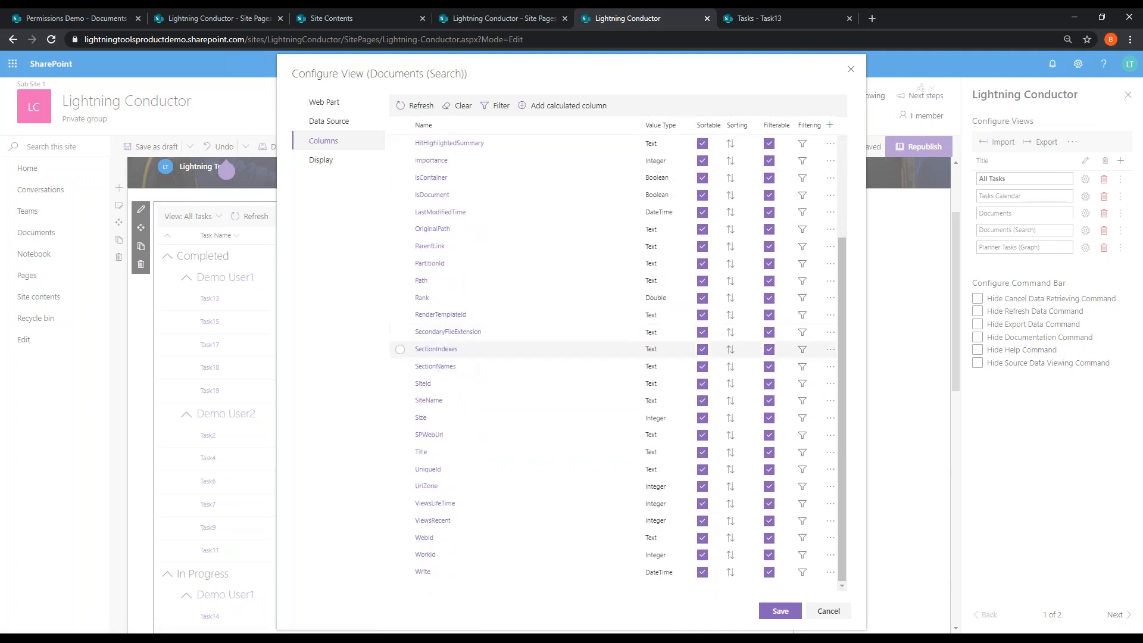
pyautogui.moveTo(398, 456)
pyautogui.mouseDown()
pyautogui.moveTo(417, 464)
pyautogui.moveTo(424, 167)
pyautogui.mouseUp()
pyautogui.scroll(3, 448, 286)
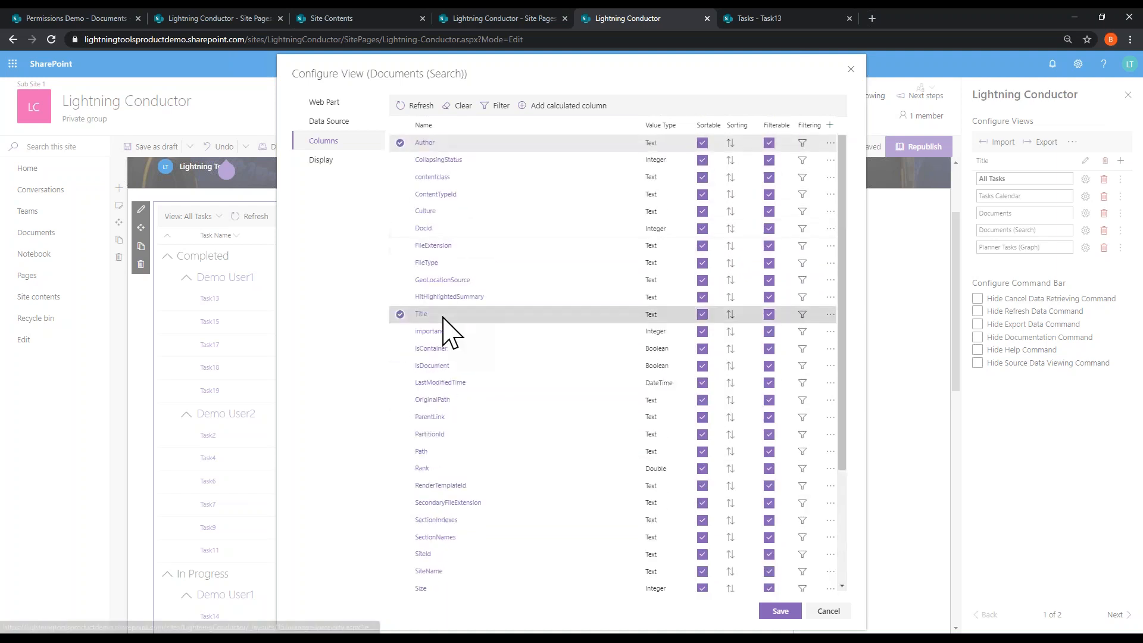
pyautogui.moveTo(444, 147); pyautogui.dragTo(424, 342)
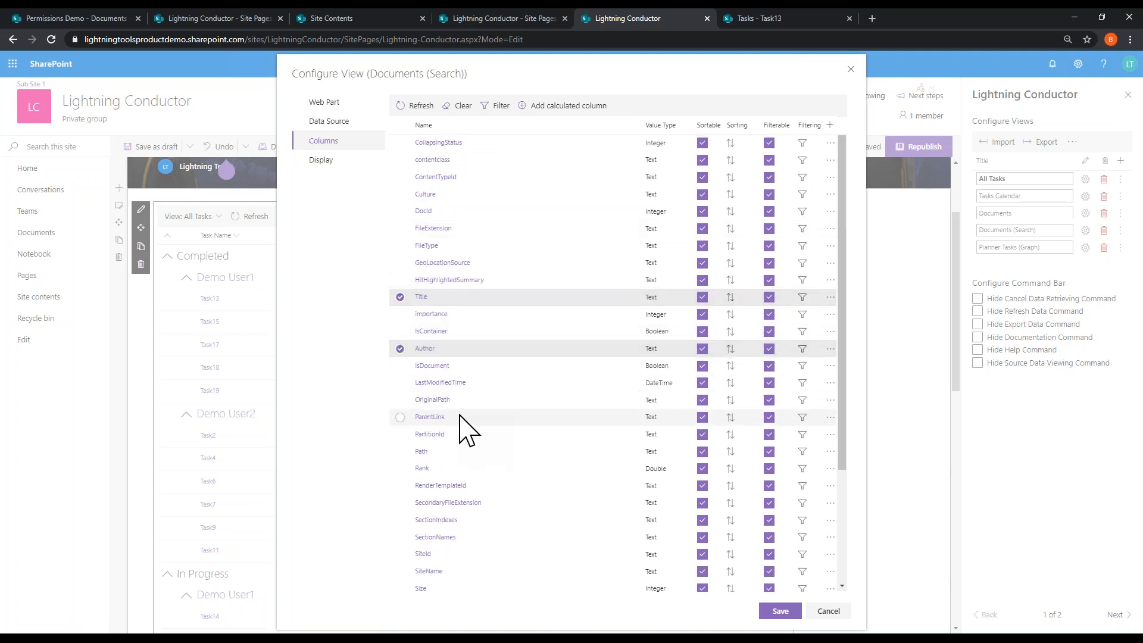
# Step: Add the Size column to the view's selected columns
pyautogui.scroll(-3, 462, 428)
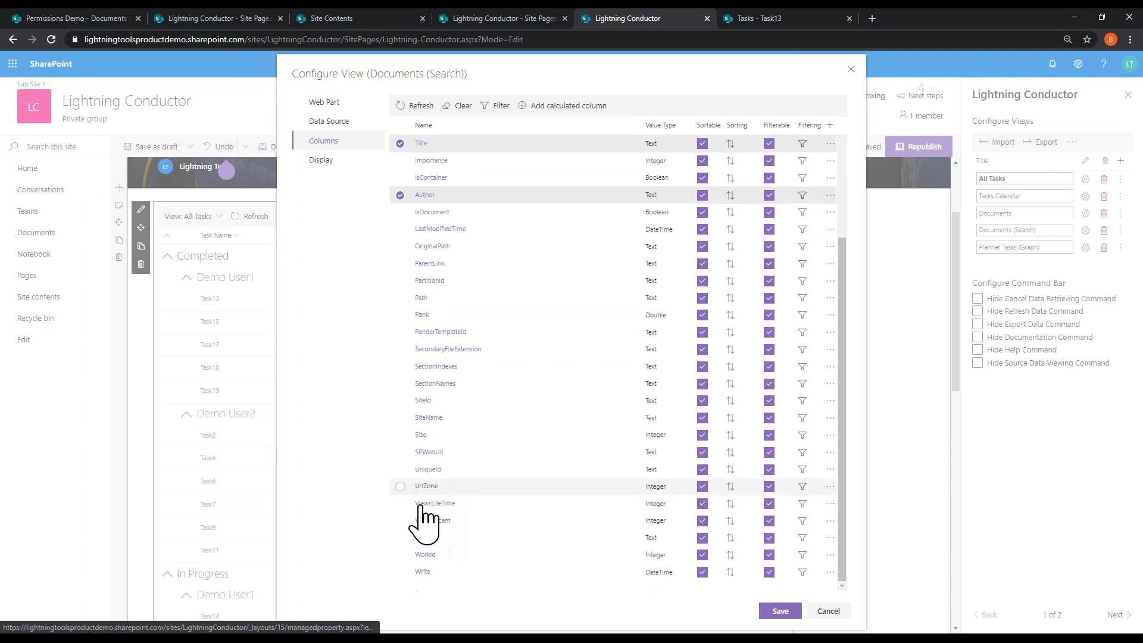
pyautogui.click(400, 436)
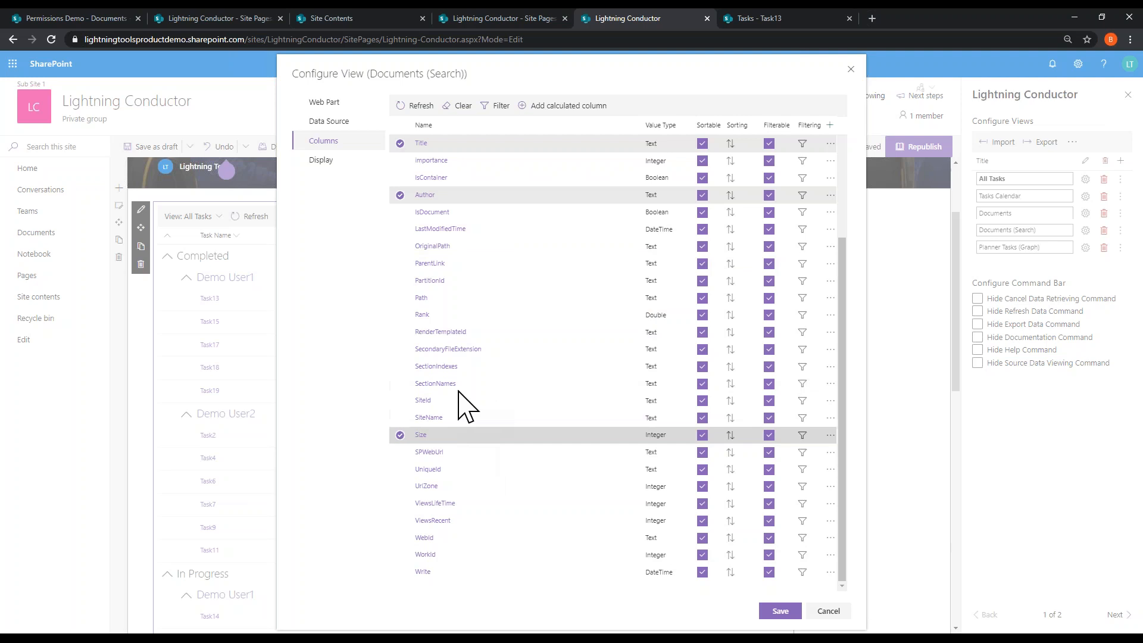
pyautogui.scroll(3, 651, 358)
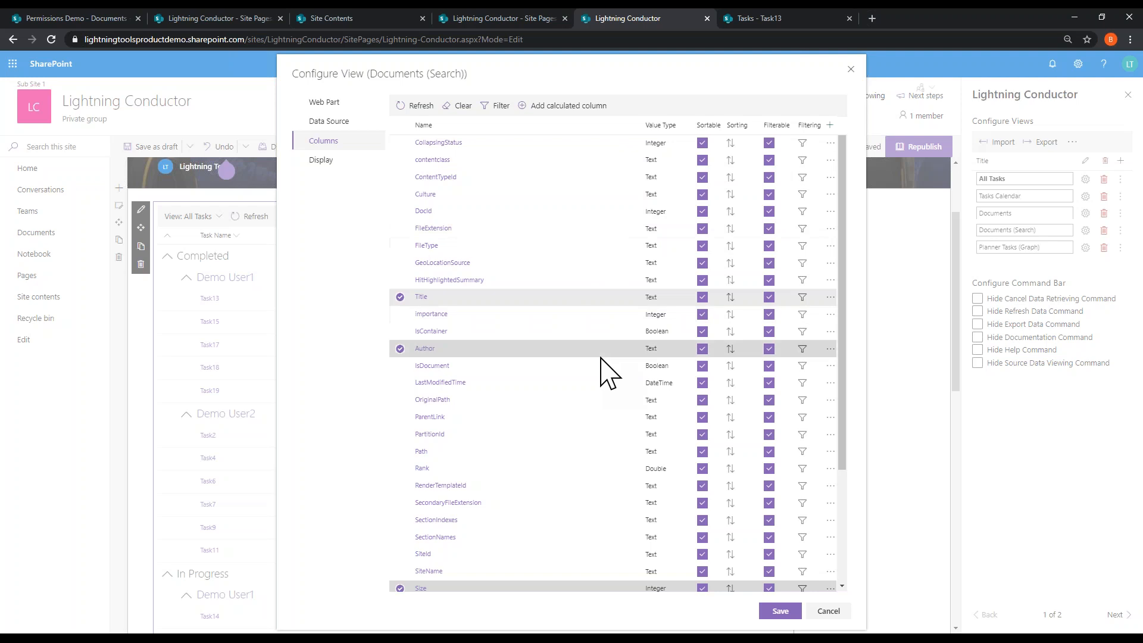
# Step: Set the display format to No Extension for Title and KB for Size, and enable the sticky header
pyautogui.click(316, 161)
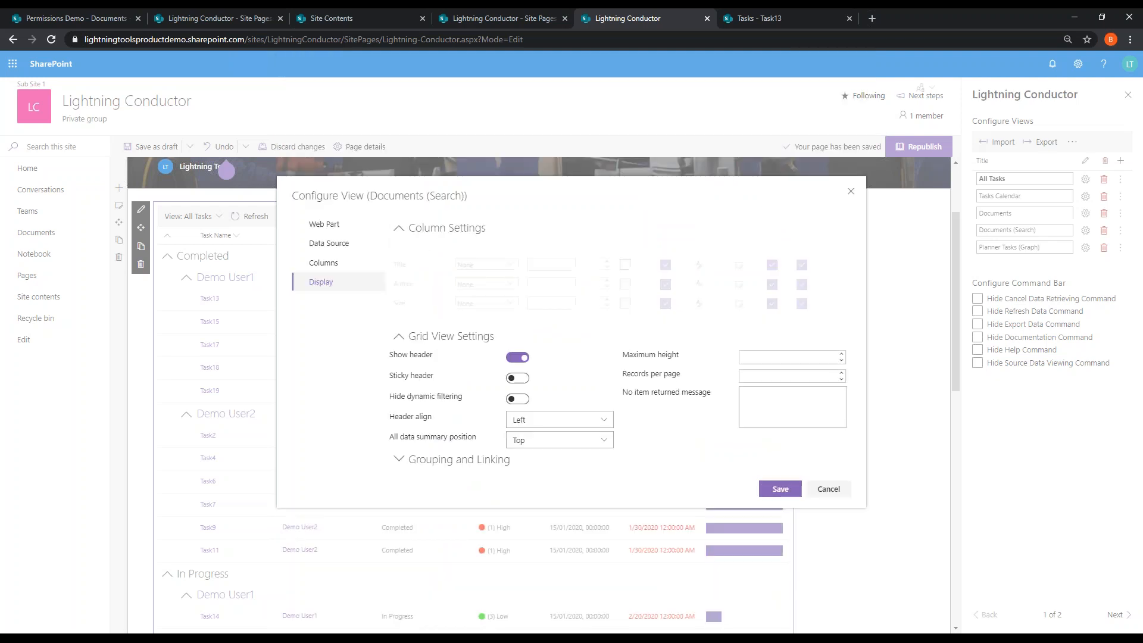
pyautogui.click(494, 264)
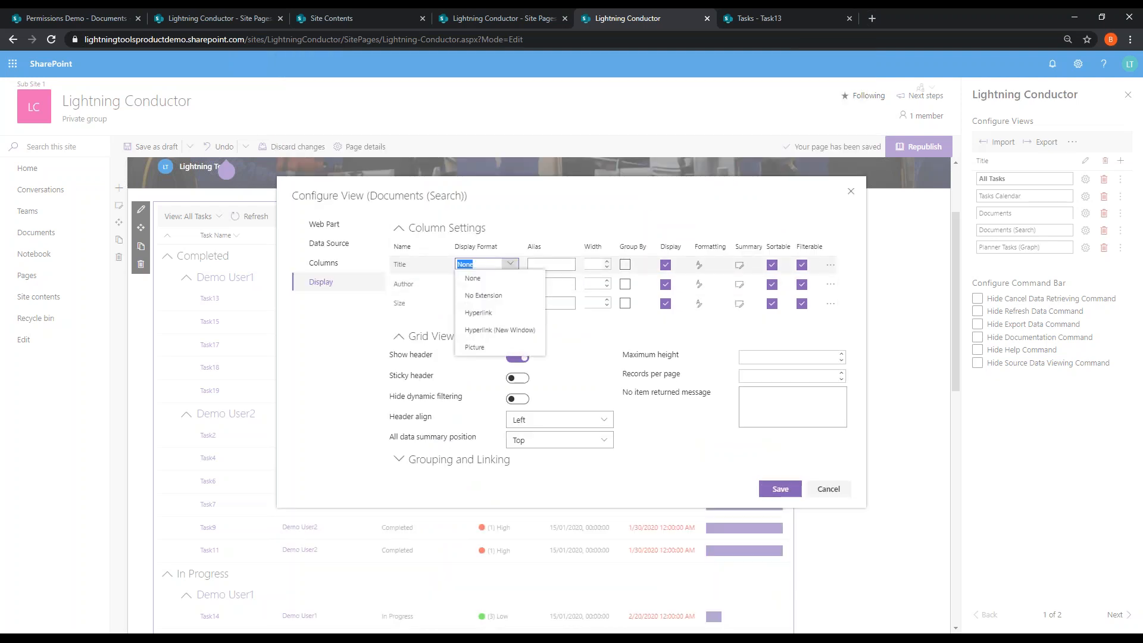
pyautogui.click(487, 297)
pyautogui.click(505, 286)
pyautogui.click(508, 299)
pyautogui.click(503, 303)
pyautogui.click(469, 335)
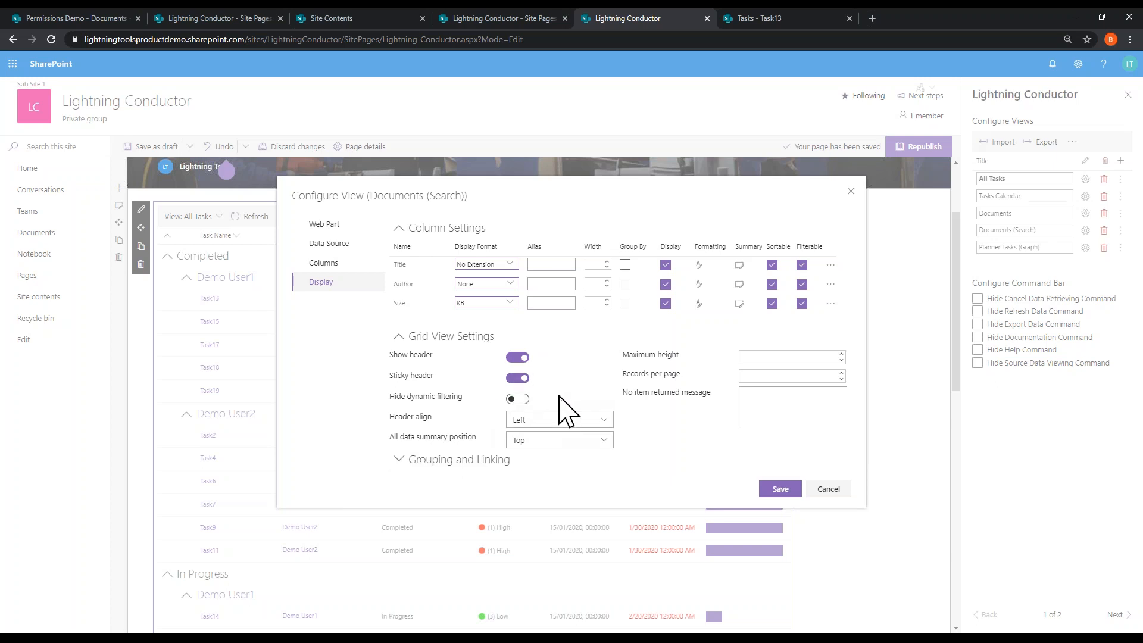
# Step: Set the grid to 100 records per page, expand the Grouping and Linking settings, and save the view configuration
pyautogui.click(519, 399)
pyautogui.write('100')
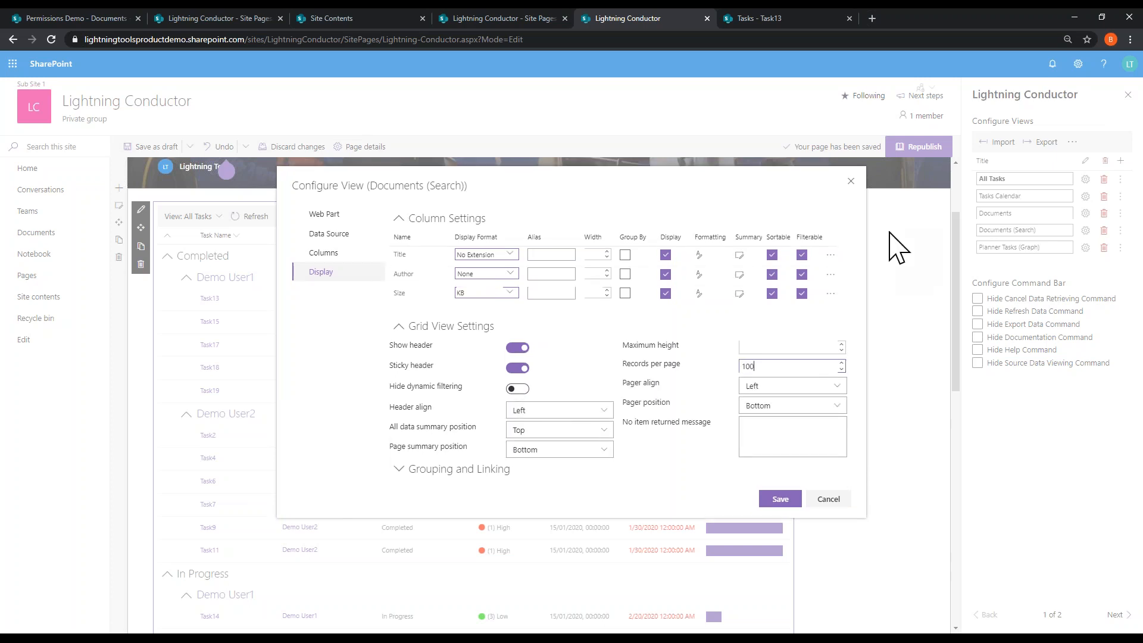
pyautogui.click(643, 468)
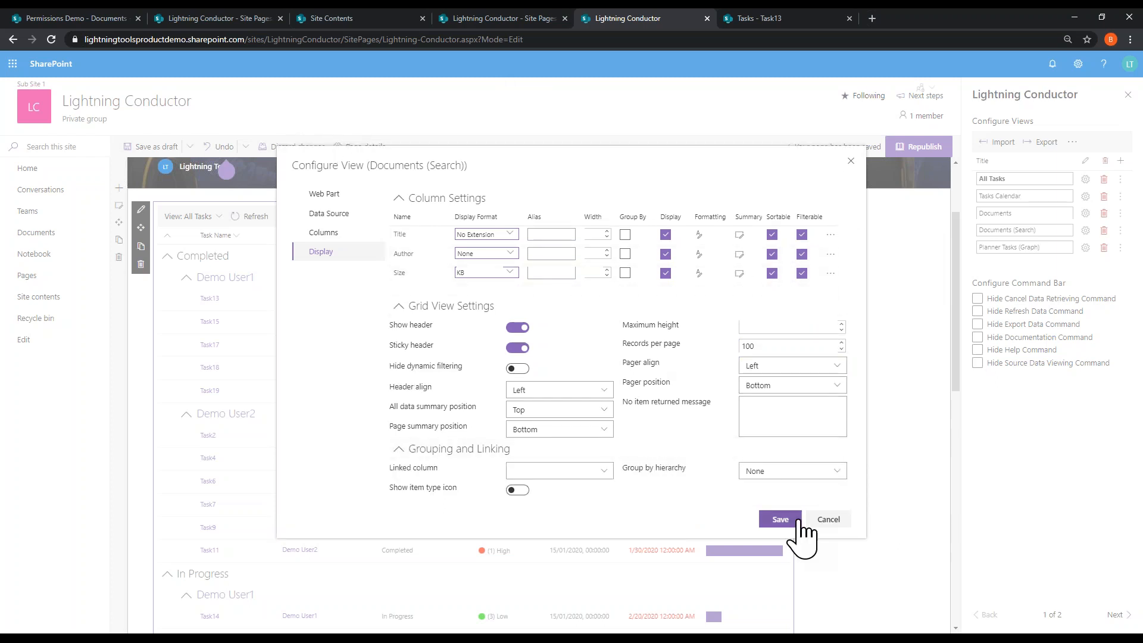
pyautogui.click(780, 519)
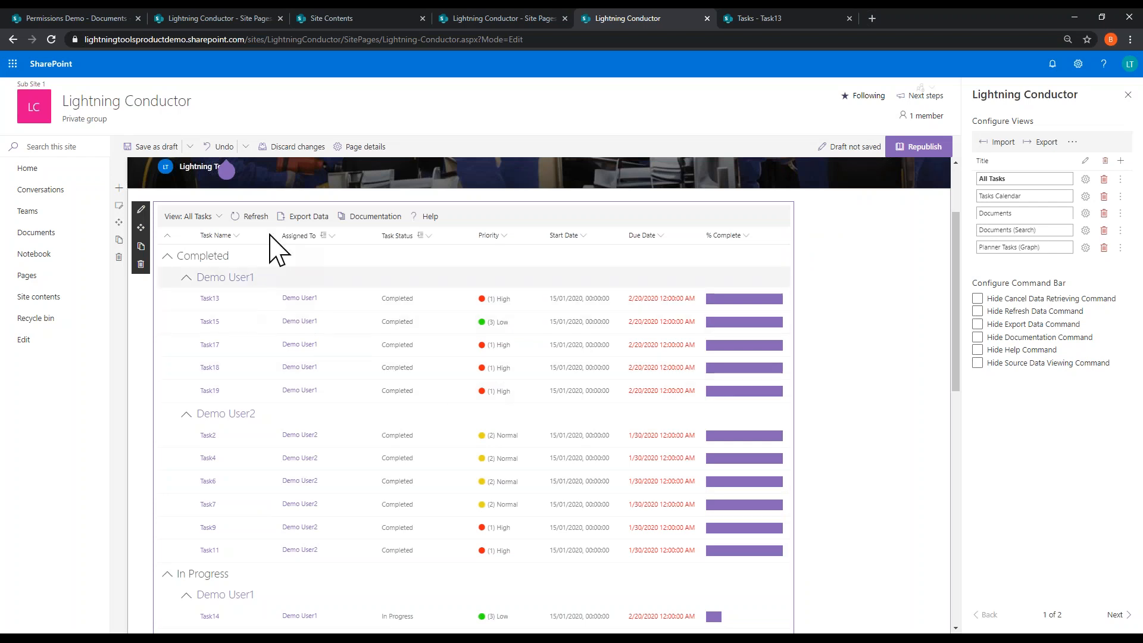
# Step: Display the Documents (Search) view, look through its rolled-up documents, and check the paging by going to page 5
pyautogui.click(219, 218)
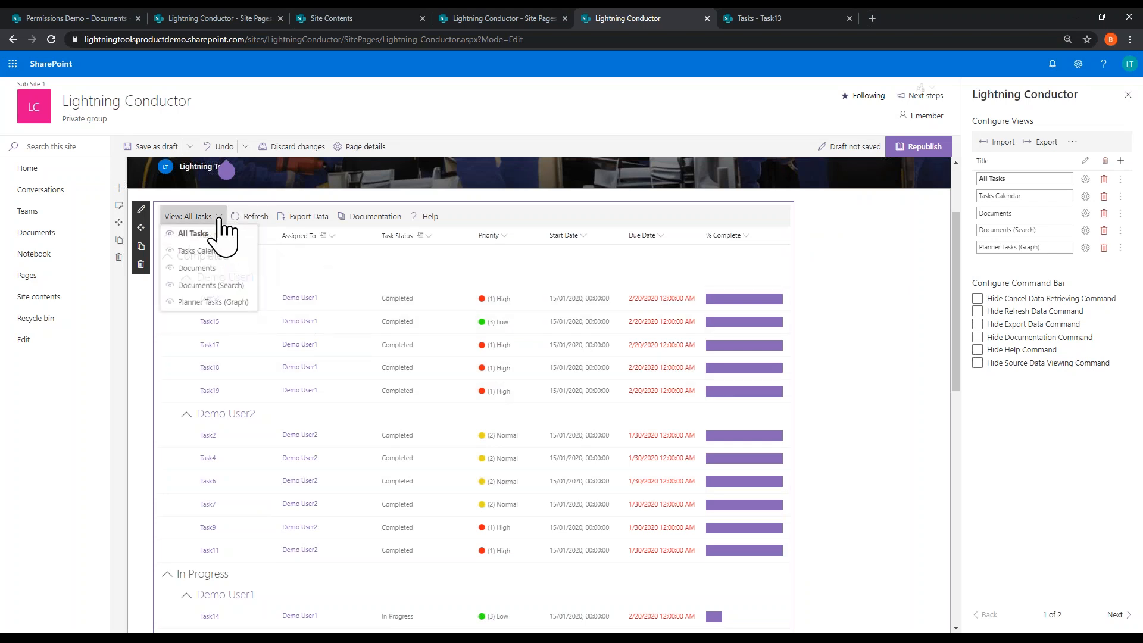
pyautogui.click(235, 289)
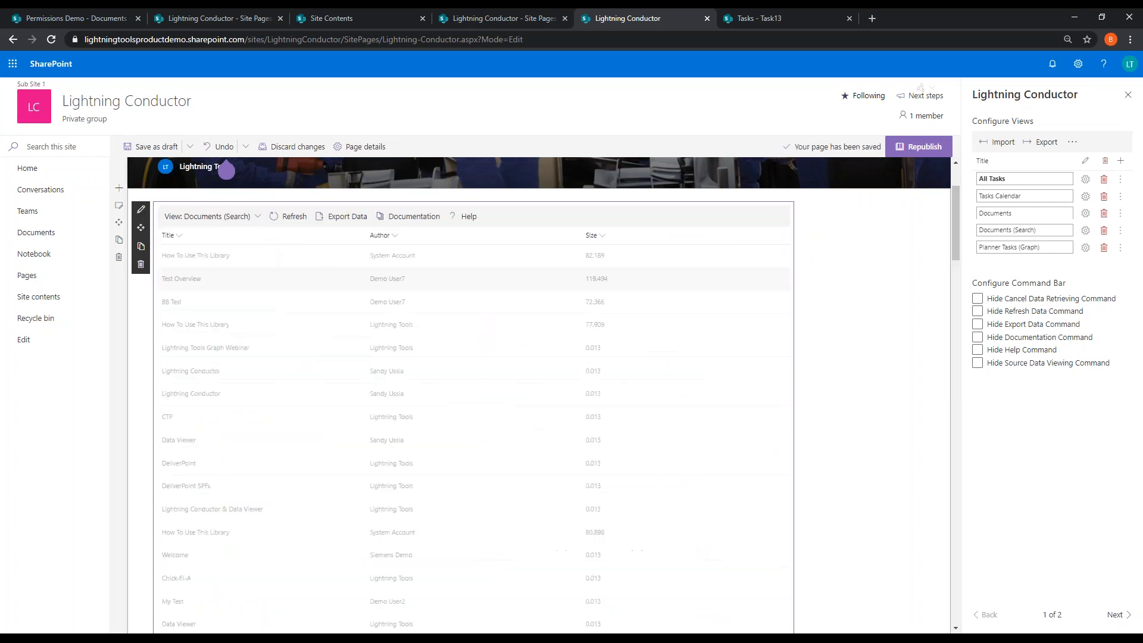
pyautogui.scroll(-5, 358, 485)
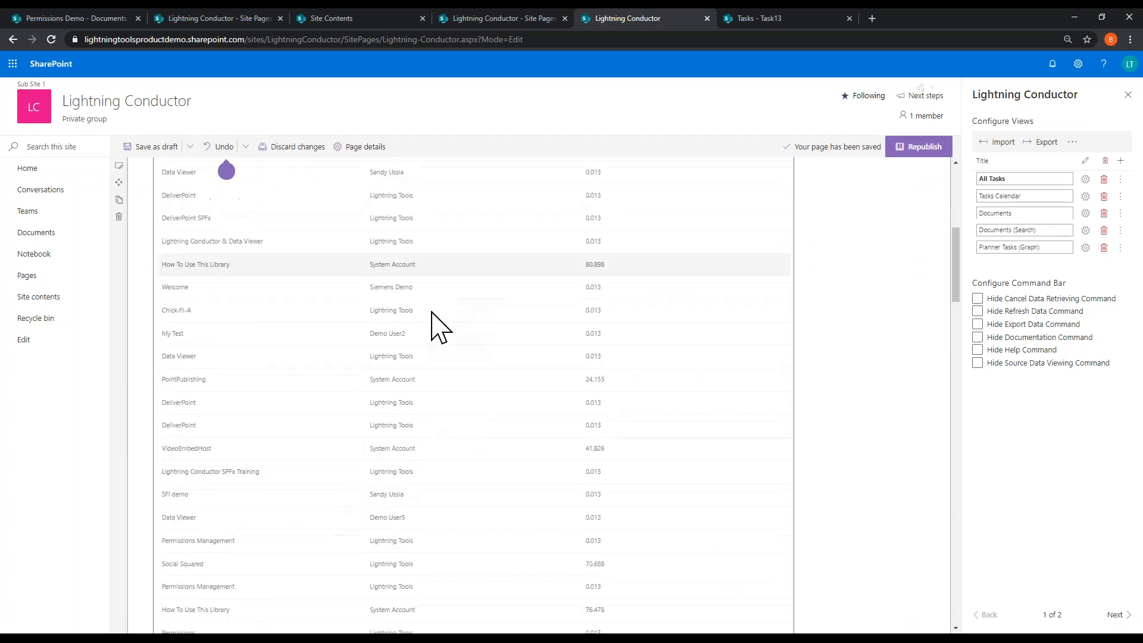
pyautogui.scroll(6, 494, 571)
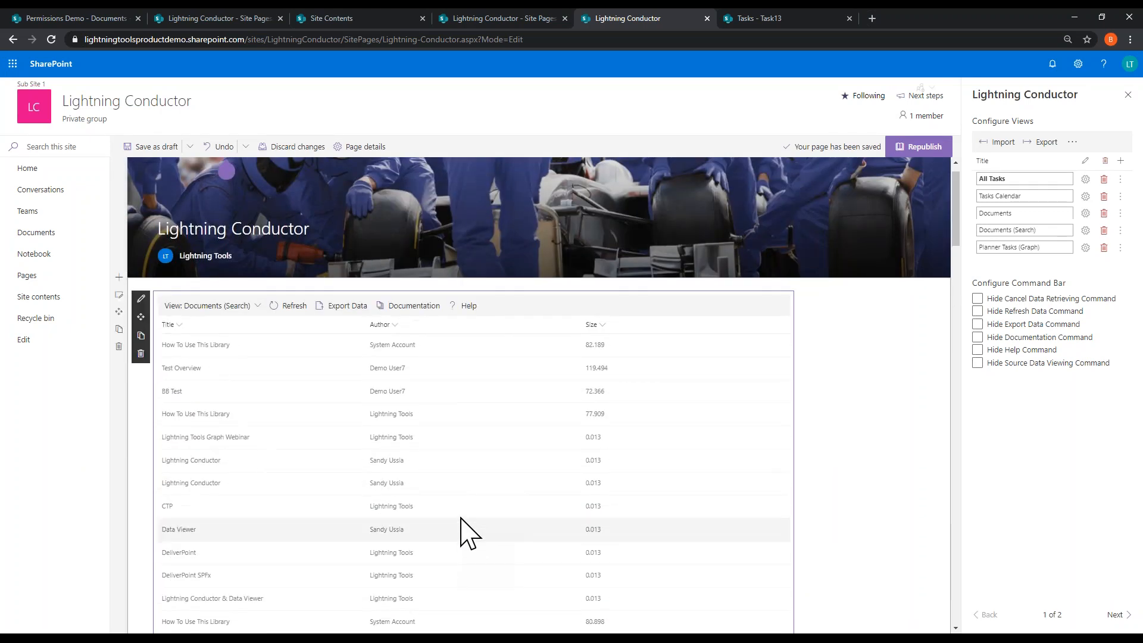
pyautogui.scroll(-10, 394, 327)
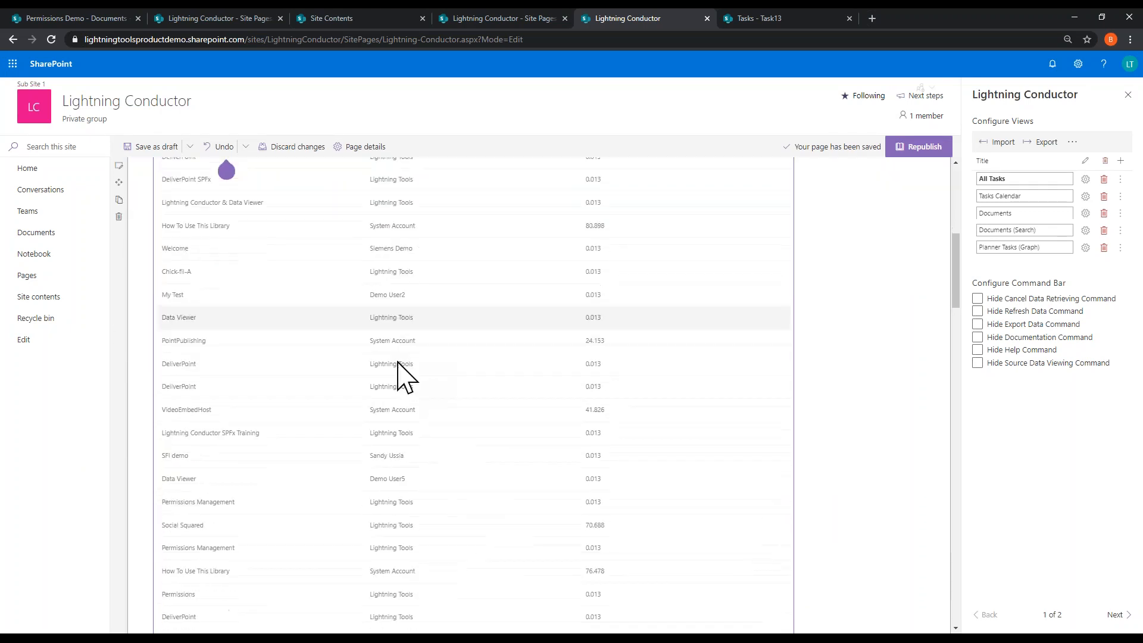
pyautogui.scroll(-10, 393, 363)
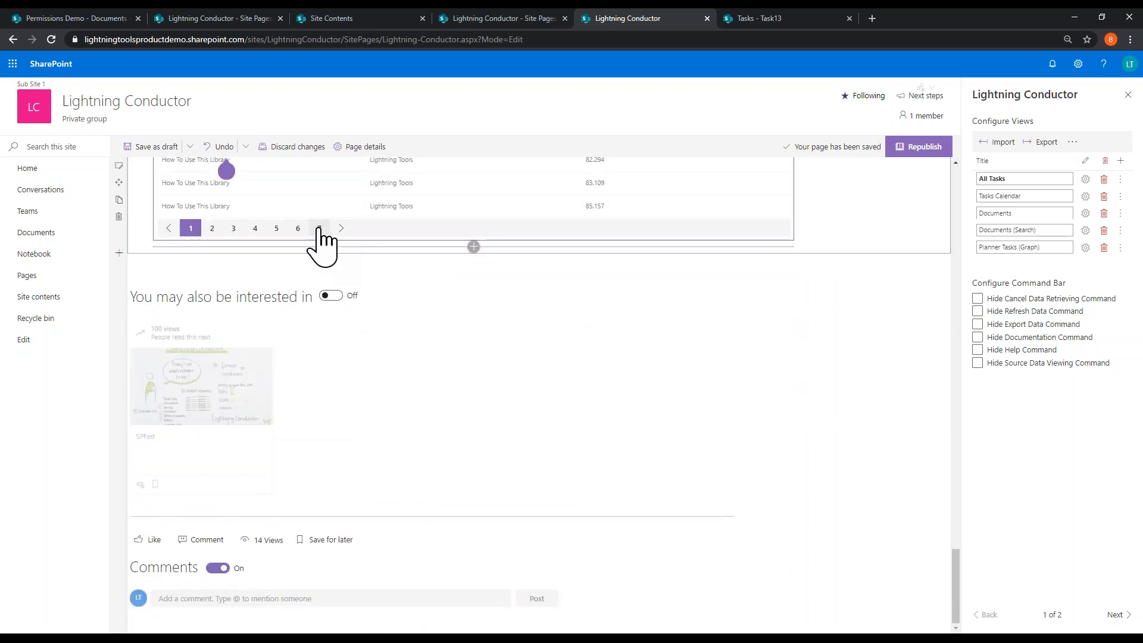
pyautogui.click(276, 229)
pyautogui.scroll(15, 516, 338)
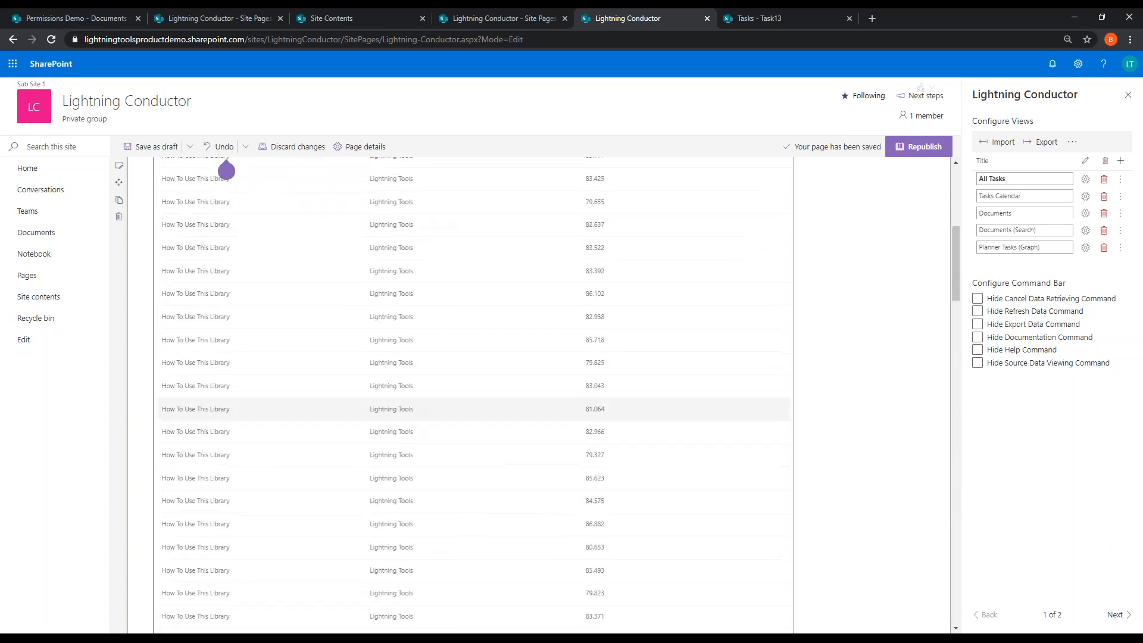
pyautogui.scroll(6, 403, 388)
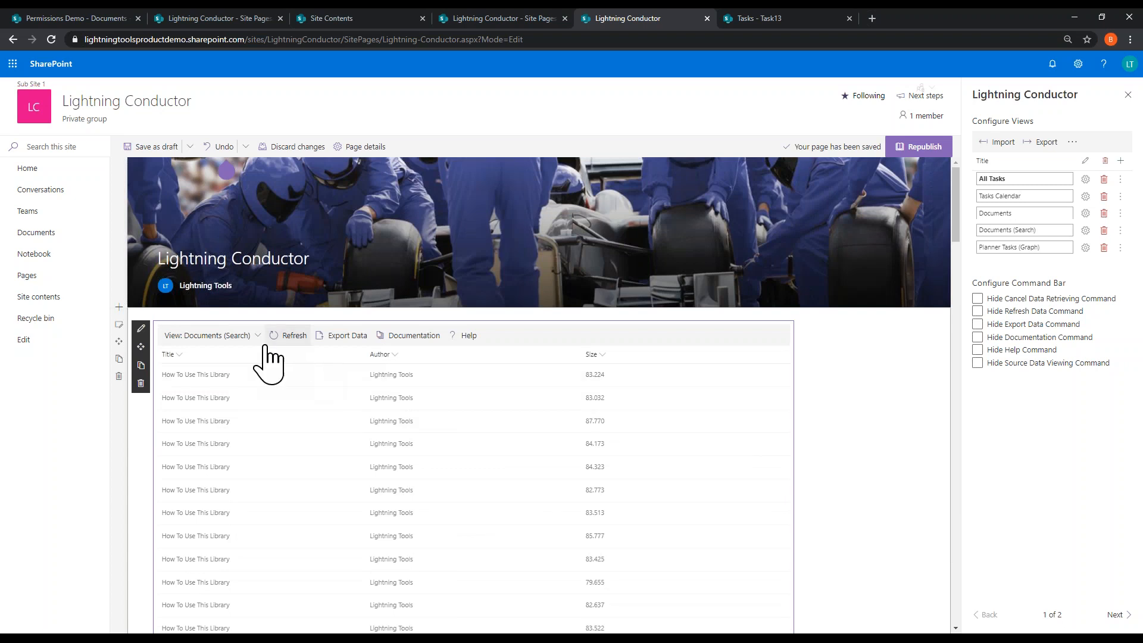
# Step: Configure the Planner Tasks (Graph) view to roll up Users, refined to All Users, from Microsoft Graph in a grid, and save it
pyautogui.click(1086, 247)
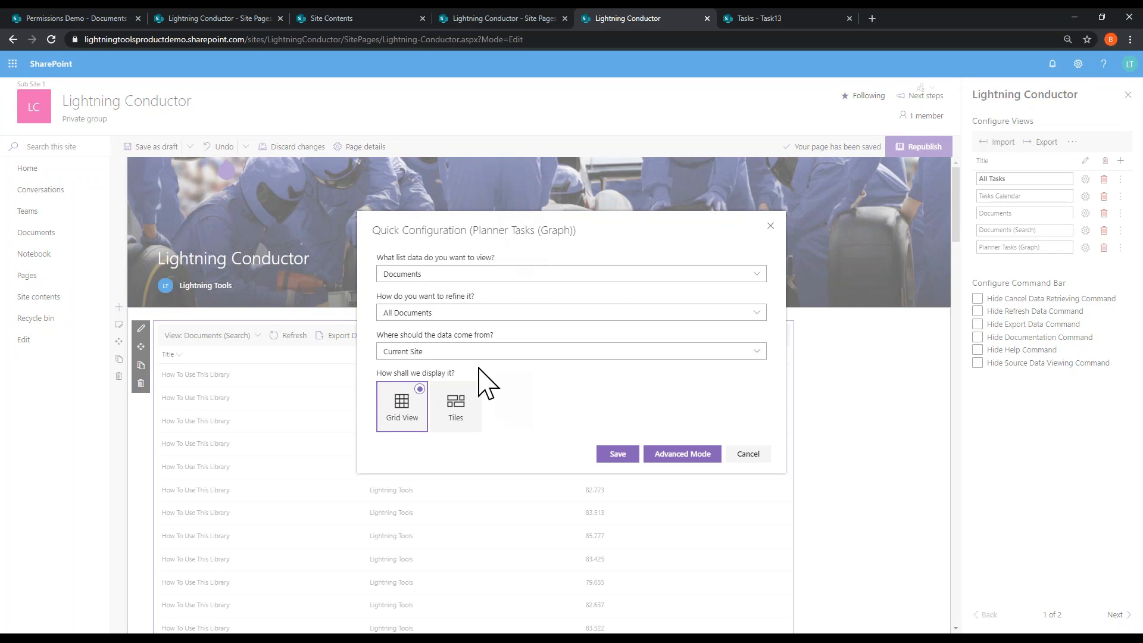
pyautogui.click(447, 274)
pyautogui.click(451, 378)
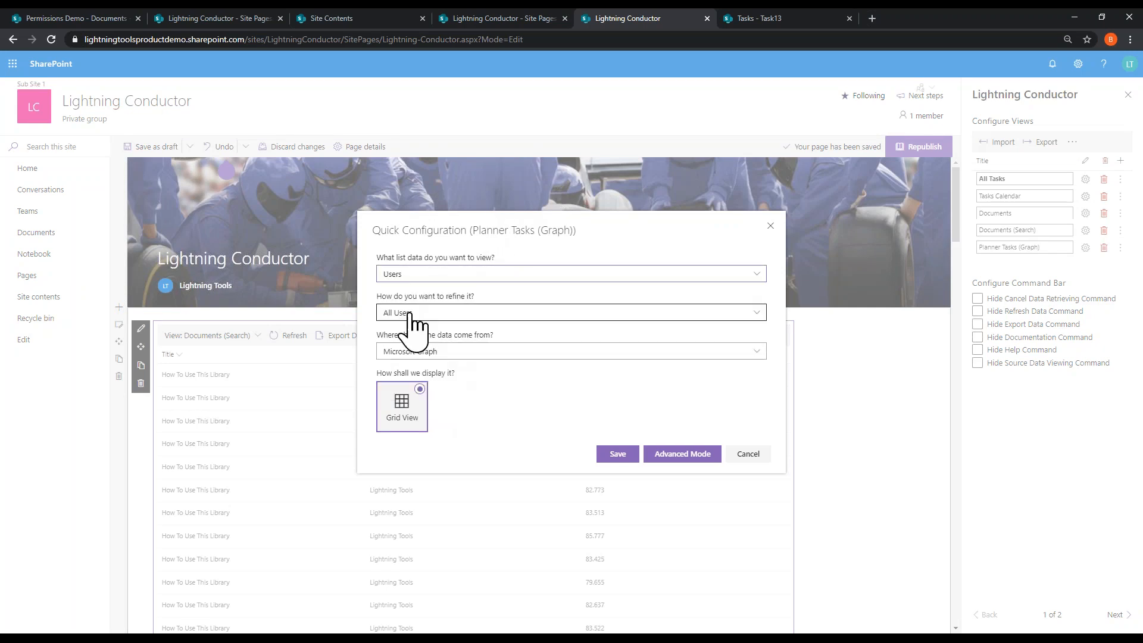
pyautogui.click(738, 449)
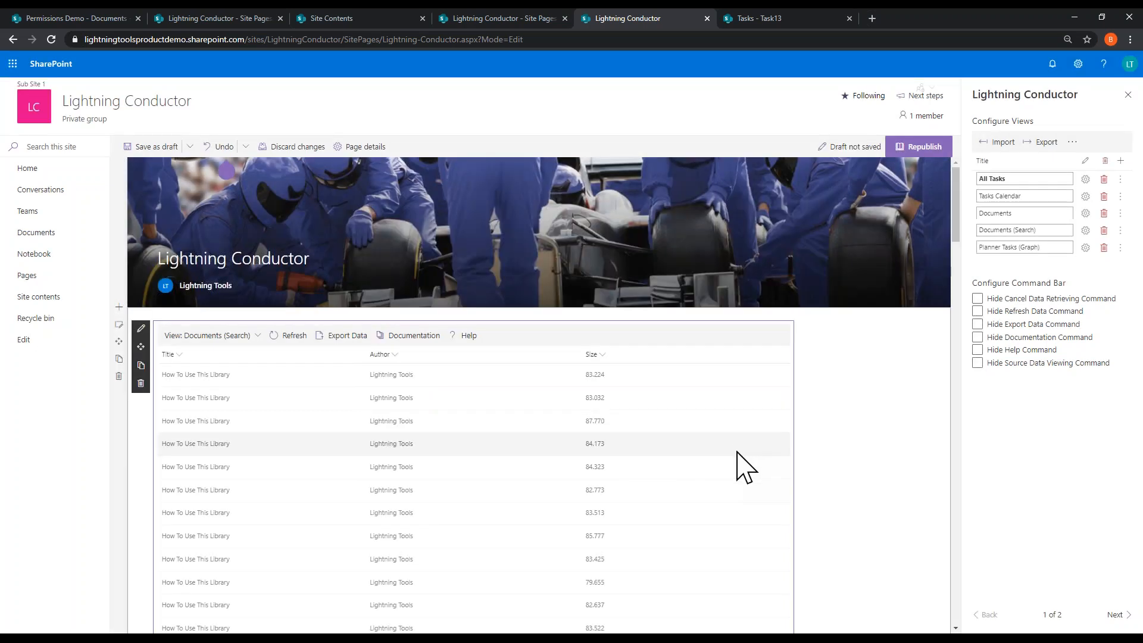
# Step: Display the Planner Tasks (Graph) view and group its users by the userType column
pyautogui.click(248, 351)
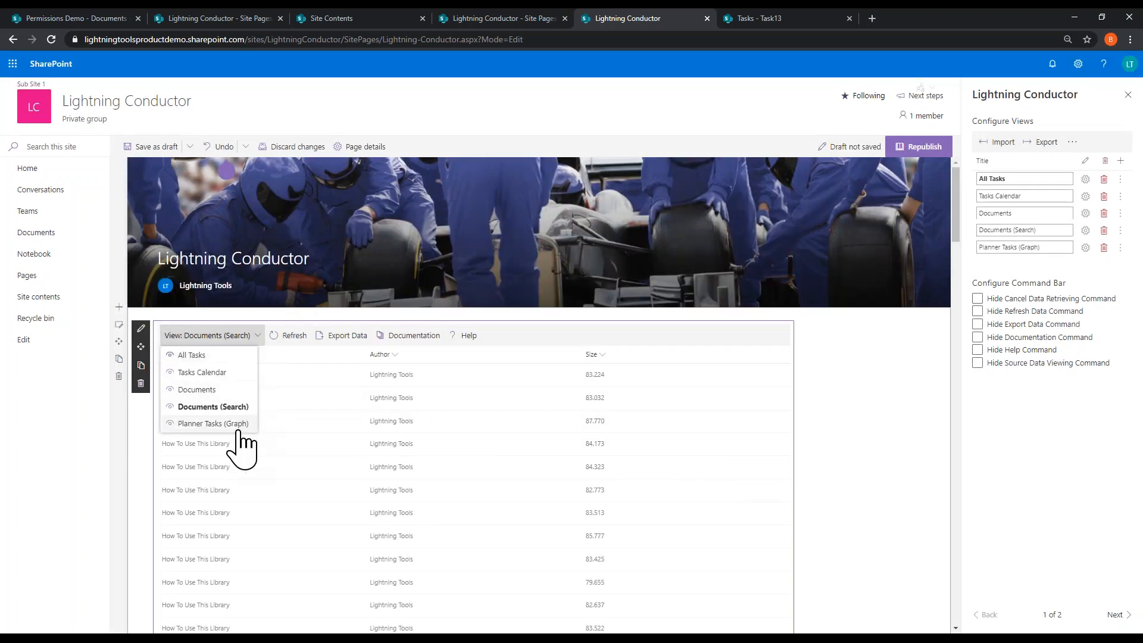
pyautogui.click(220, 423)
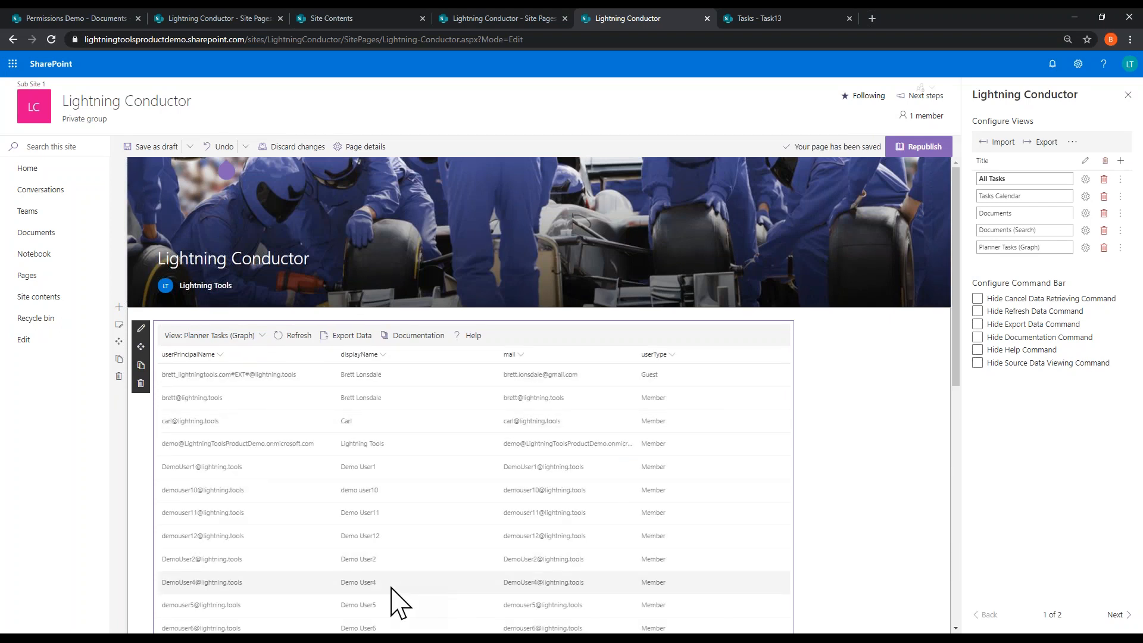
pyautogui.click(672, 357)
pyautogui.moveTo(682, 441)
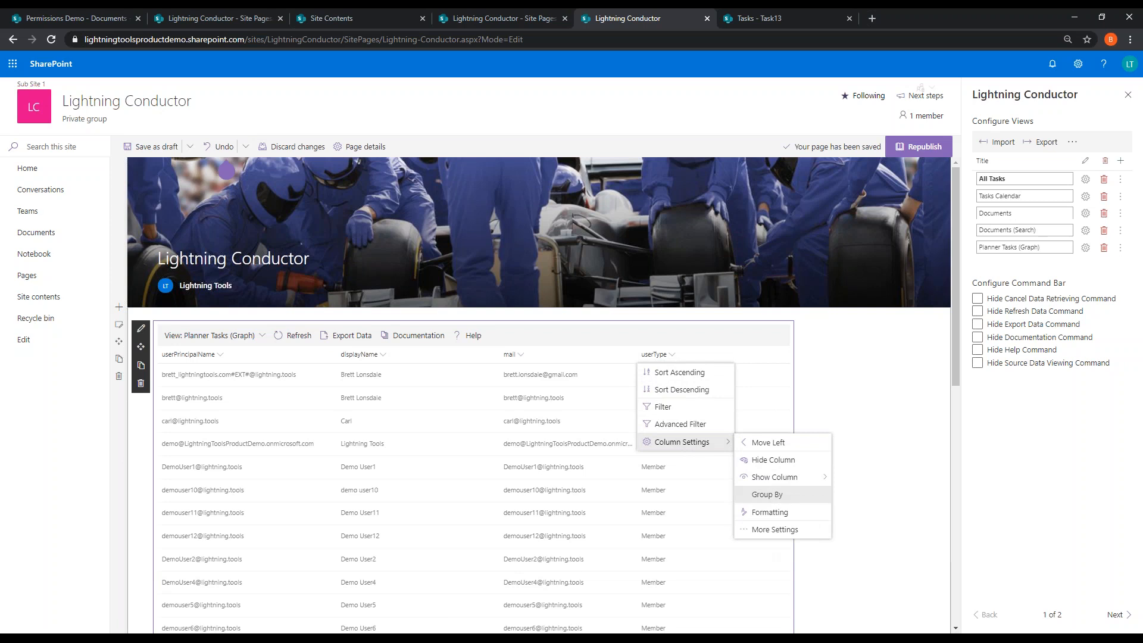
pyautogui.click(767, 494)
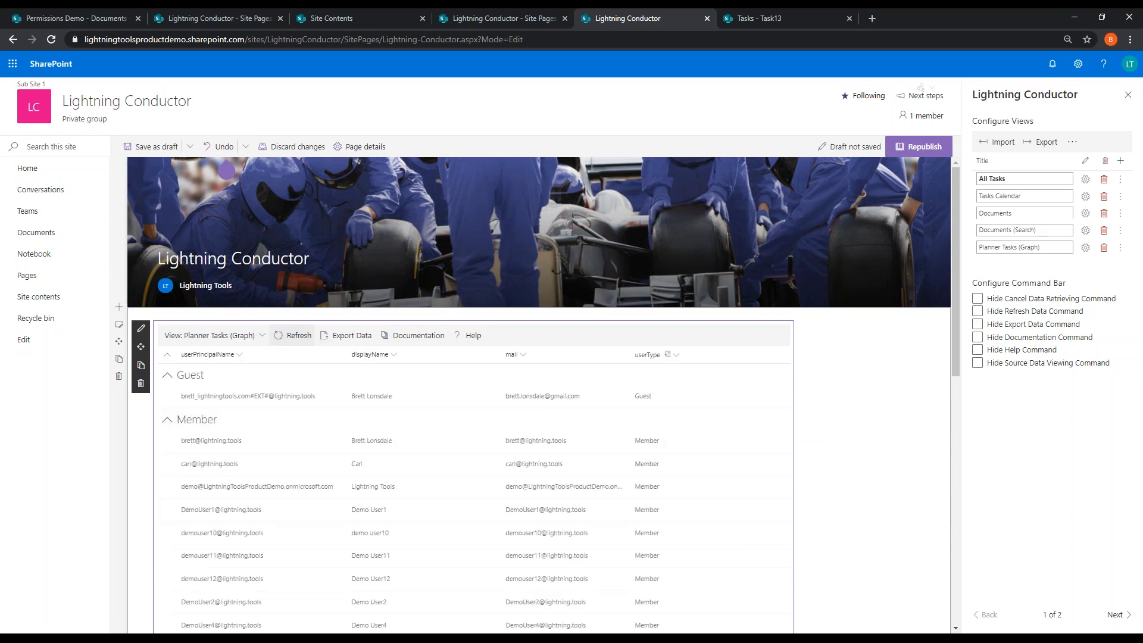
pyautogui.scroll(-4, 408, 560)
pyautogui.scroll(4, 417, 568)
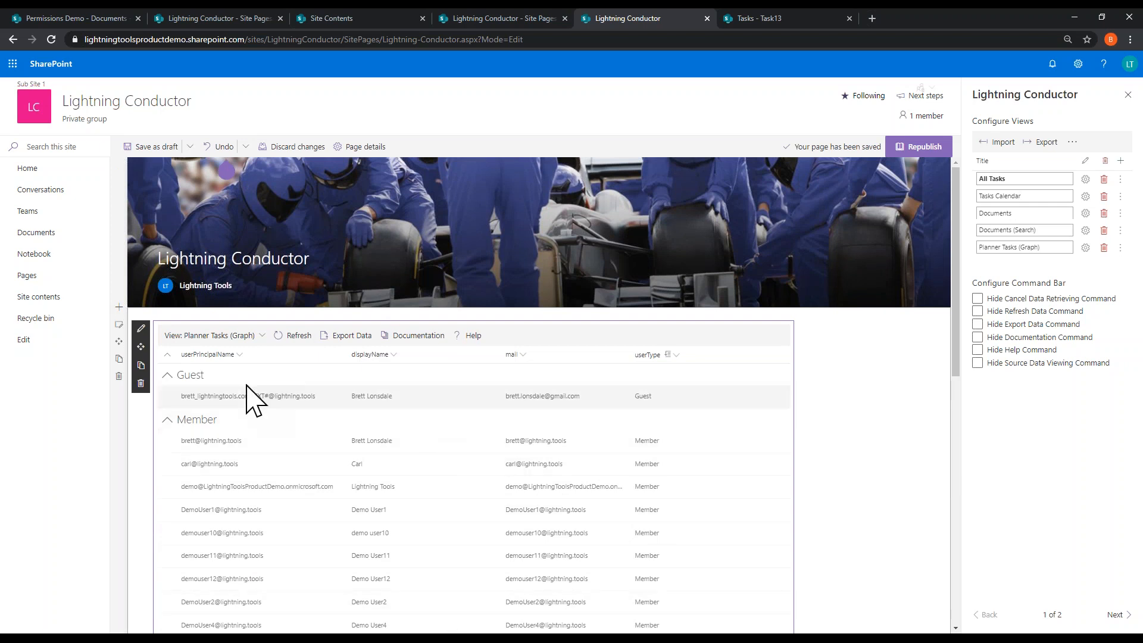
# Step: Change the Planner Tasks (Graph) view's data source entity type to Planner Task and remove the All users query
pyautogui.click(1086, 248)
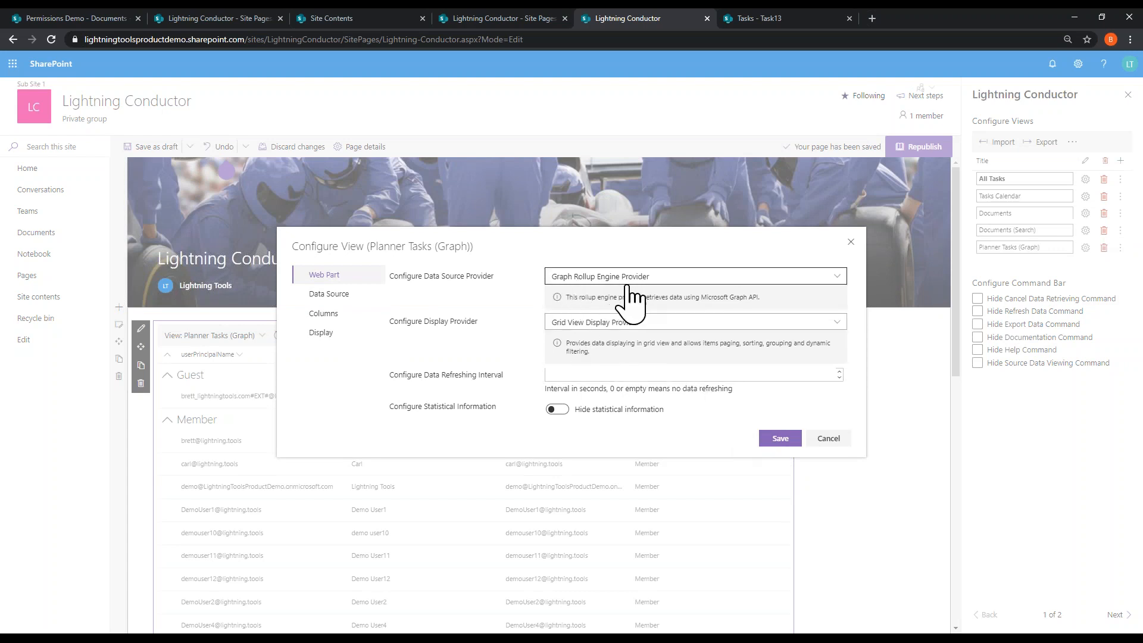
pyautogui.click(325, 293)
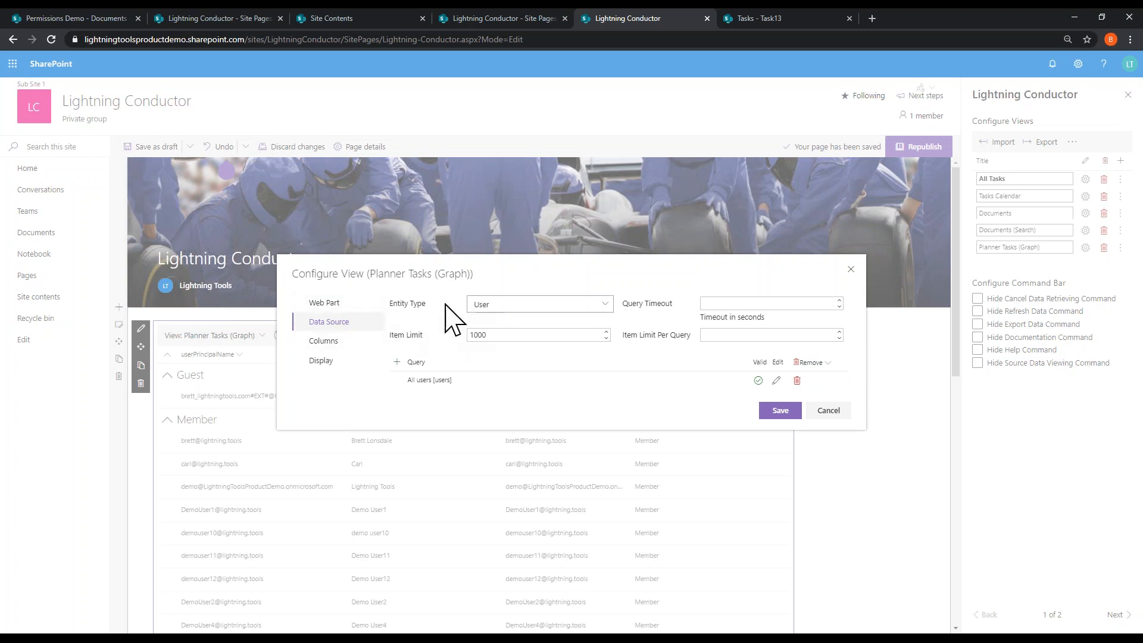
pyautogui.click(605, 304)
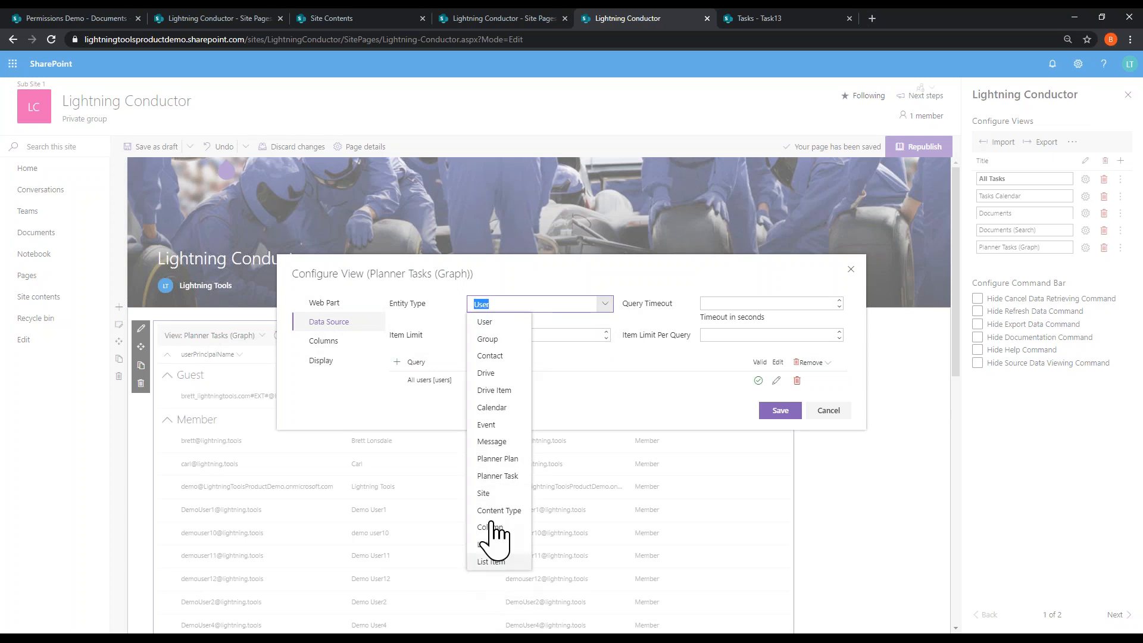
pyautogui.click(495, 477)
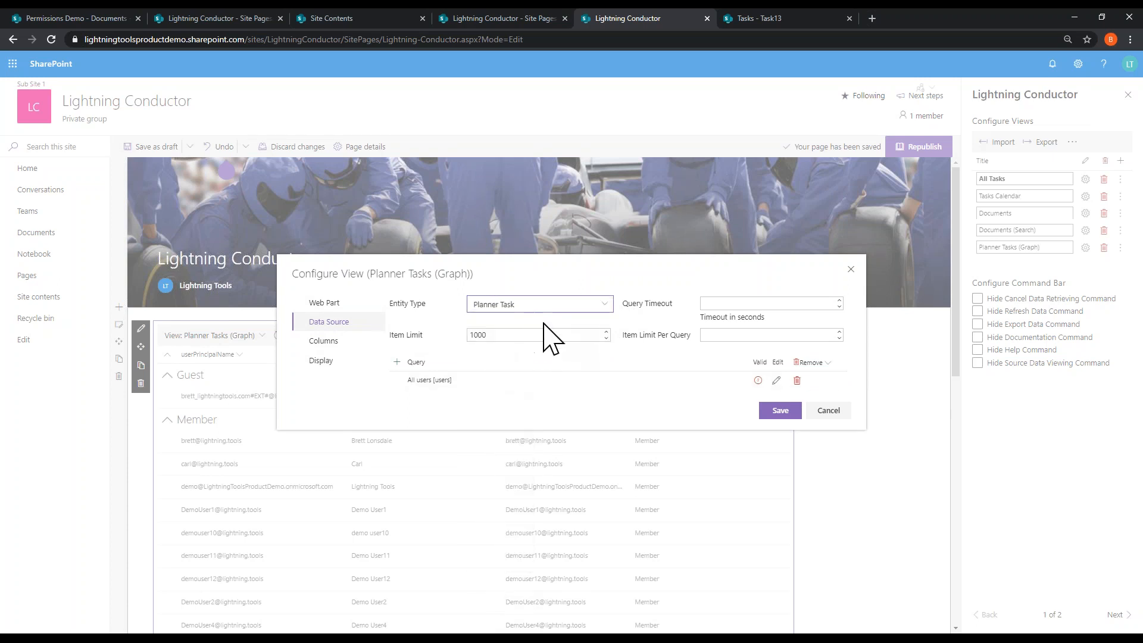
pyautogui.click(798, 380)
# Step: Add the predefined User planner tasks query to the view's data source
pyautogui.click(397, 363)
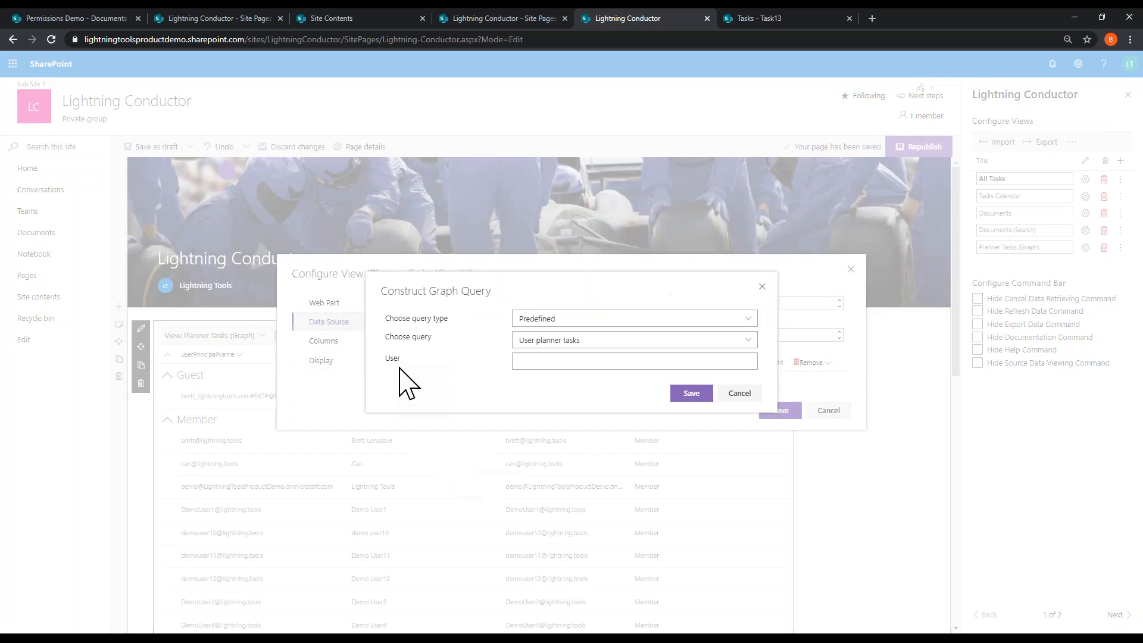
pyautogui.click(537, 319)
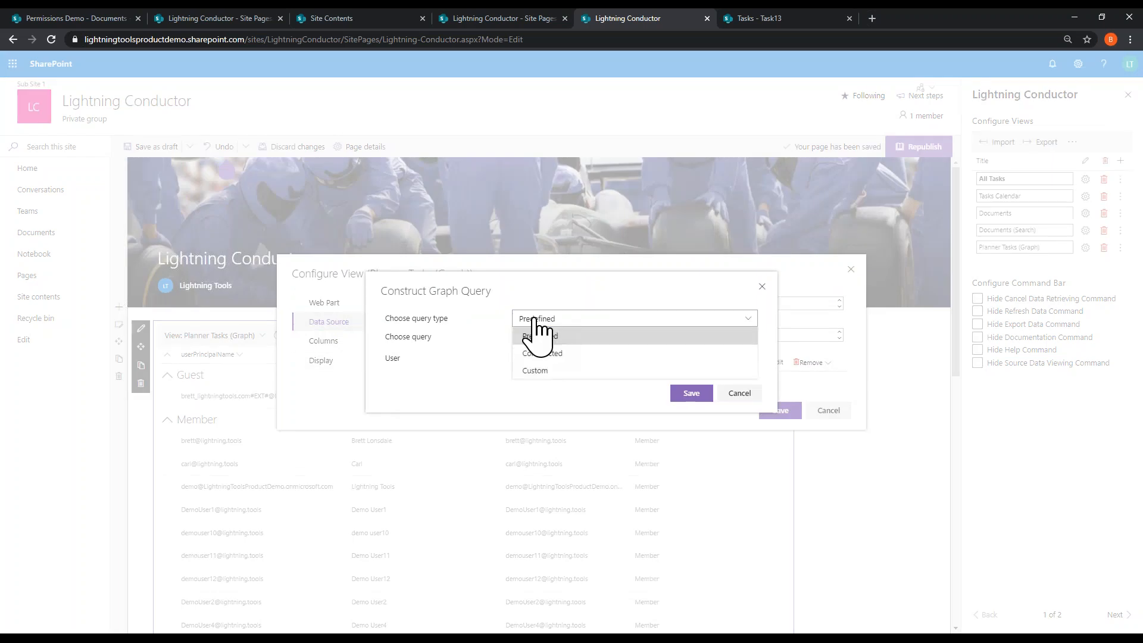
pyautogui.click(544, 336)
pyautogui.click(551, 339)
pyautogui.click(547, 359)
pyautogui.click(706, 396)
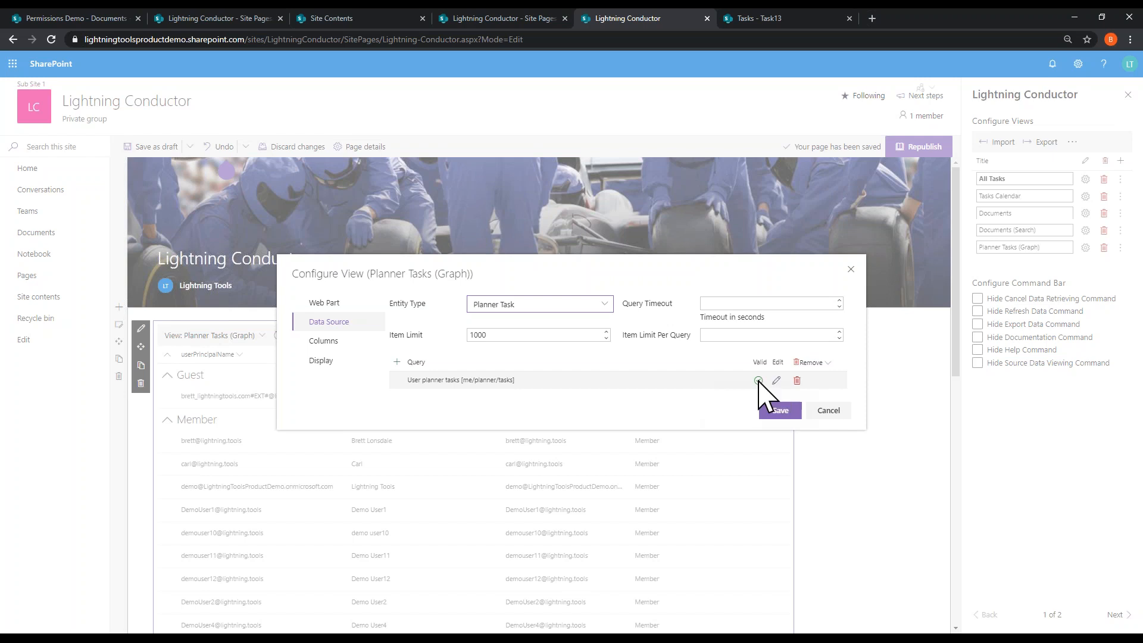
# Step: Select the dueDateTime, percentComplete, title and createdDateTime columns for the Planner Tasks (Graph) view
pyautogui.click(348, 340)
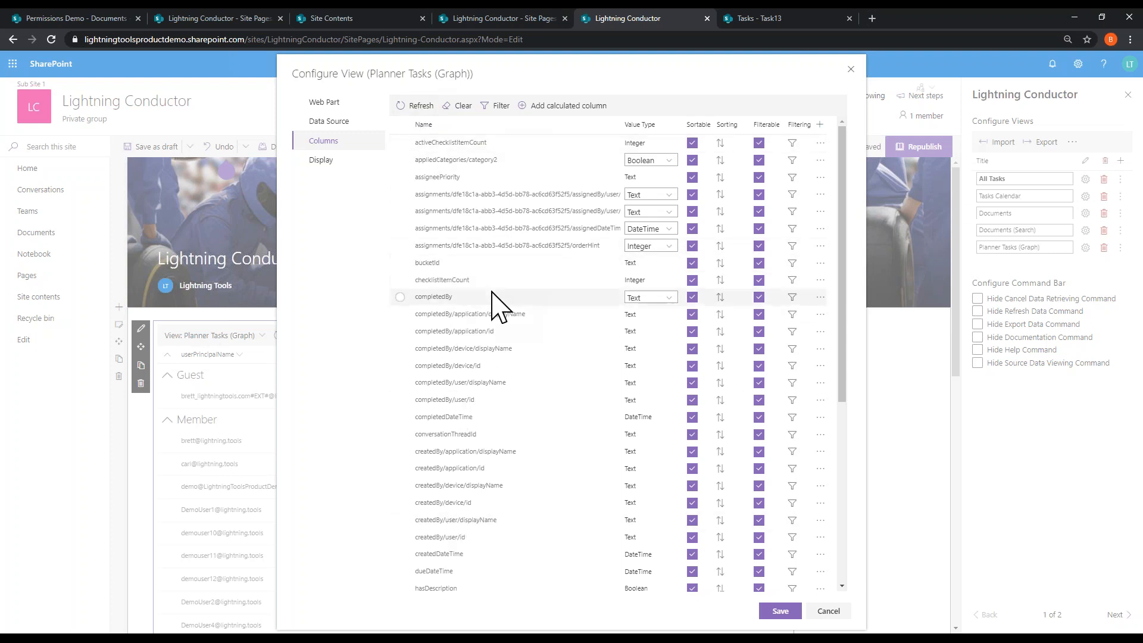
pyautogui.scroll(-2, 492, 302)
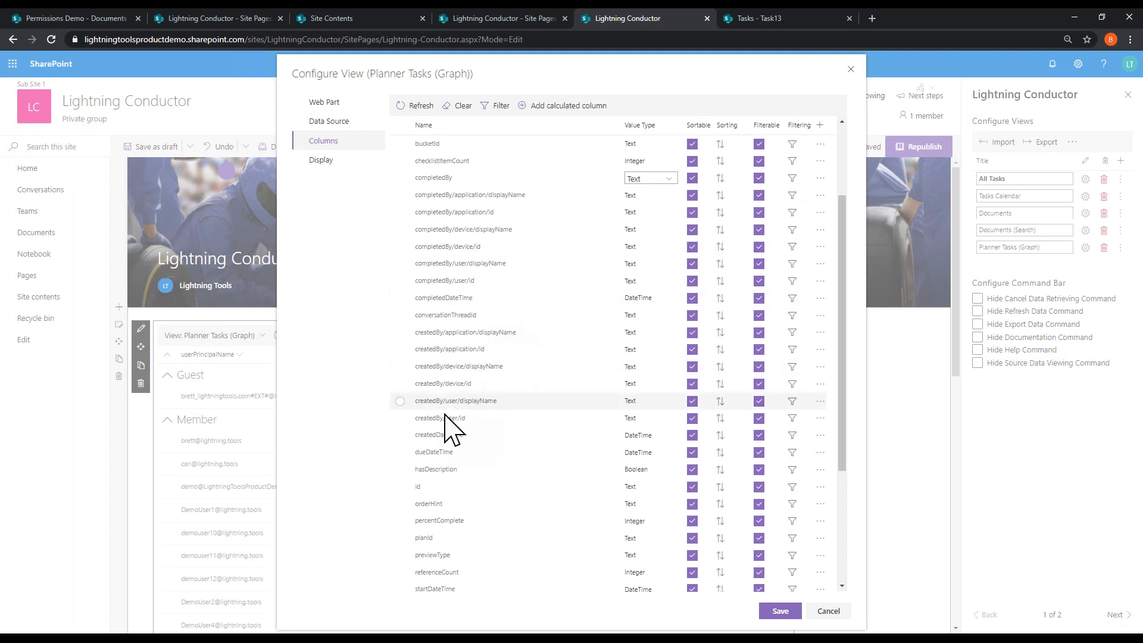
pyautogui.click(400, 452)
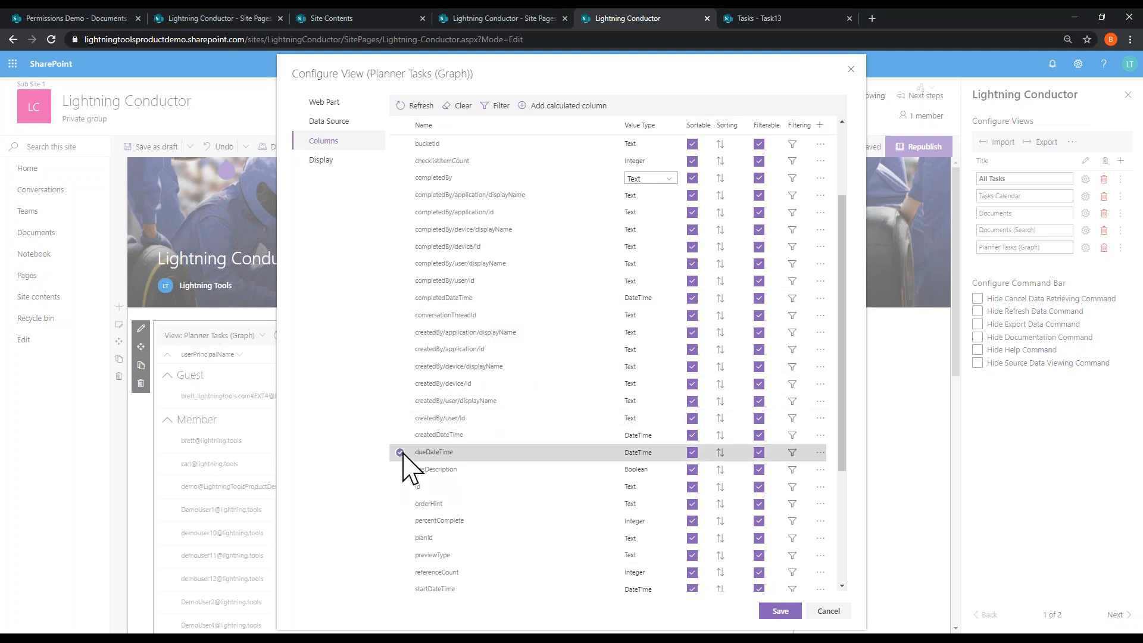
pyautogui.click(400, 519)
pyautogui.scroll(-3, 402, 527)
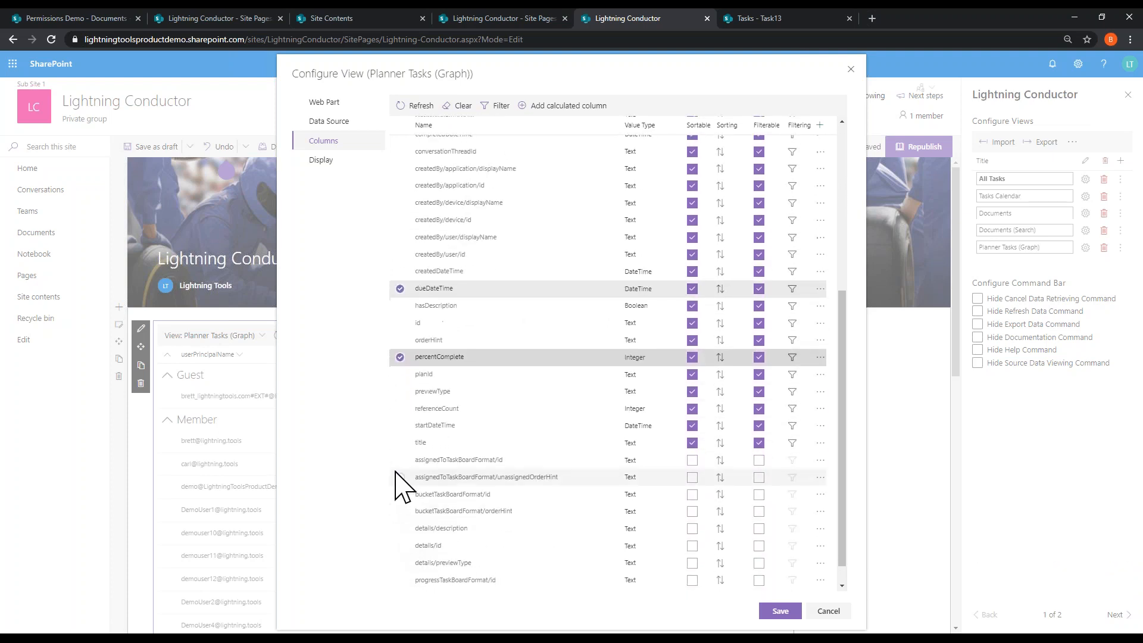
pyautogui.click(400, 444)
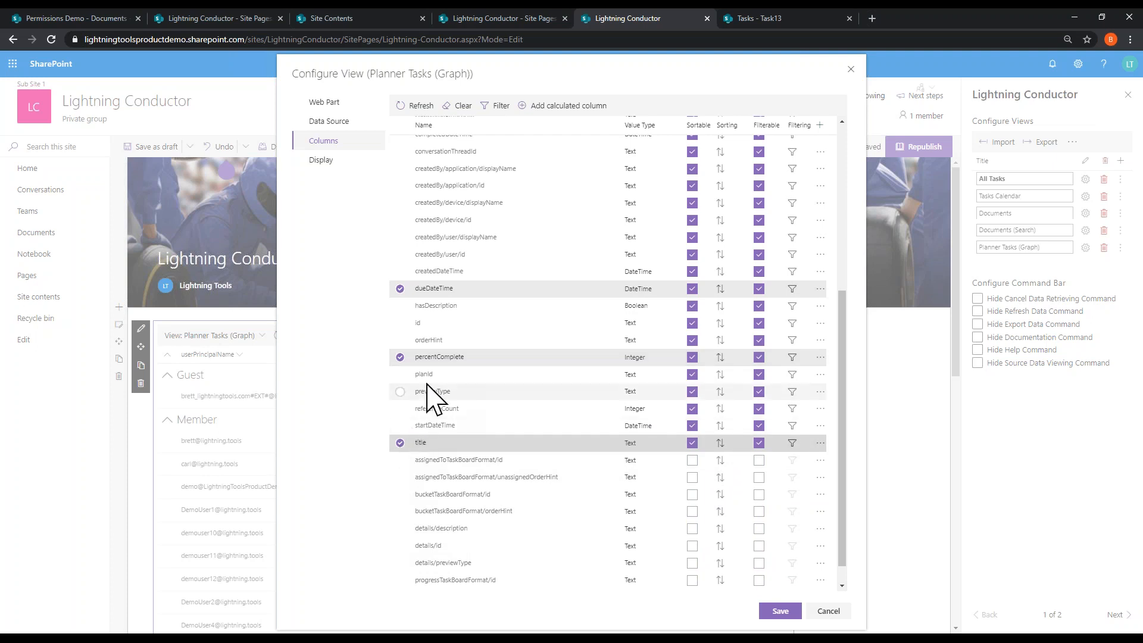
pyautogui.click(400, 273)
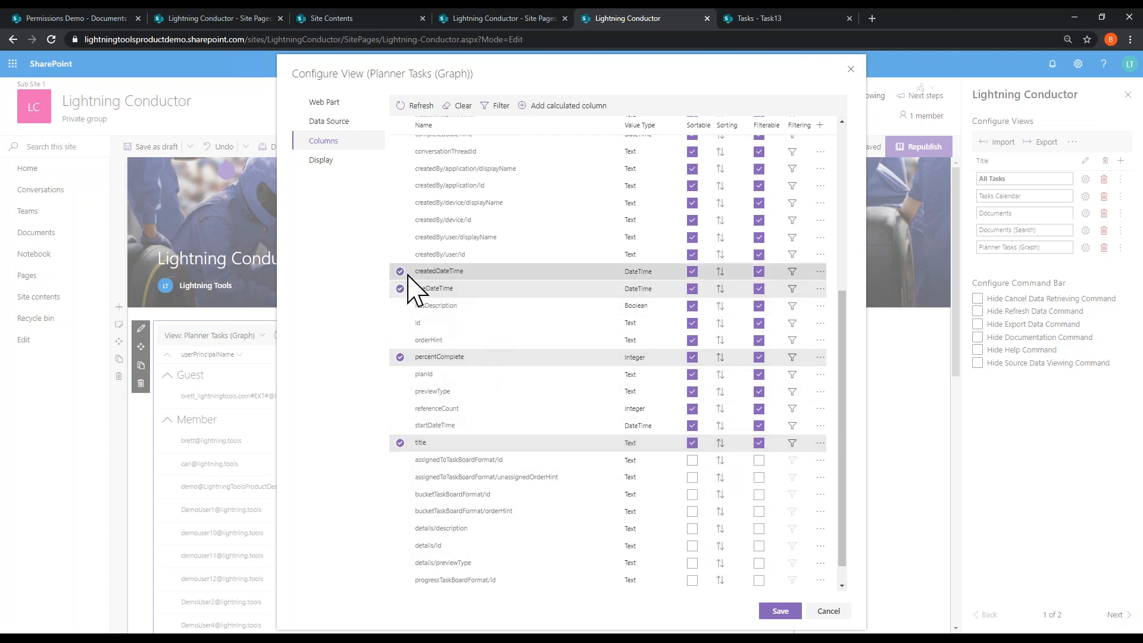
# Step: Move the title column above createdDateTime in the column order, just below createdBy/application/id
pyautogui.scroll(1, 472, 292)
pyautogui.scroll(4, 471, 292)
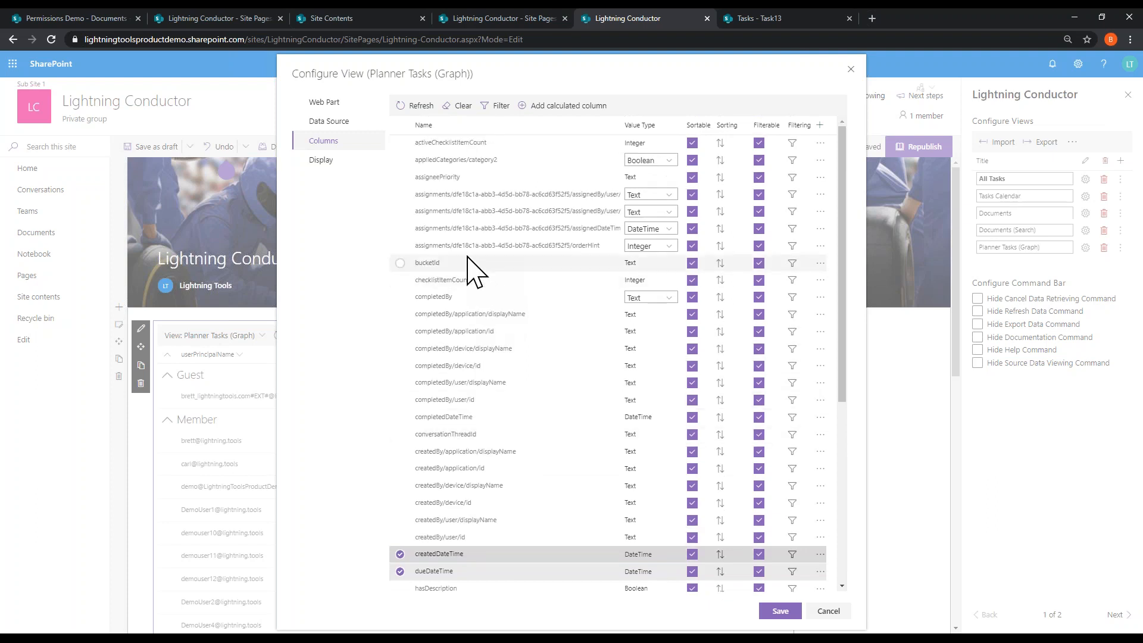
pyautogui.scroll(-5, 466, 449)
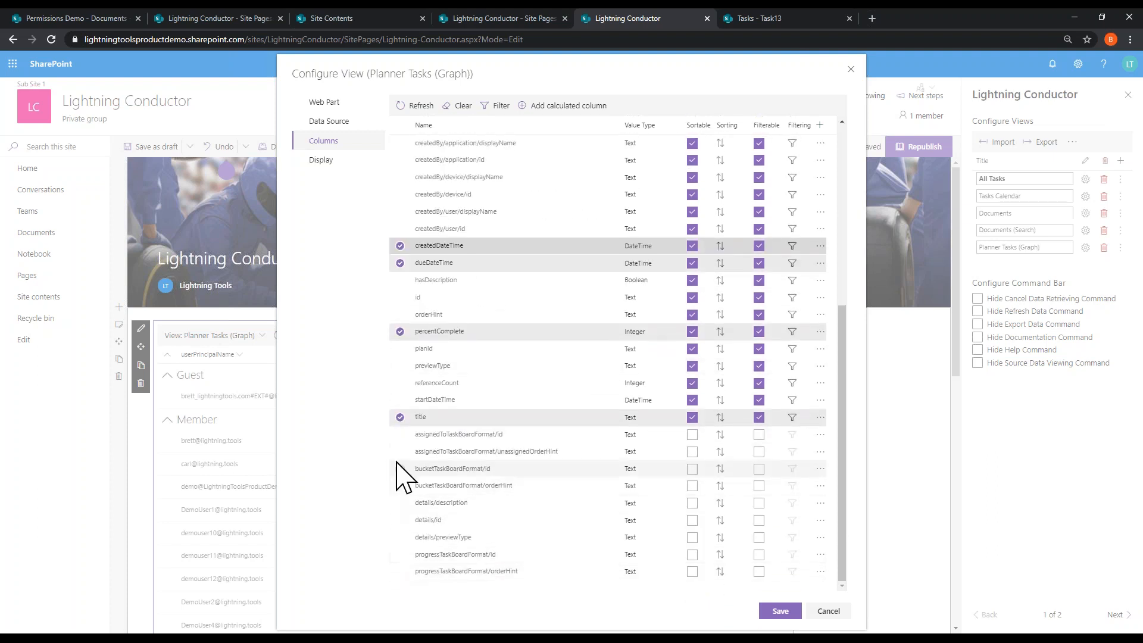
pyautogui.moveTo(473, 419); pyautogui.dragTo(476, 179)
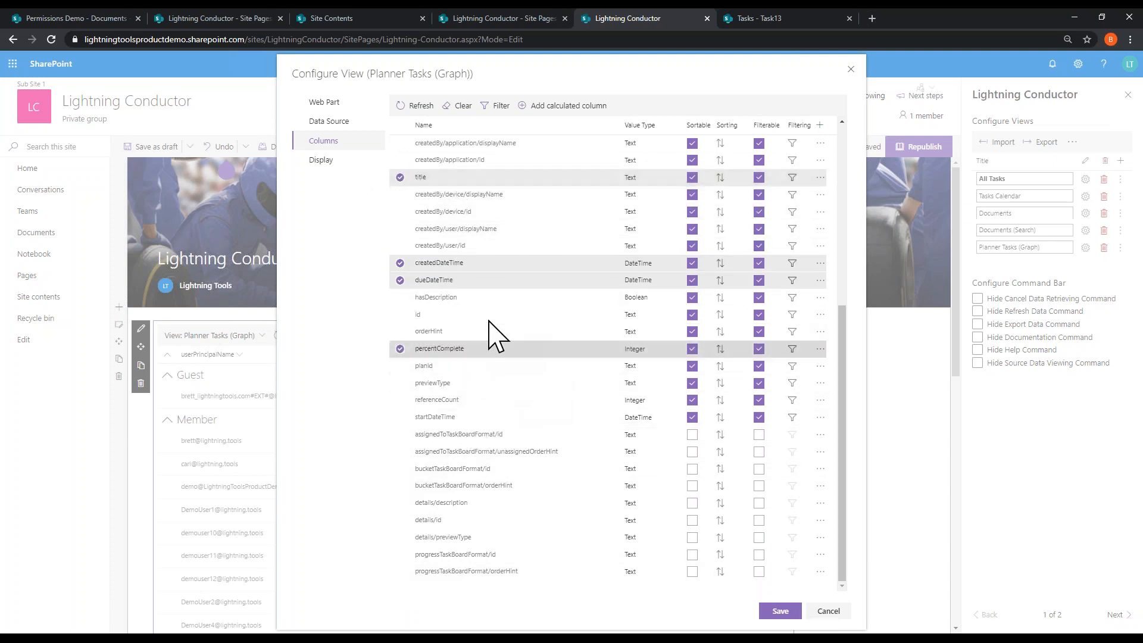
# Step: Set the display format to Short Date for createdDateTime and dueDateTime and Percent for percentComplete, keeping None for title
pyautogui.click(322, 159)
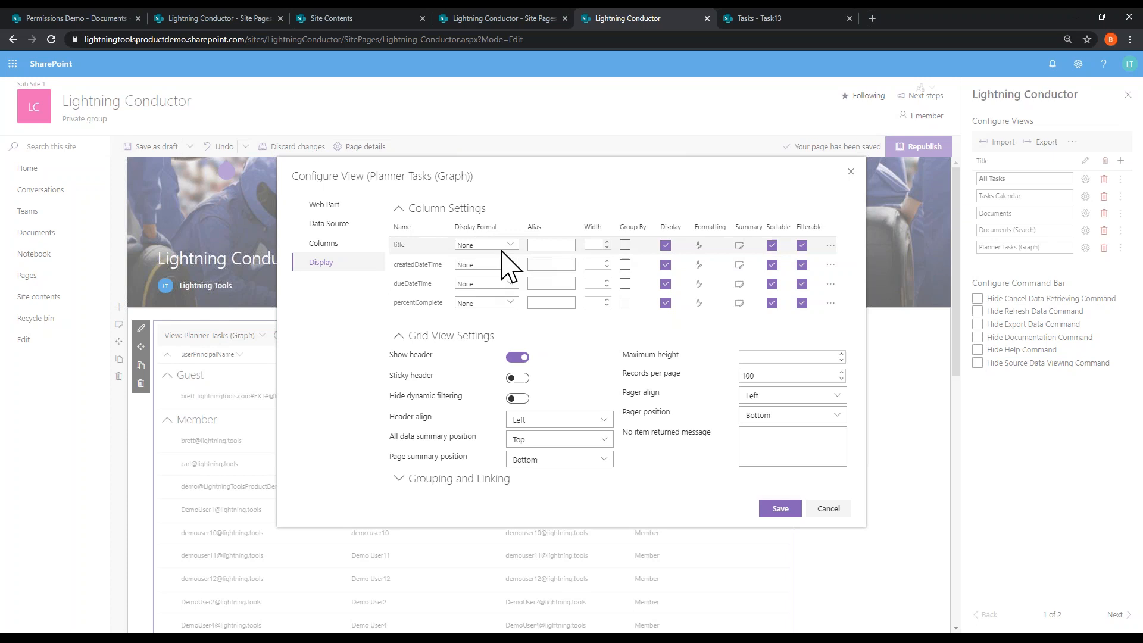
pyautogui.click(486, 264)
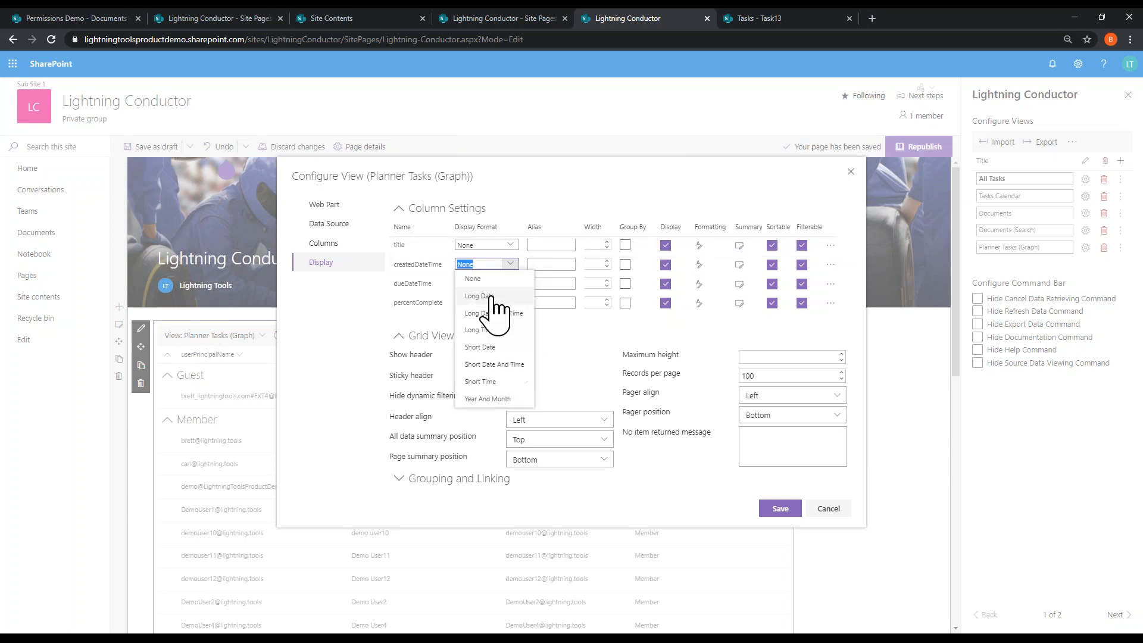
pyautogui.click(509, 350)
pyautogui.click(509, 284)
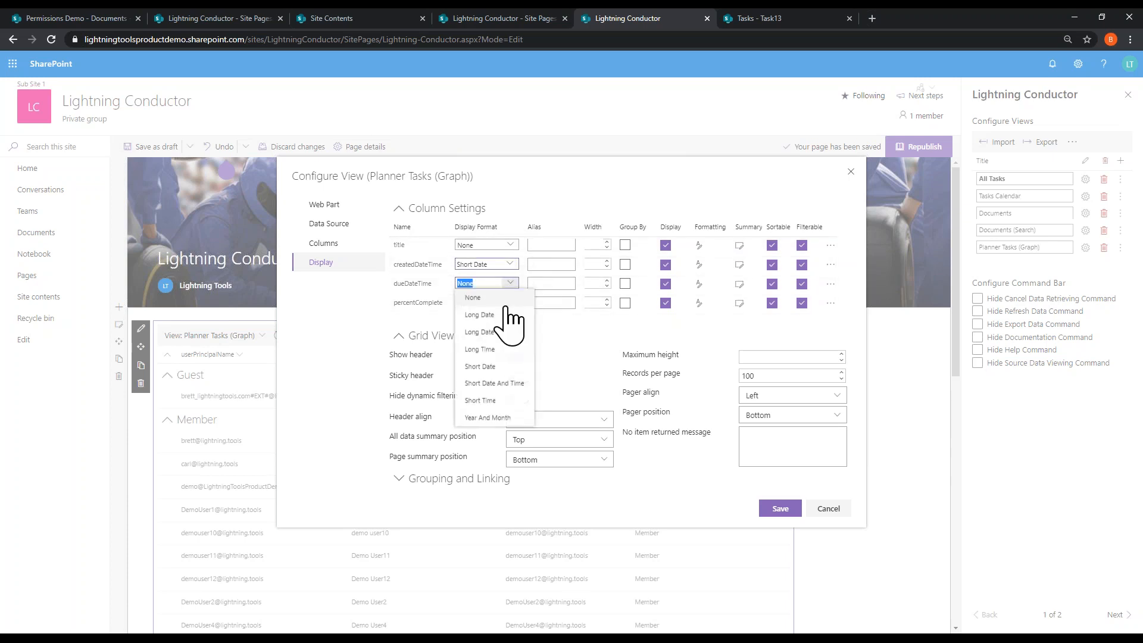
pyautogui.click(513, 369)
pyautogui.click(509, 303)
pyautogui.click(489, 439)
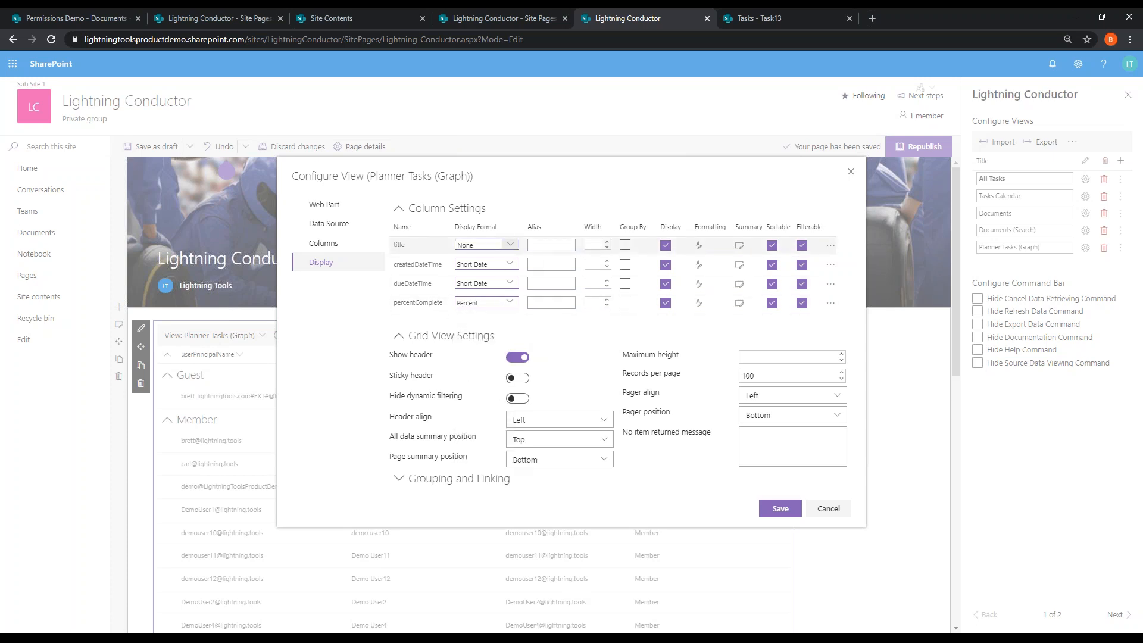
pyautogui.click(486, 245)
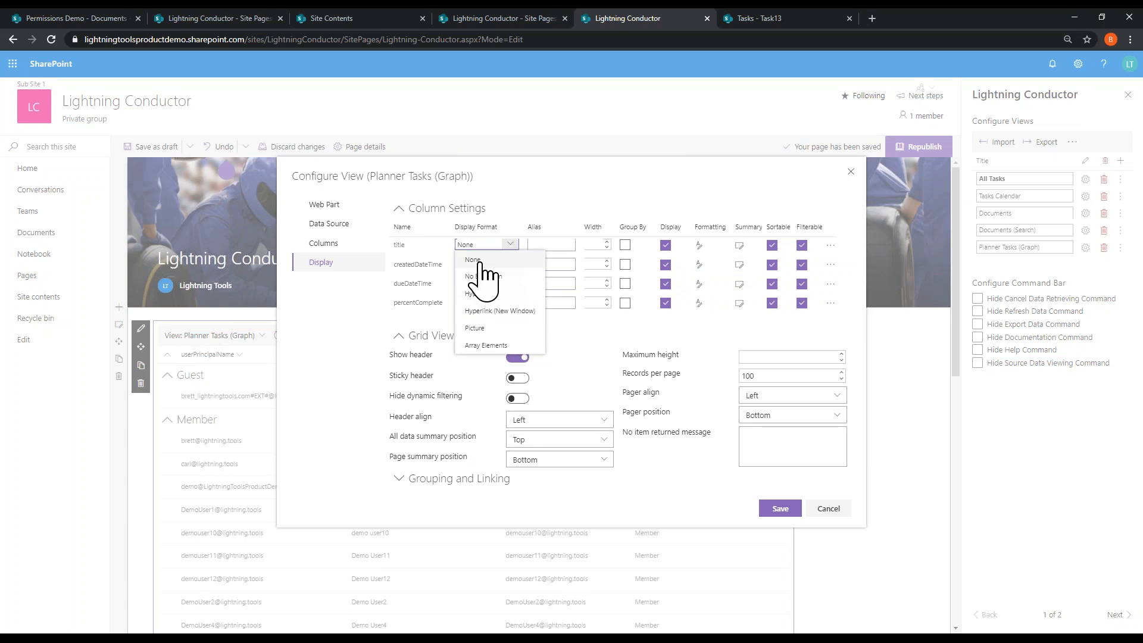
pyautogui.click(480, 260)
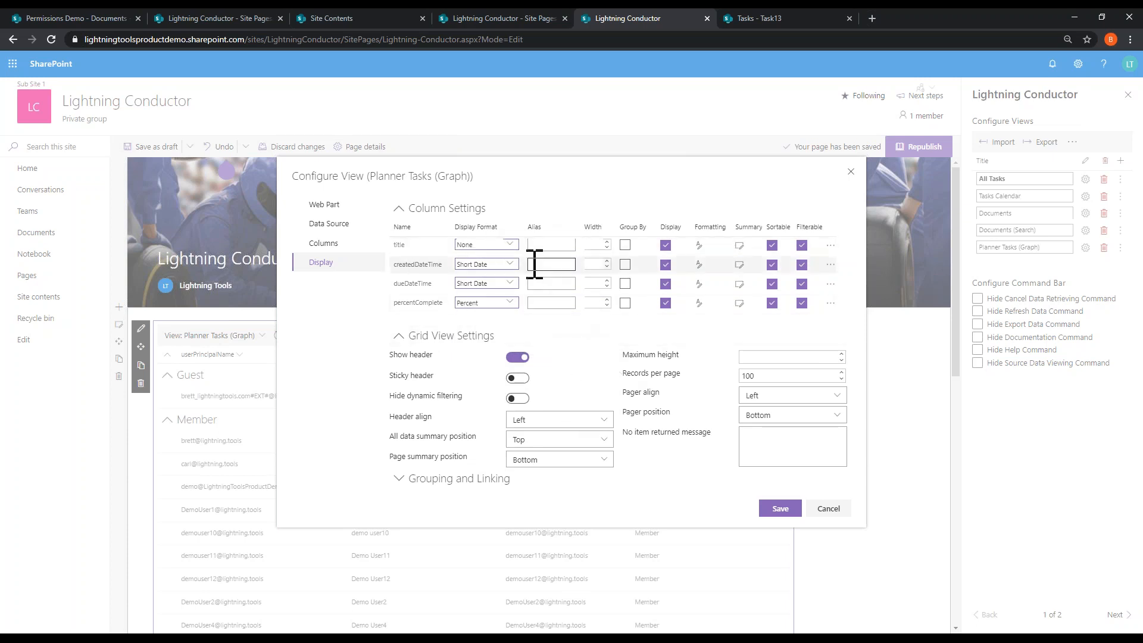
# Step: Give the four displayed columns the aliases Title, Created Date, Due Date and Percent Complete
pyautogui.click(551, 243)
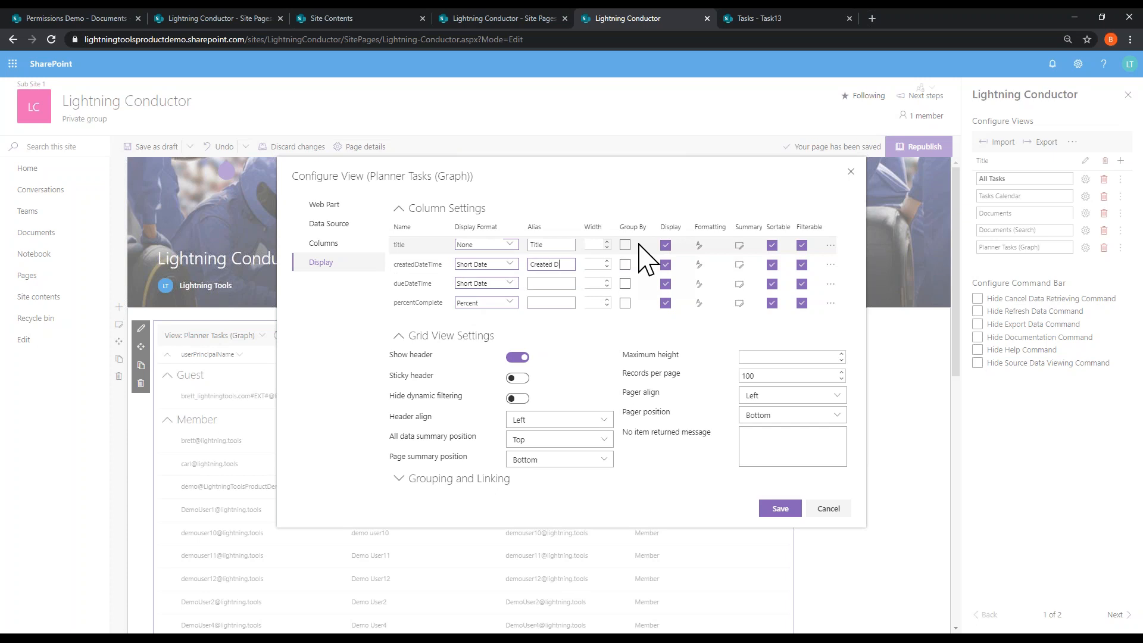
pyautogui.click(553, 285)
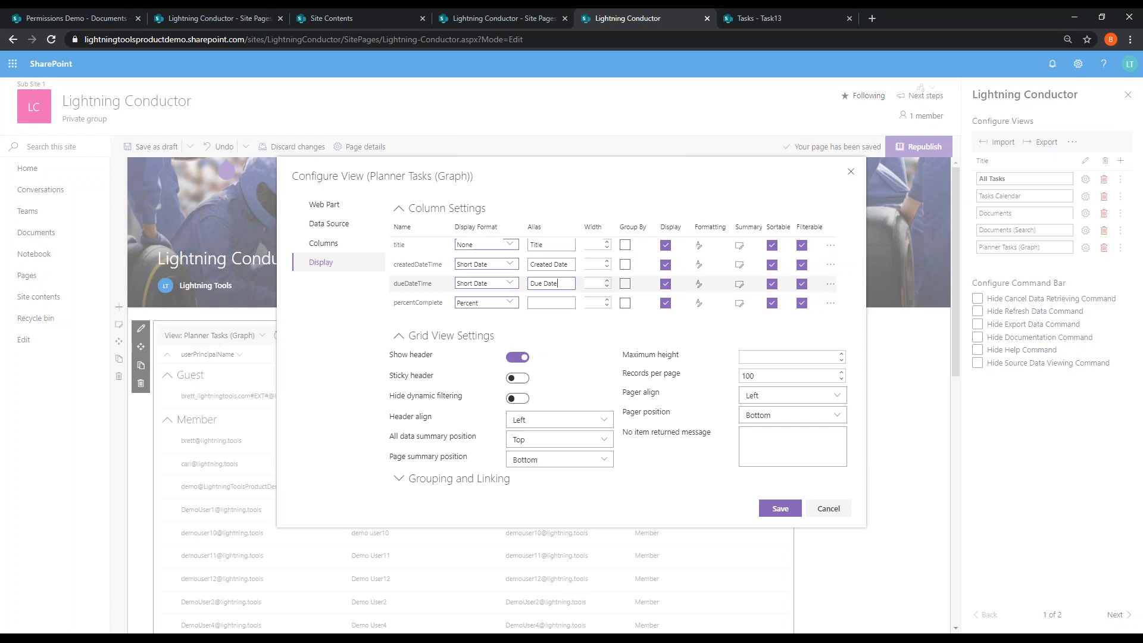
pyautogui.click(536, 306)
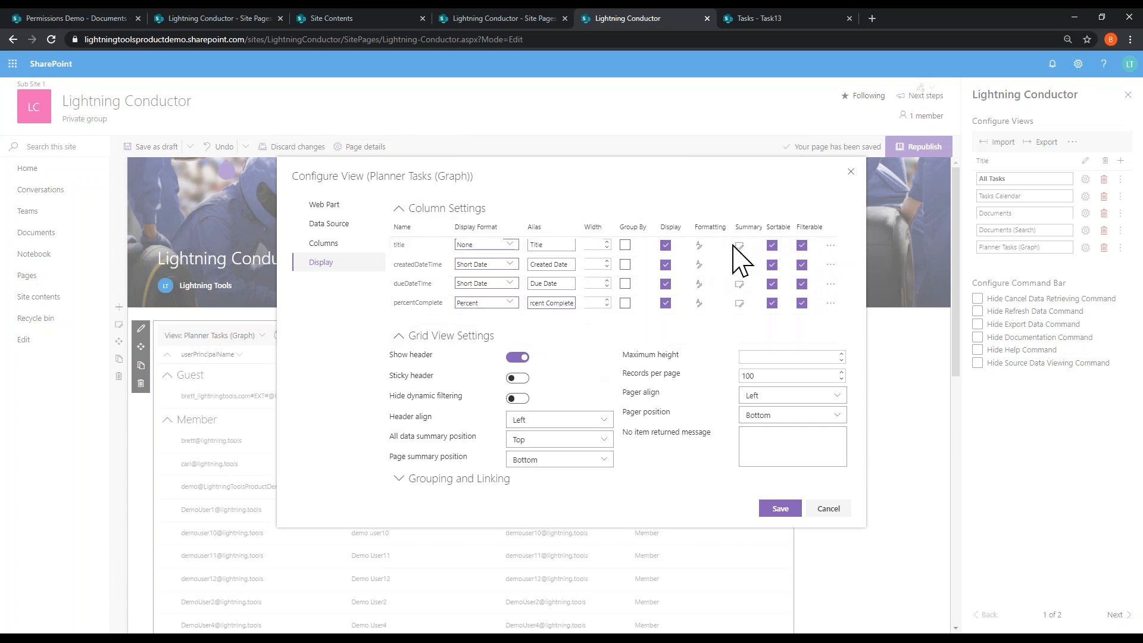
# Step: Add a Count summary with the display text "Count per Group" to the percentComplete column
pyautogui.click(740, 303)
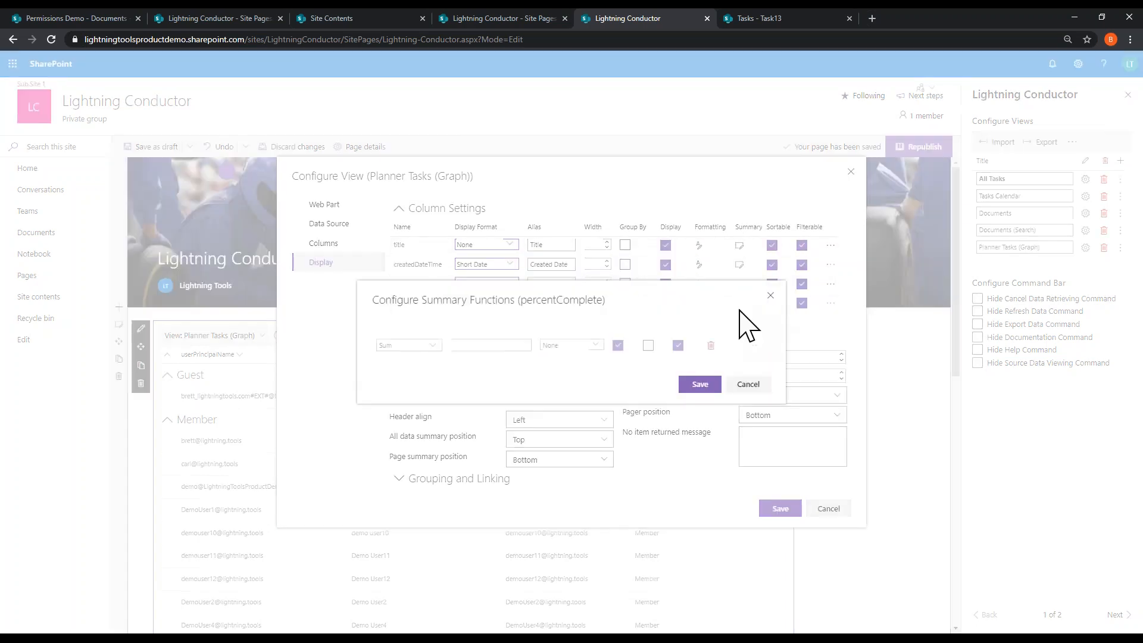
pyautogui.click(434, 346)
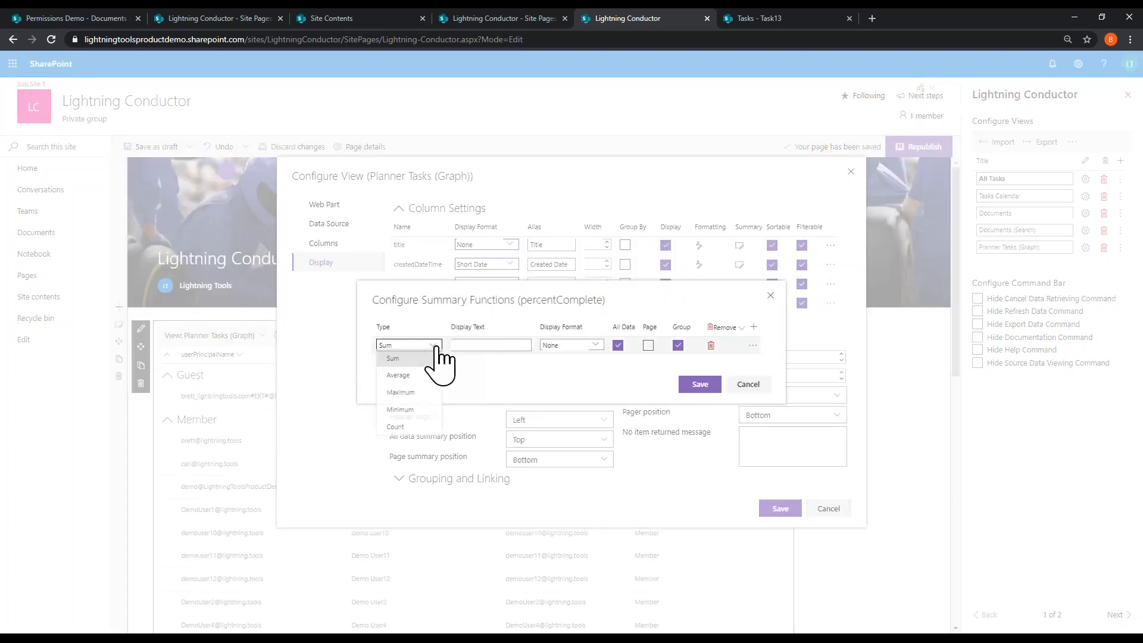
pyautogui.click(423, 431)
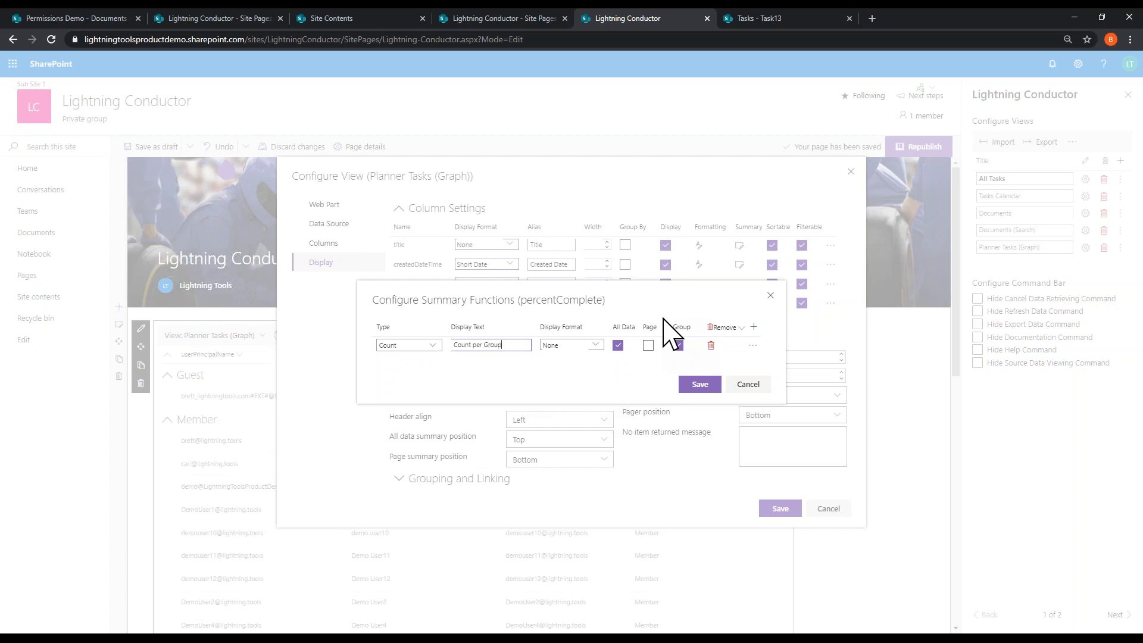
pyautogui.click(700, 385)
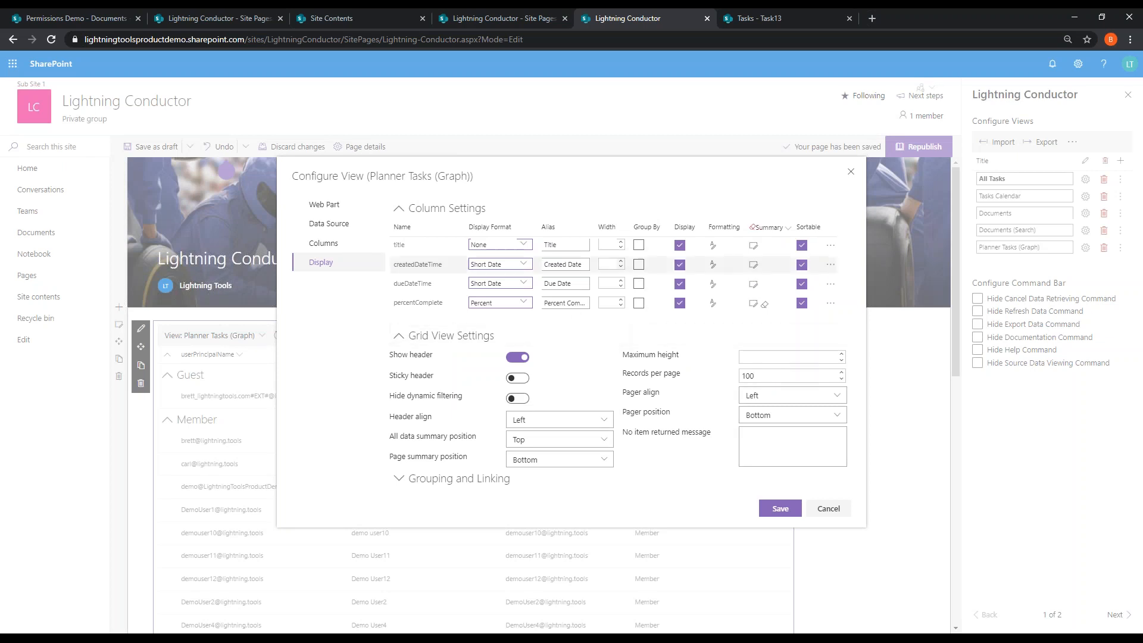
# Step: Turn on the sticky header for the Planner Tasks (Graph) grid and set title as the linked column
pyautogui.click(519, 379)
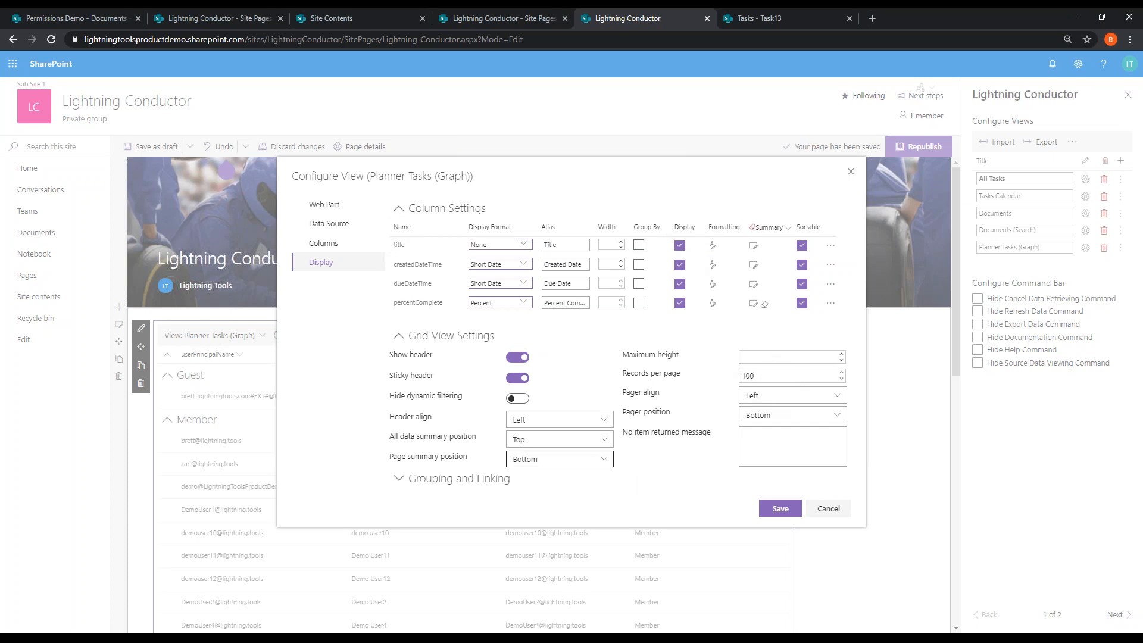
pyautogui.click(399, 480)
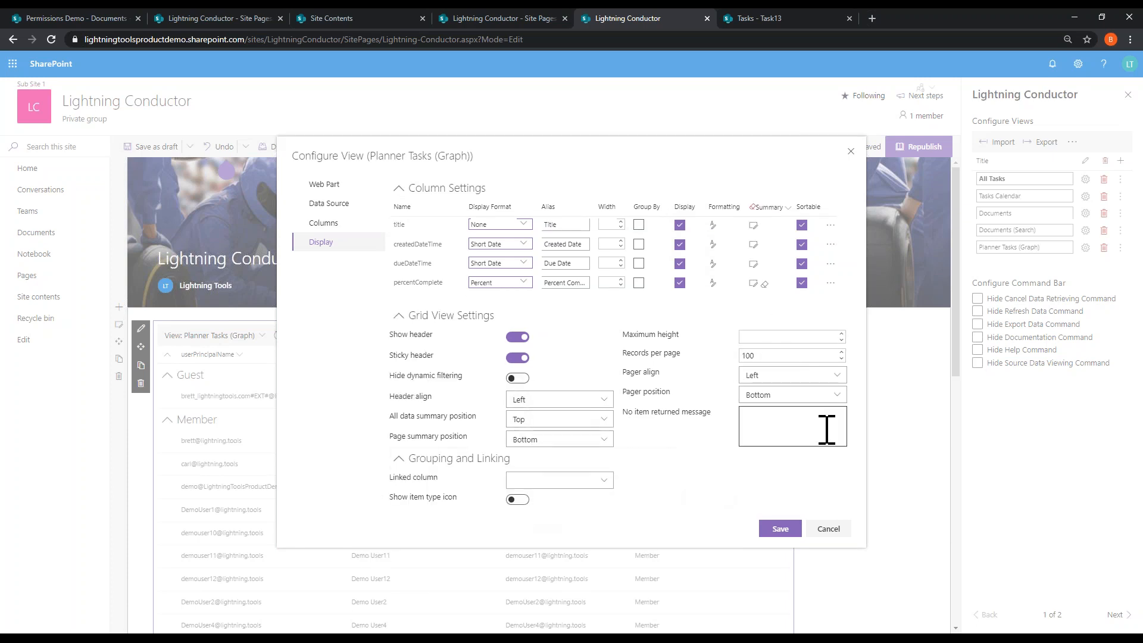
pyautogui.click(594, 481)
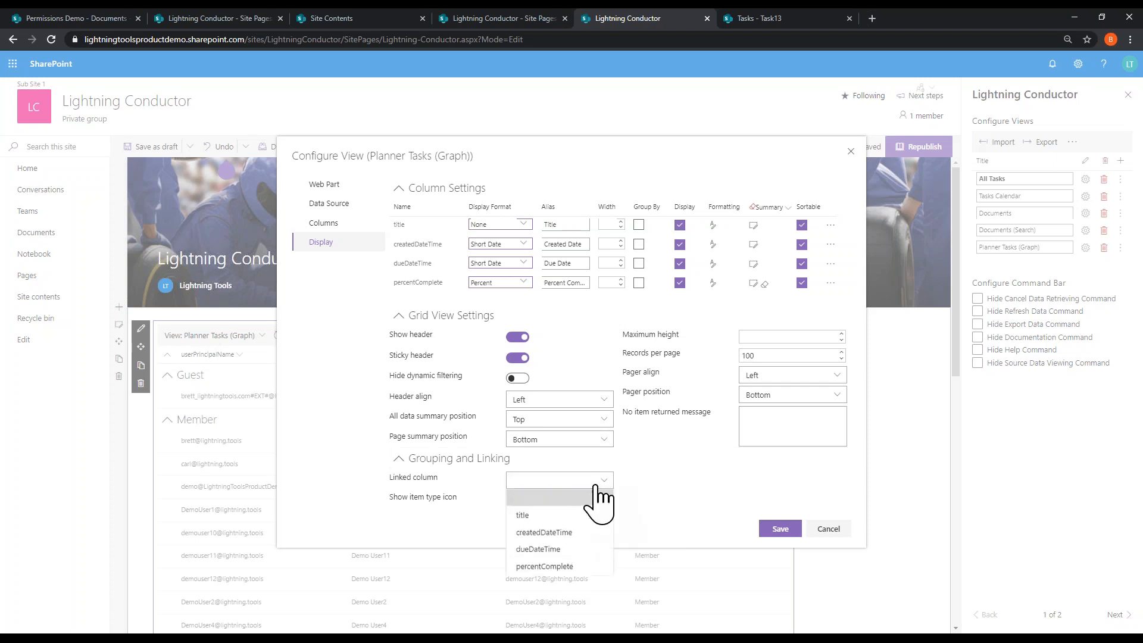
pyautogui.click(536, 515)
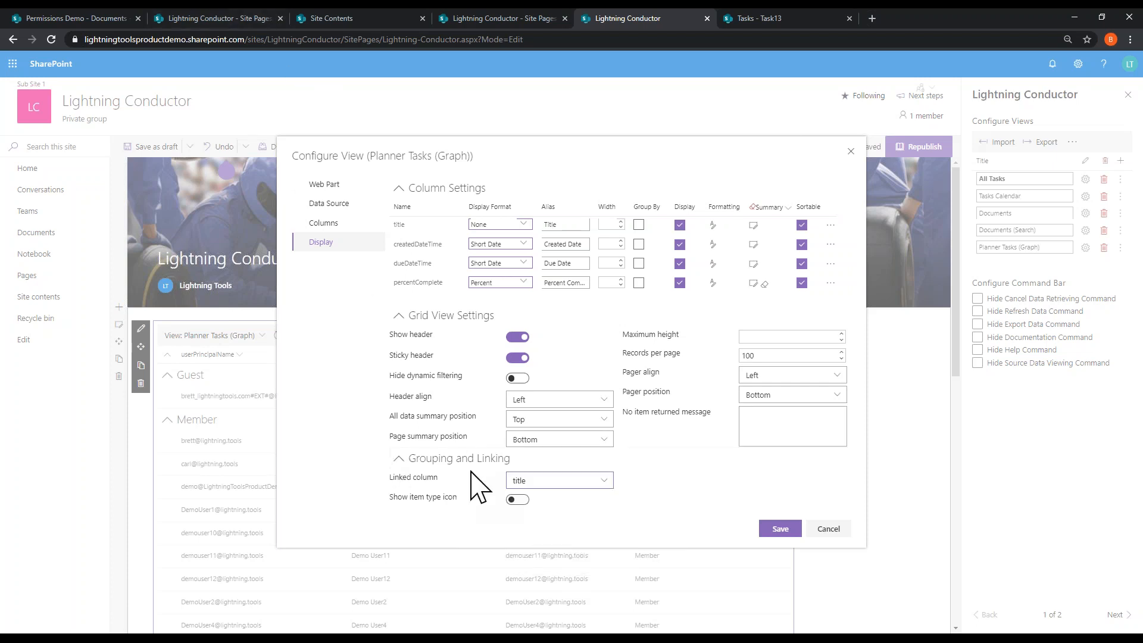
# Step: Save the Planner Tasks (Graph) view configuration and republish the page
pyautogui.click(790, 532)
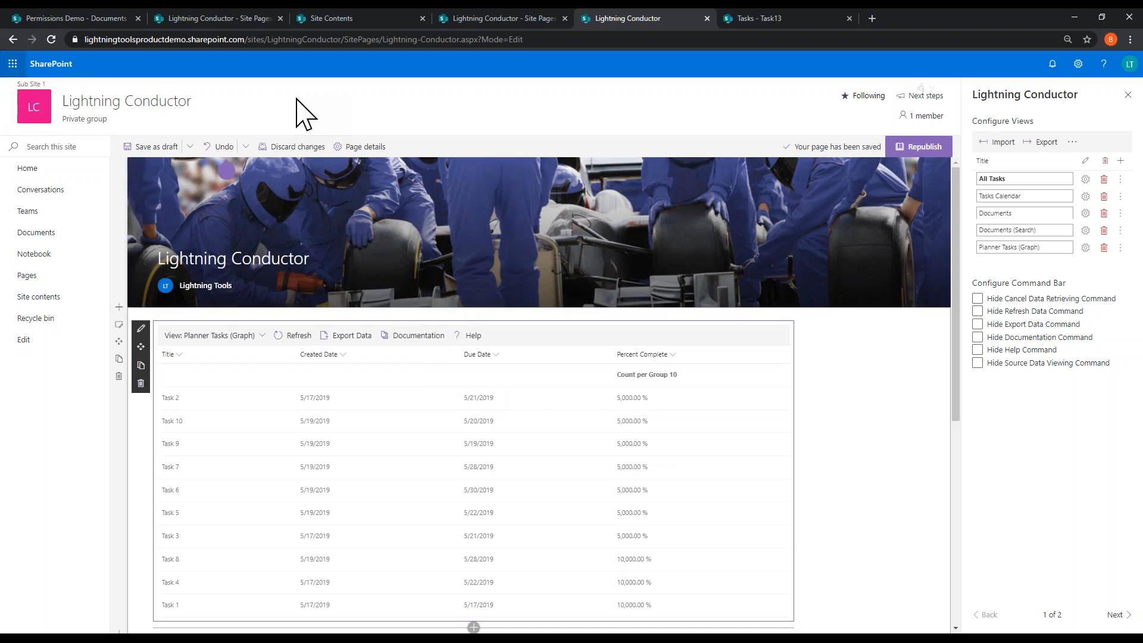
pyautogui.click(920, 146)
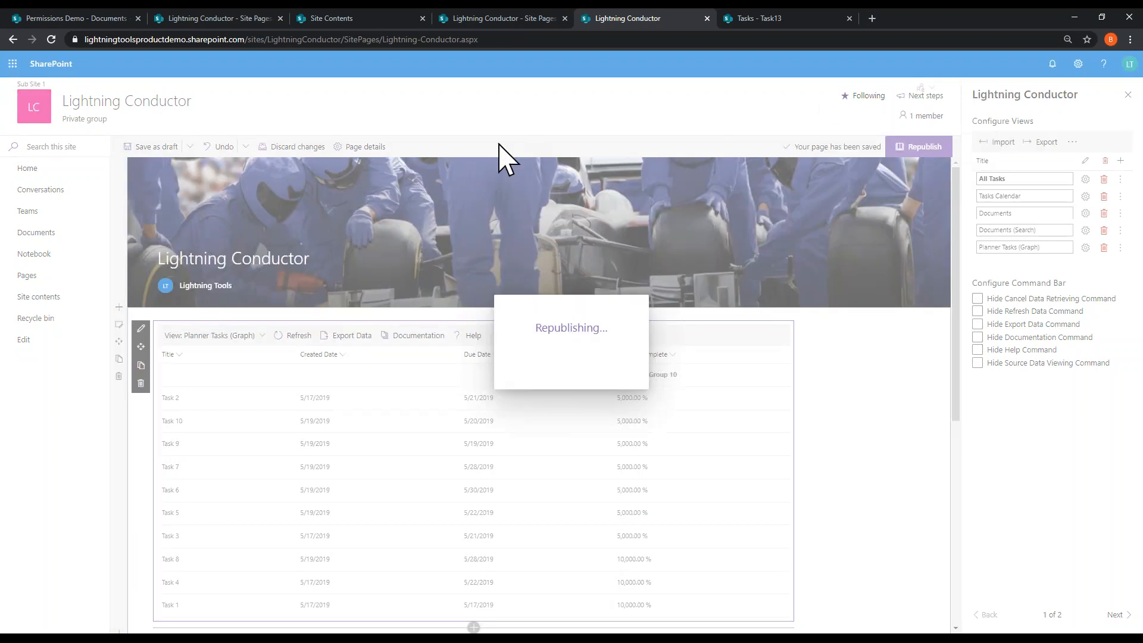
# Step: Switch to Microsoft Teams and add a new Lightning Conductor tab to the Microsoft Graph Webinar team's General channel
pyautogui.click(12, 64)
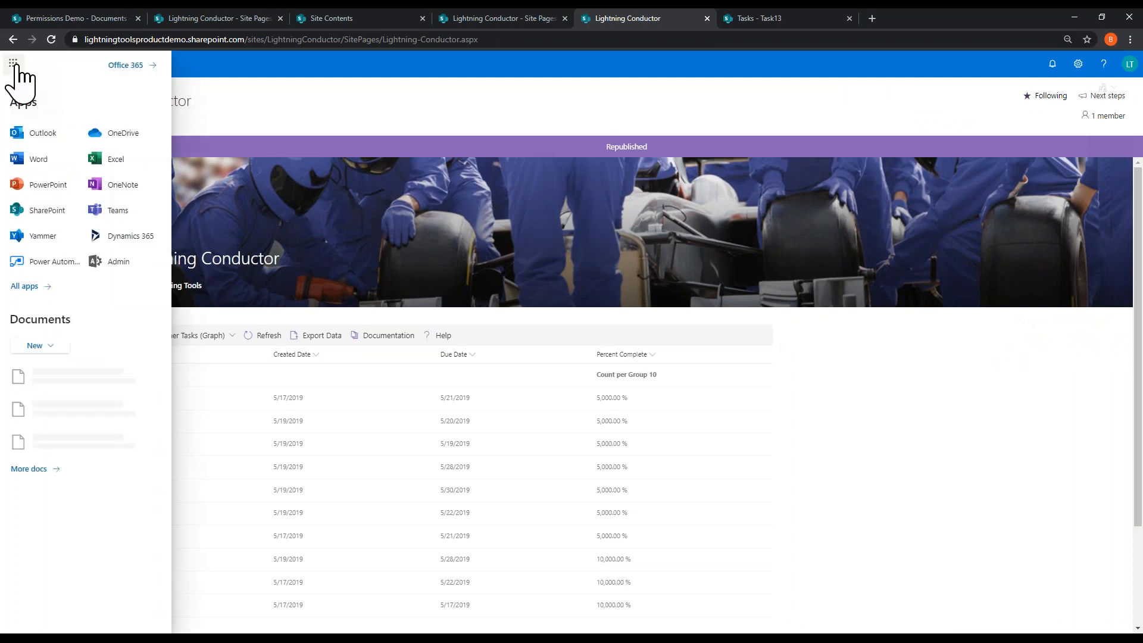
pyautogui.click(118, 212)
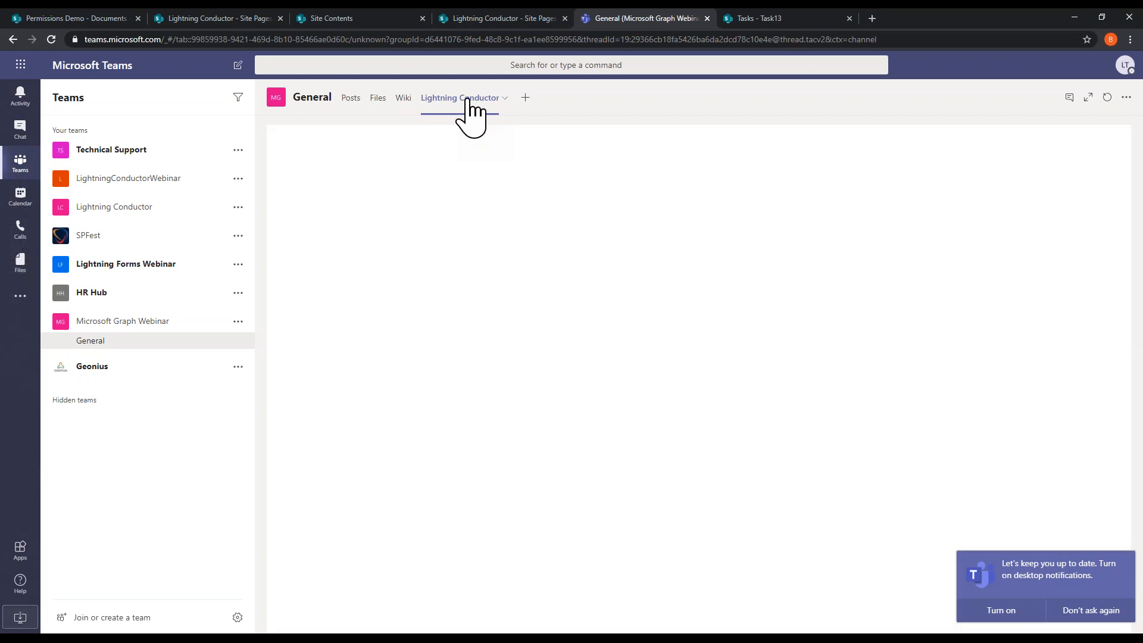
pyautogui.click(505, 98)
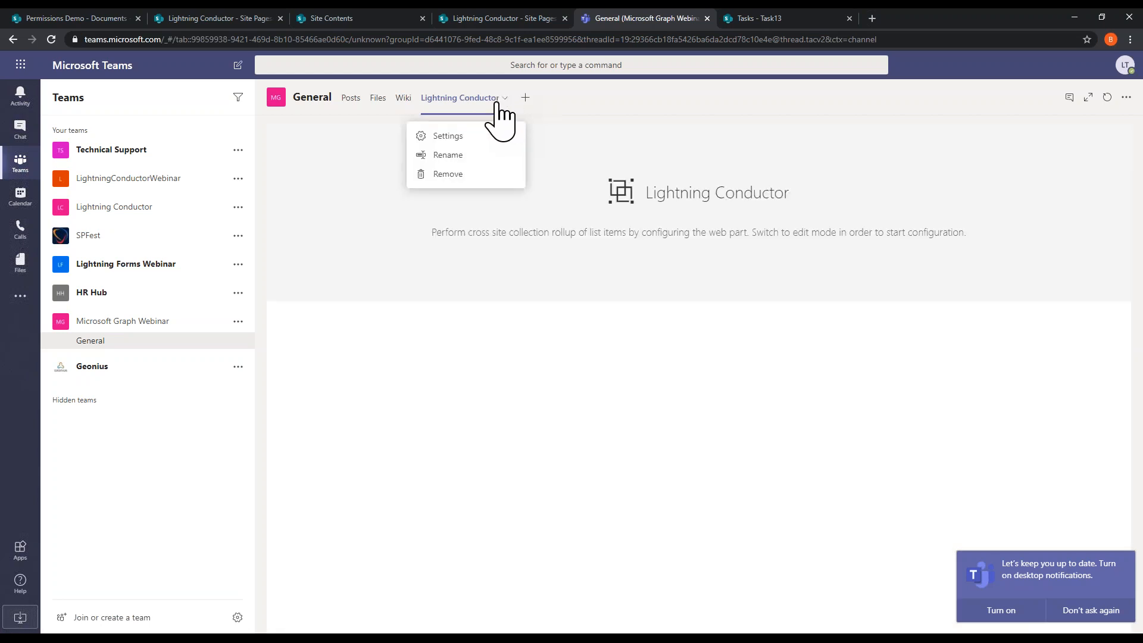
pyautogui.click(526, 99)
pyautogui.click(526, 99)
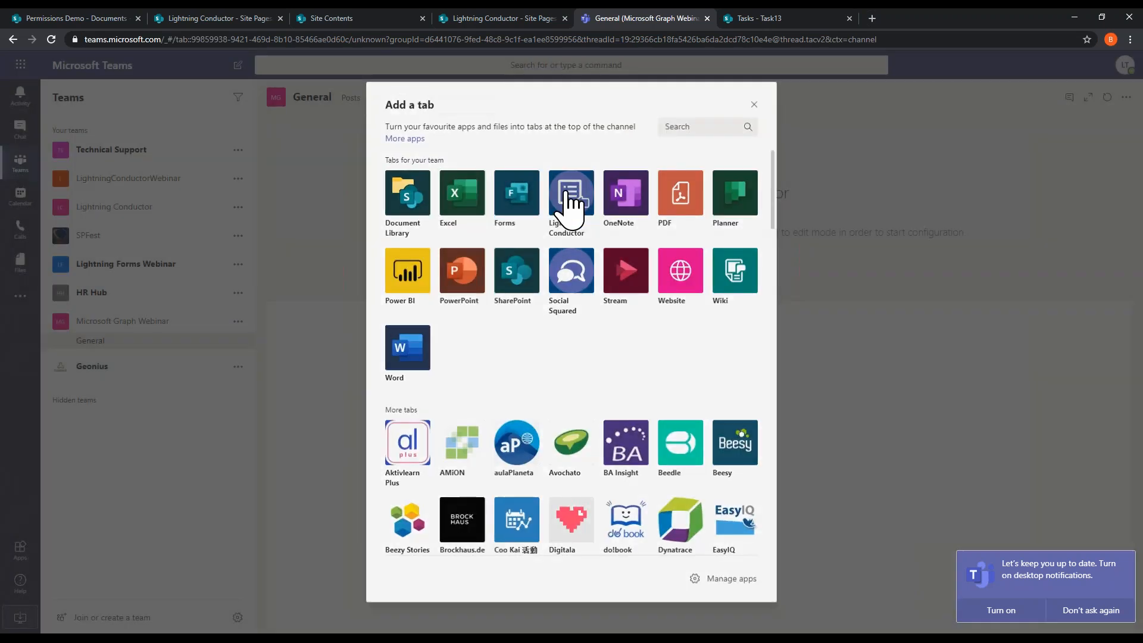
pyautogui.click(567, 199)
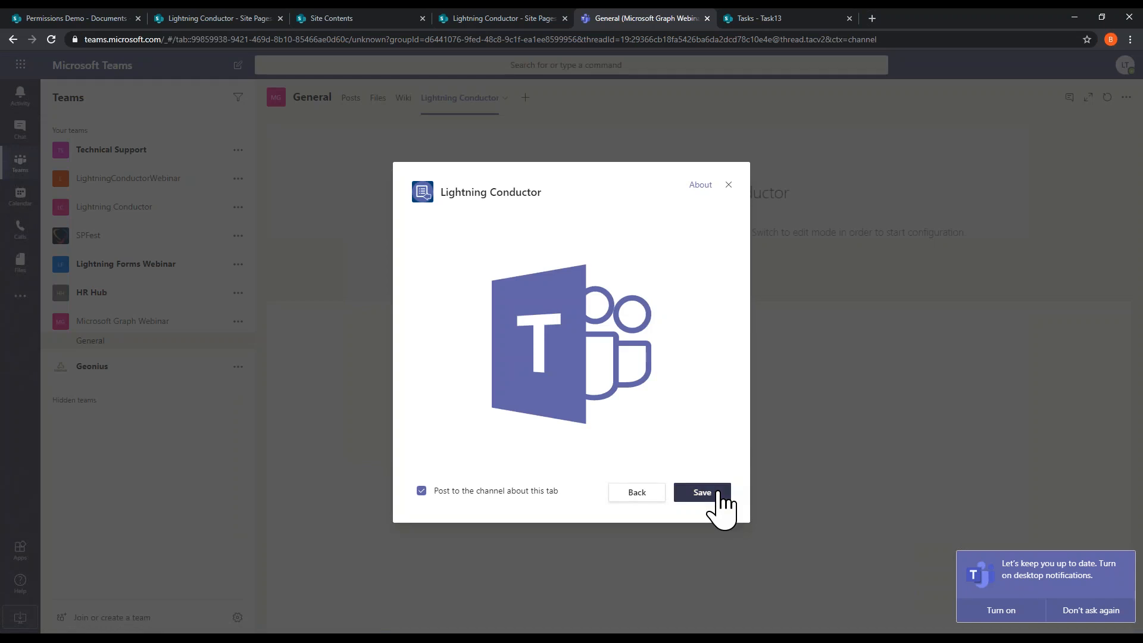
pyautogui.click(715, 491)
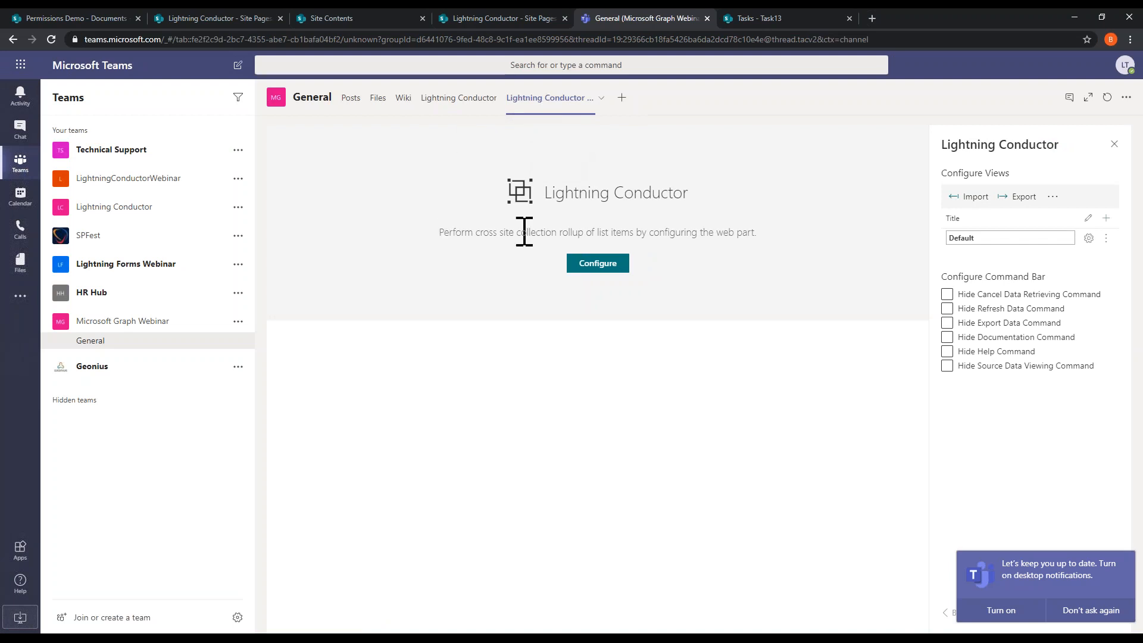
# Step: Quick-configure the new tab's Default view to show All Tasks from the Current Site in Grid View
pyautogui.click(598, 265)
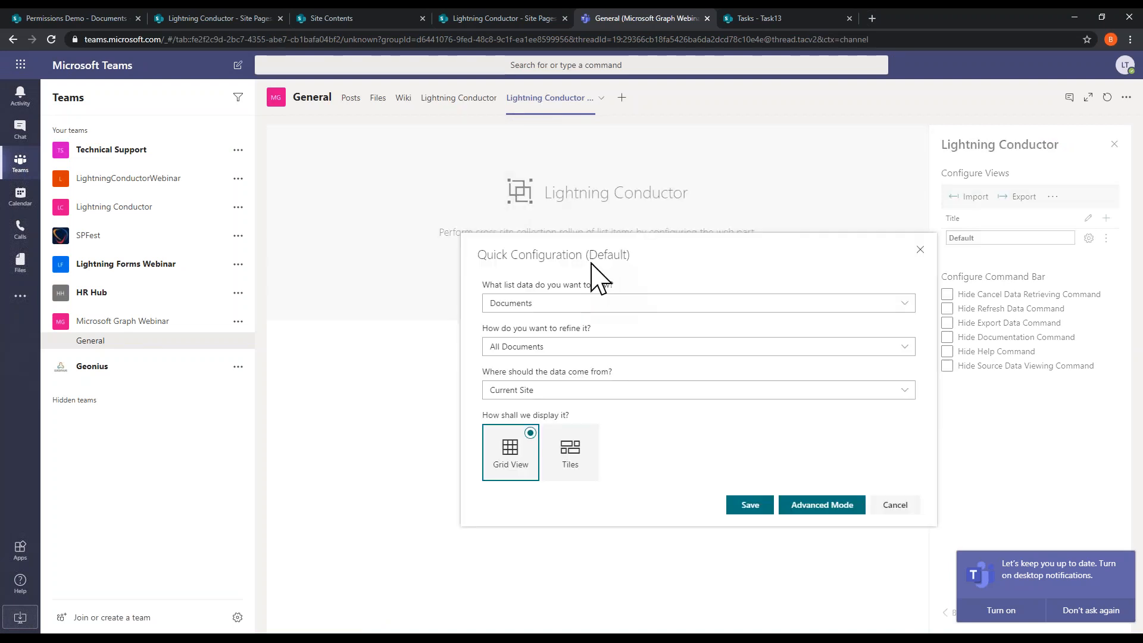
pyautogui.click(603, 305)
pyautogui.click(580, 341)
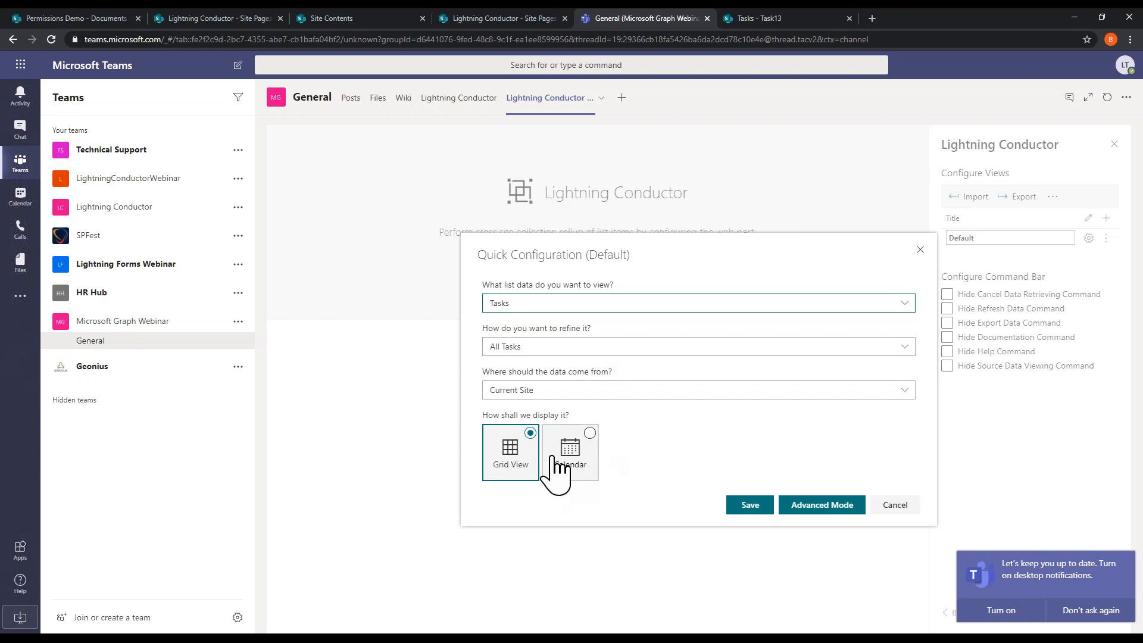
pyautogui.click(742, 508)
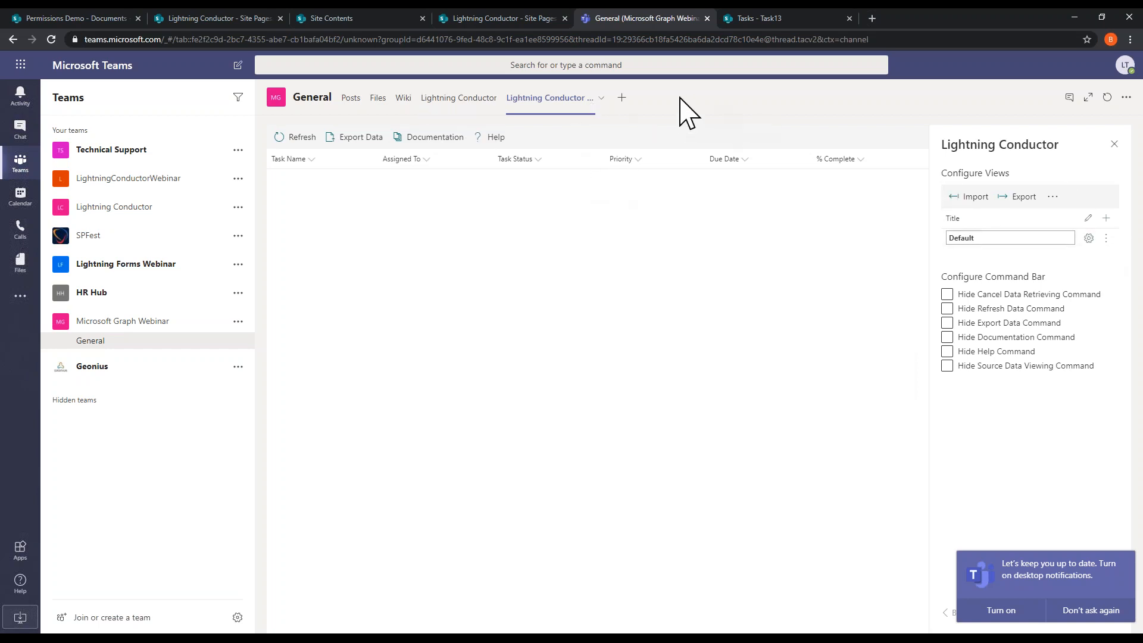
# Step: Set the Default view's rollup source to show items from multiple site collections, keeping the Object Model Rollup Engine Provider
pyautogui.click(1089, 237)
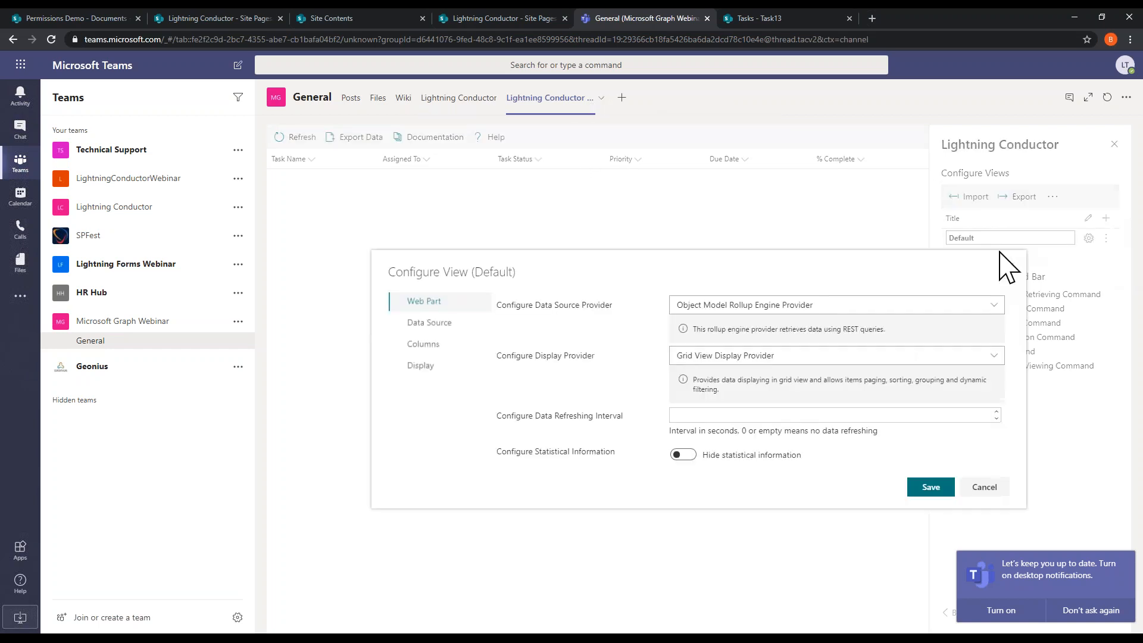
pyautogui.click(743, 306)
pyautogui.click(748, 360)
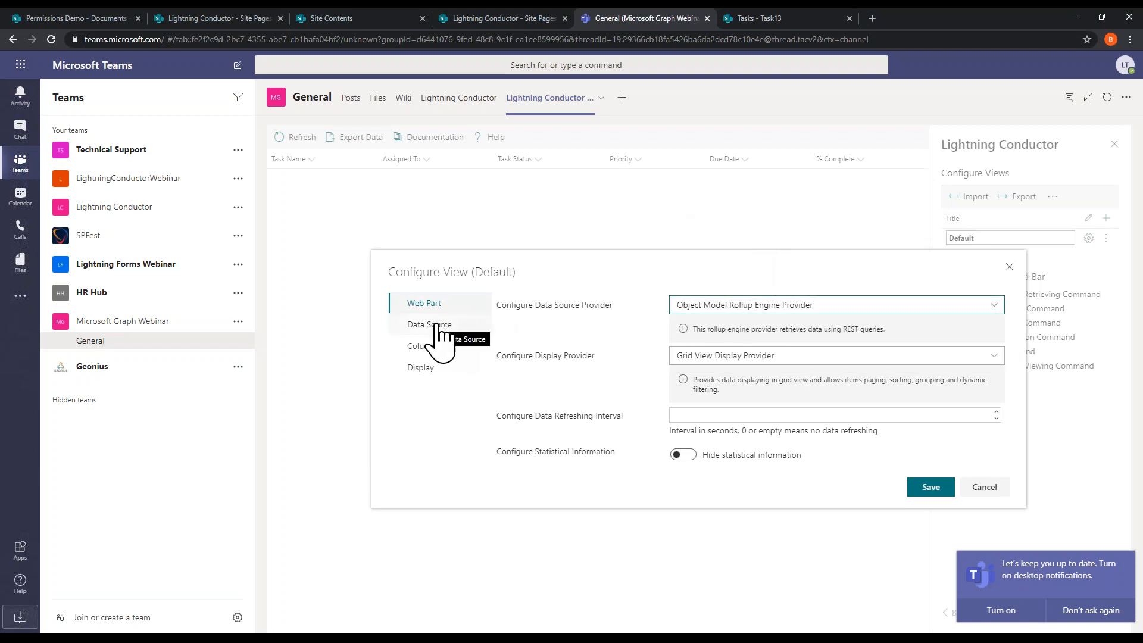
pyautogui.click(422, 325)
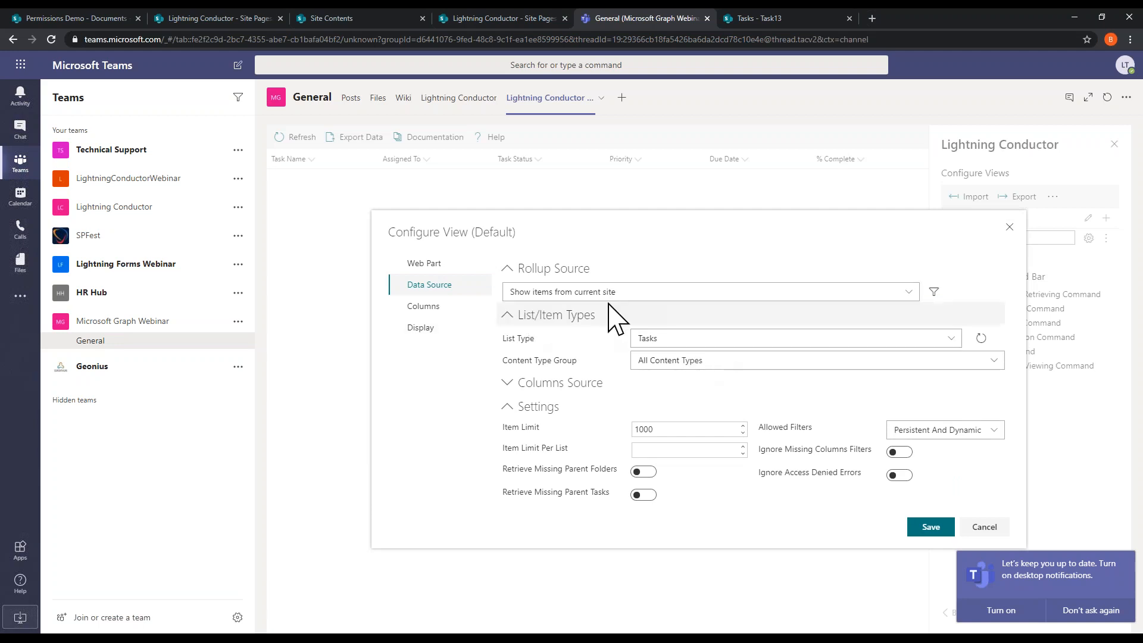
pyautogui.click(625, 295)
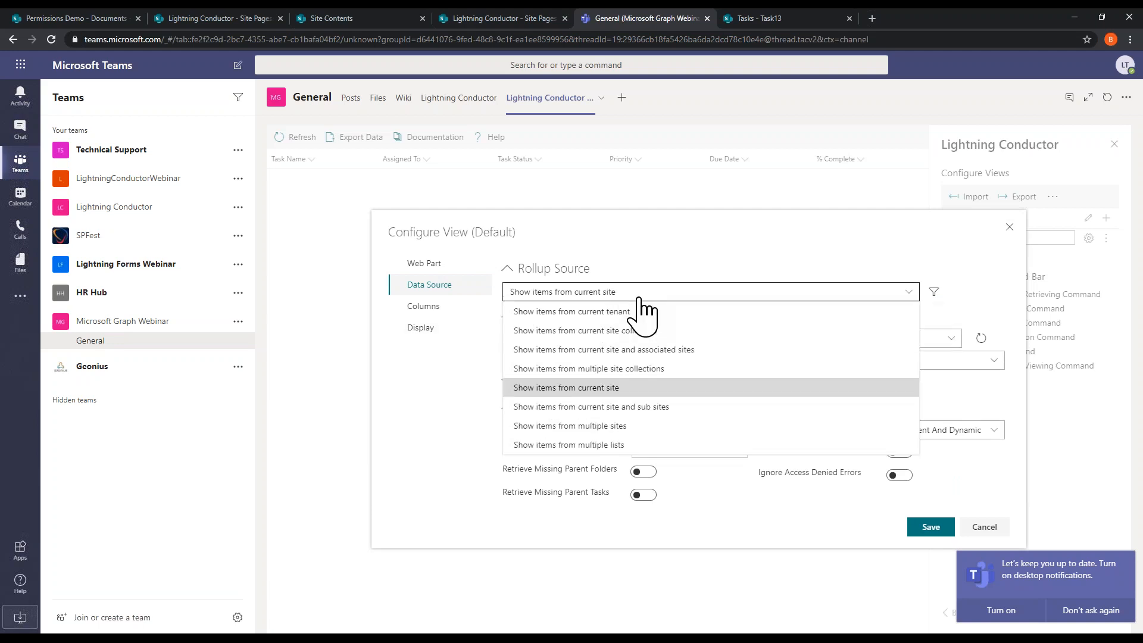
pyautogui.click(619, 370)
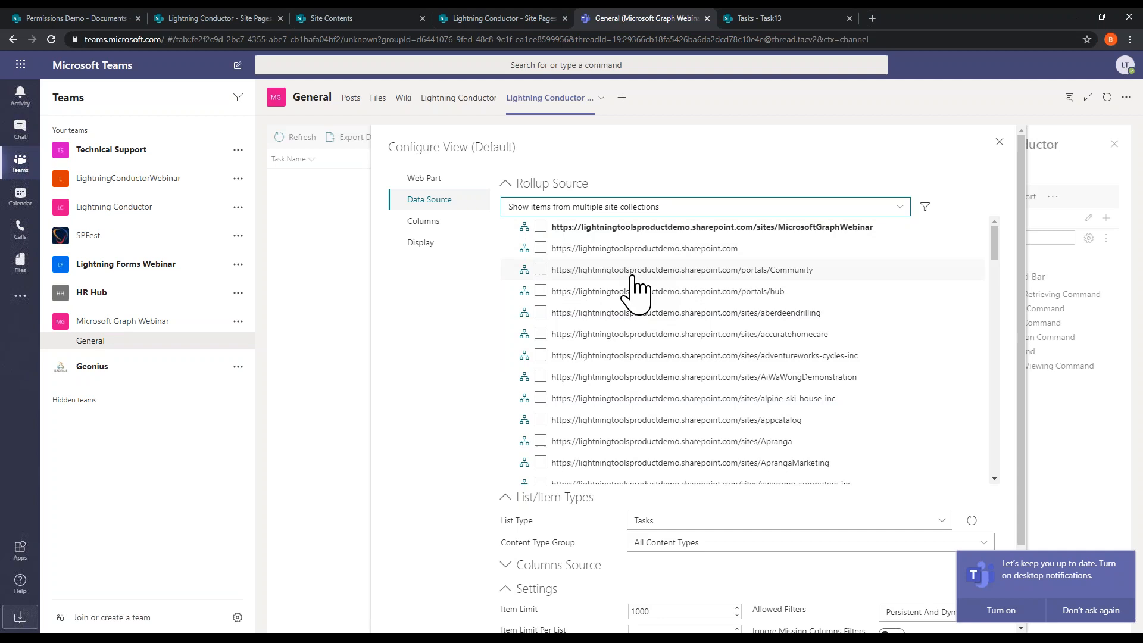
# Step: Select the MicrosoftGraphWebinar, LightningConductor and LightningConductorWebinar site collections as rollup sources and save the Default view
pyautogui.click(542, 226)
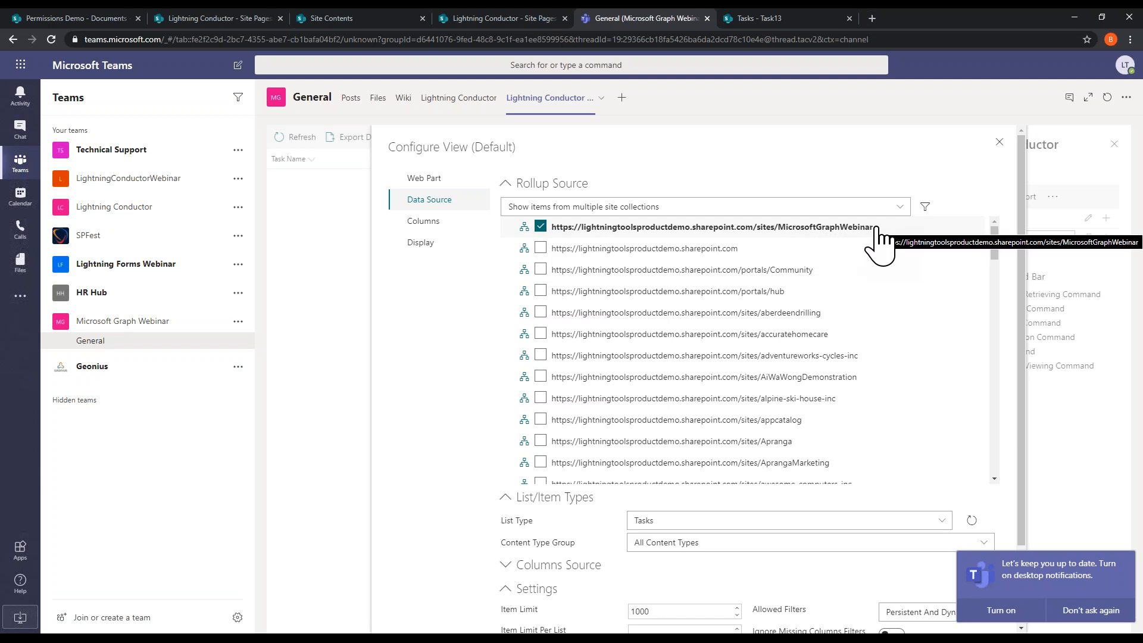
pyautogui.scroll(-4, 774, 294)
pyautogui.scroll(-4, 774, 300)
pyautogui.scroll(-7, 771, 295)
pyautogui.scroll(-3, 774, 334)
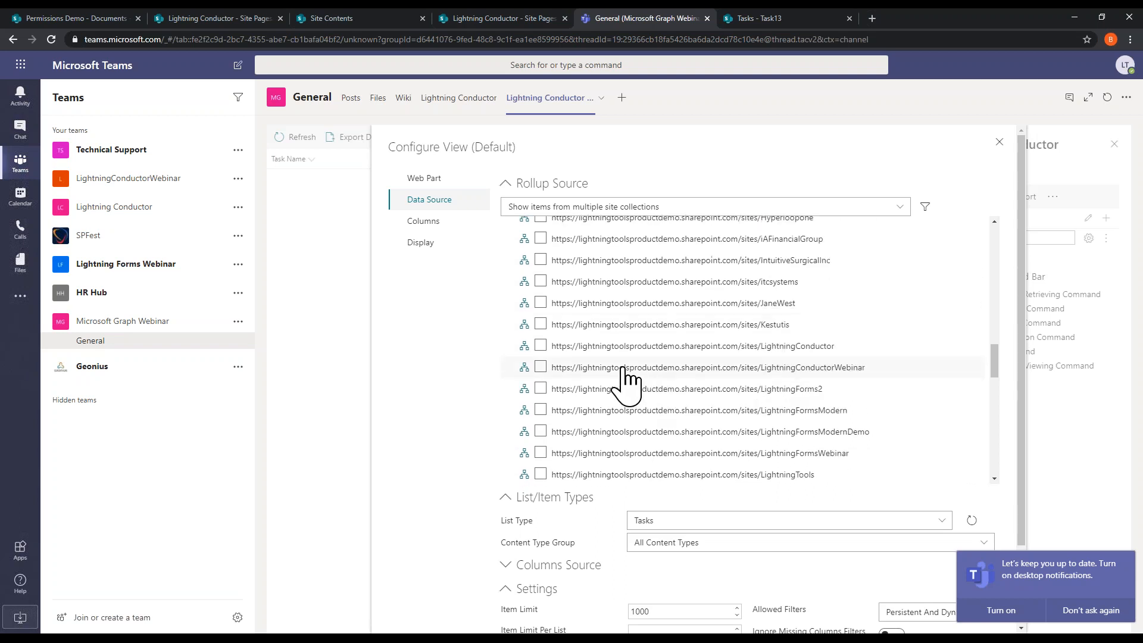
pyautogui.click(540, 346)
pyautogui.click(543, 368)
pyautogui.scroll(-5, 748, 370)
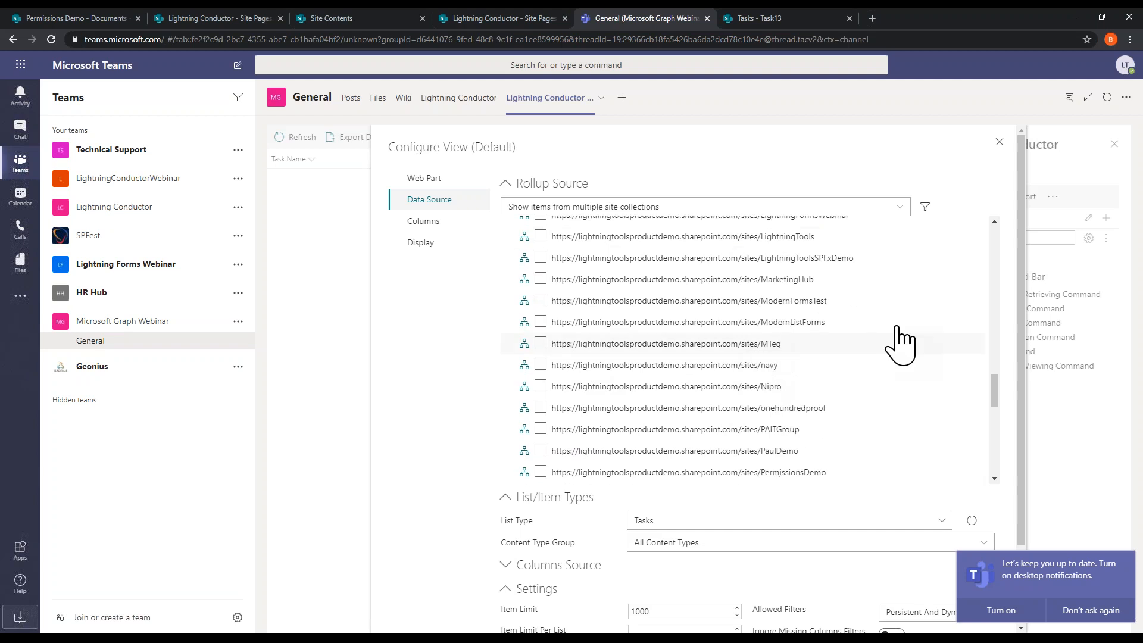
pyautogui.scroll(-2, 458, 512)
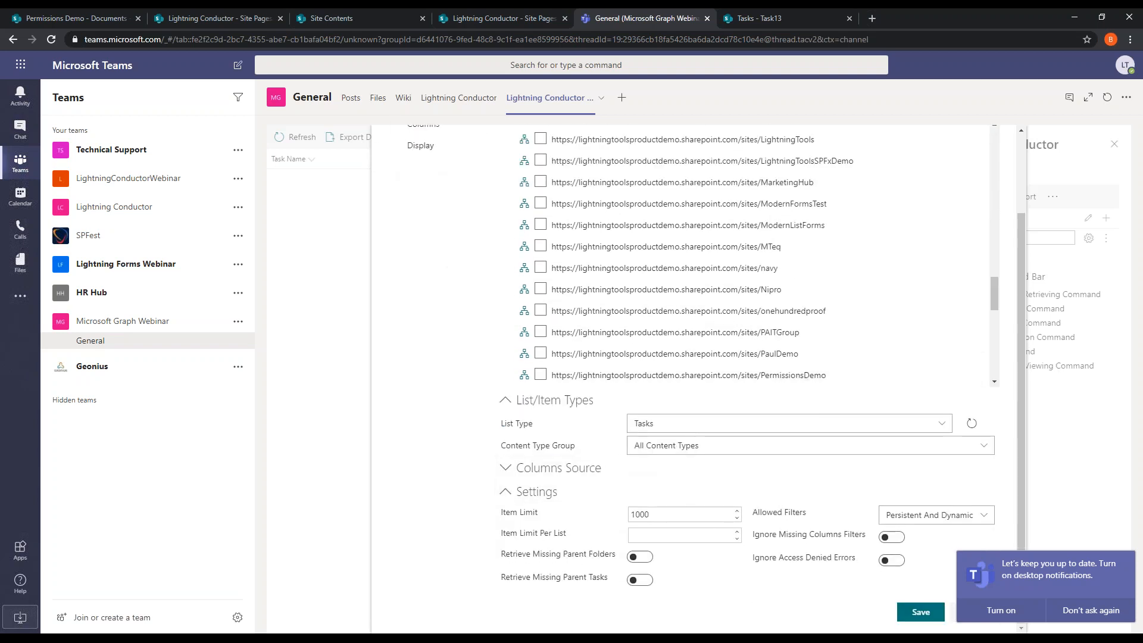
pyautogui.click(923, 613)
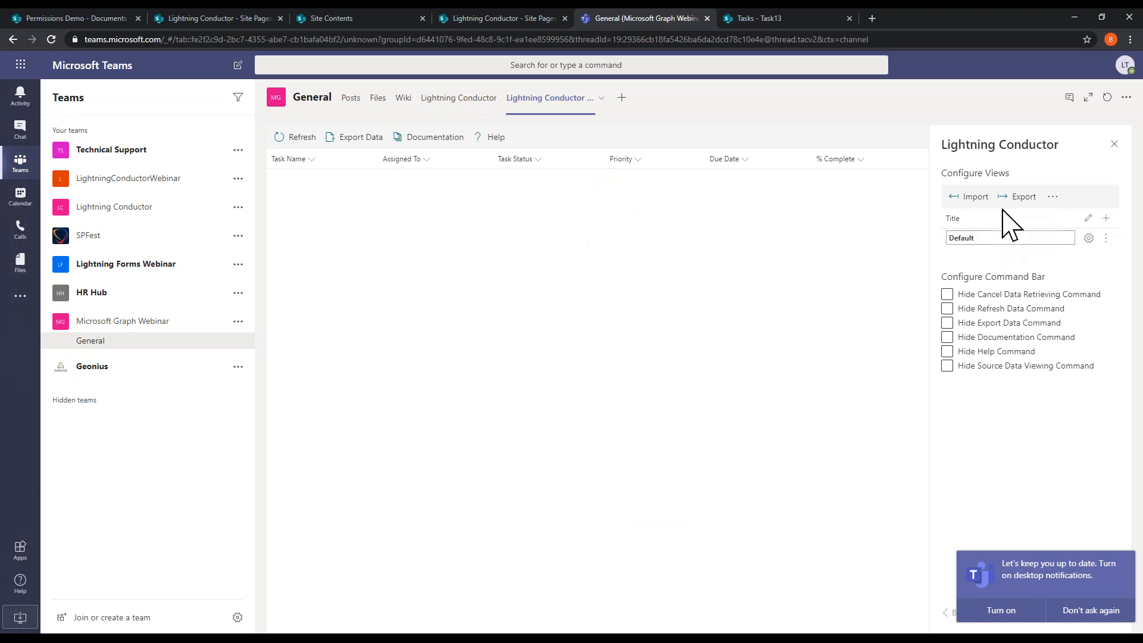
# Step: Add a second view and quick-configure it to show All Tasks from the Current Tenant in Grid View
pyautogui.click(1107, 218)
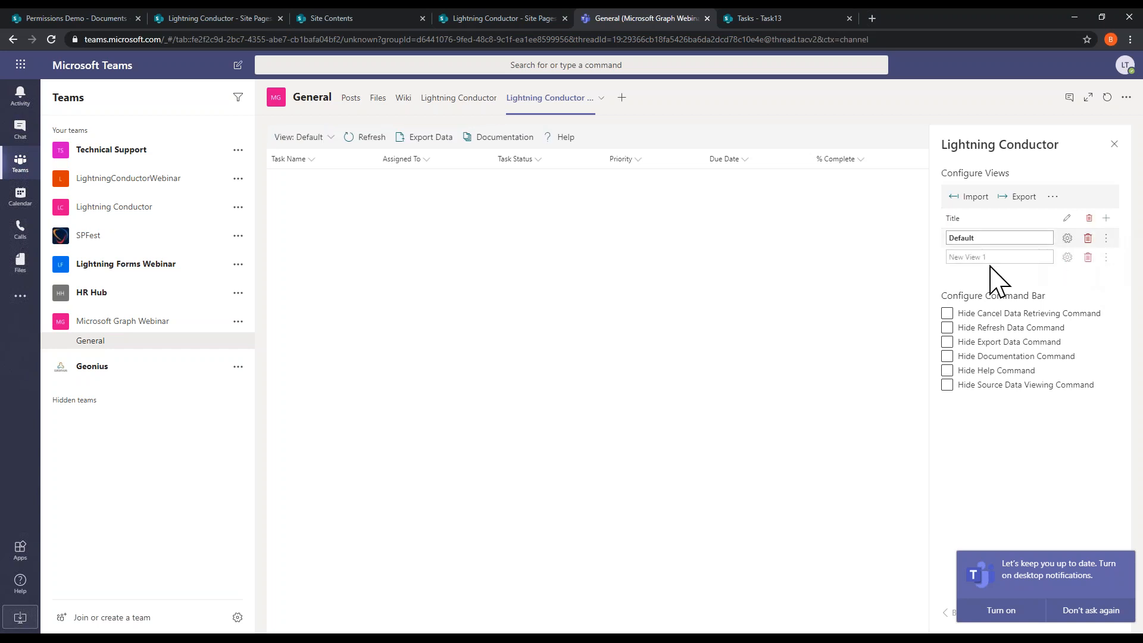
pyautogui.click(1067, 258)
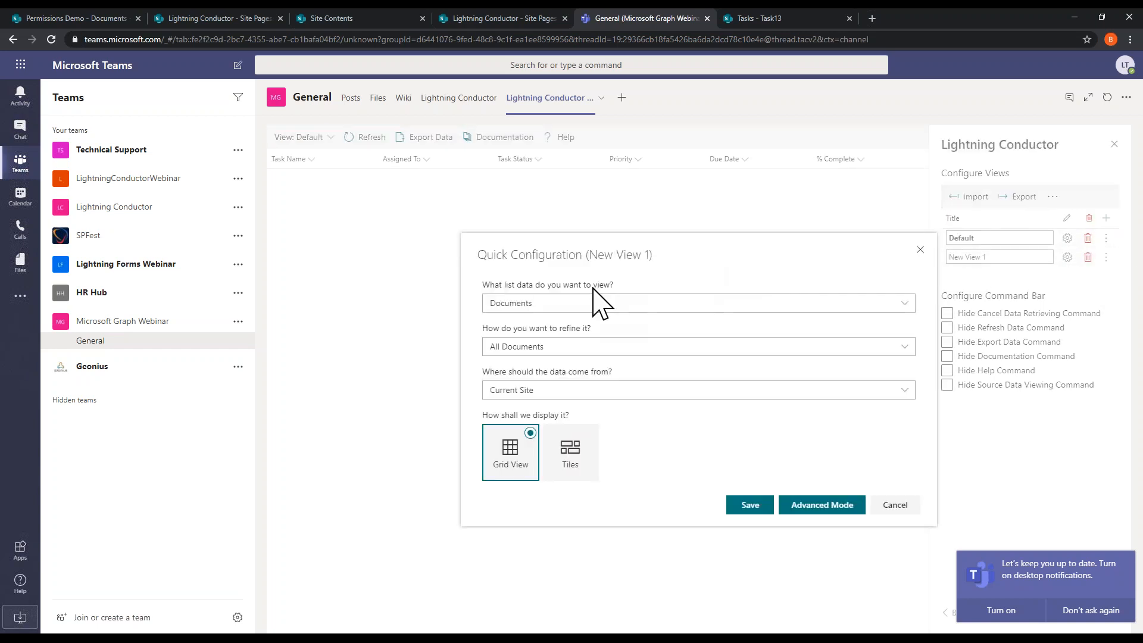
pyautogui.click(535, 305)
pyautogui.click(542, 345)
pyautogui.click(543, 348)
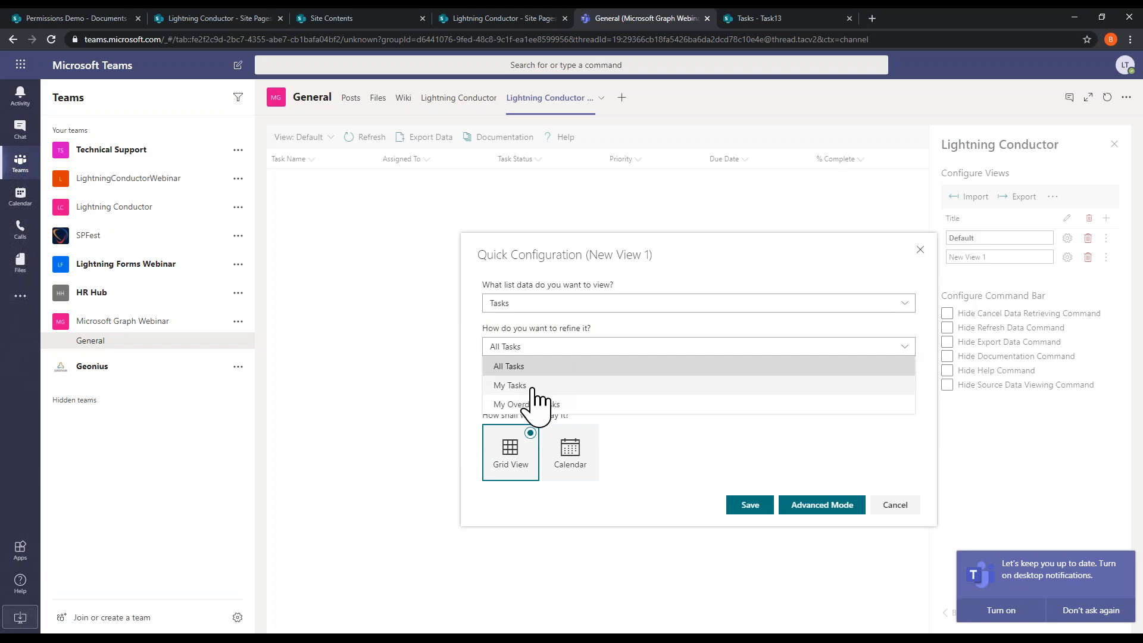
pyautogui.click(539, 368)
pyautogui.click(544, 392)
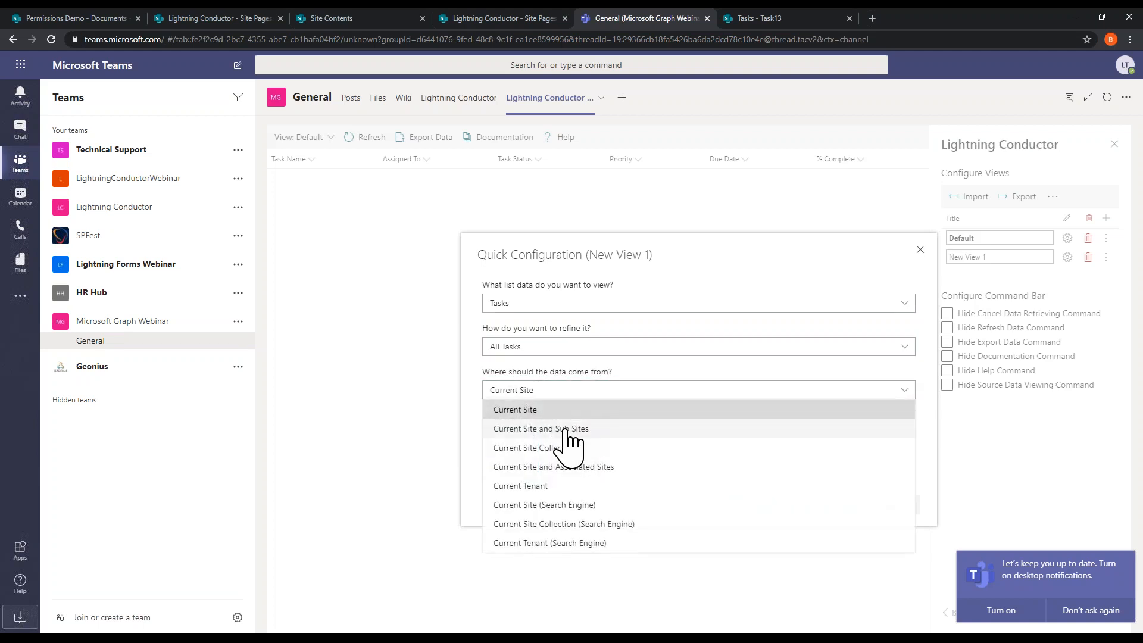
pyautogui.click(585, 486)
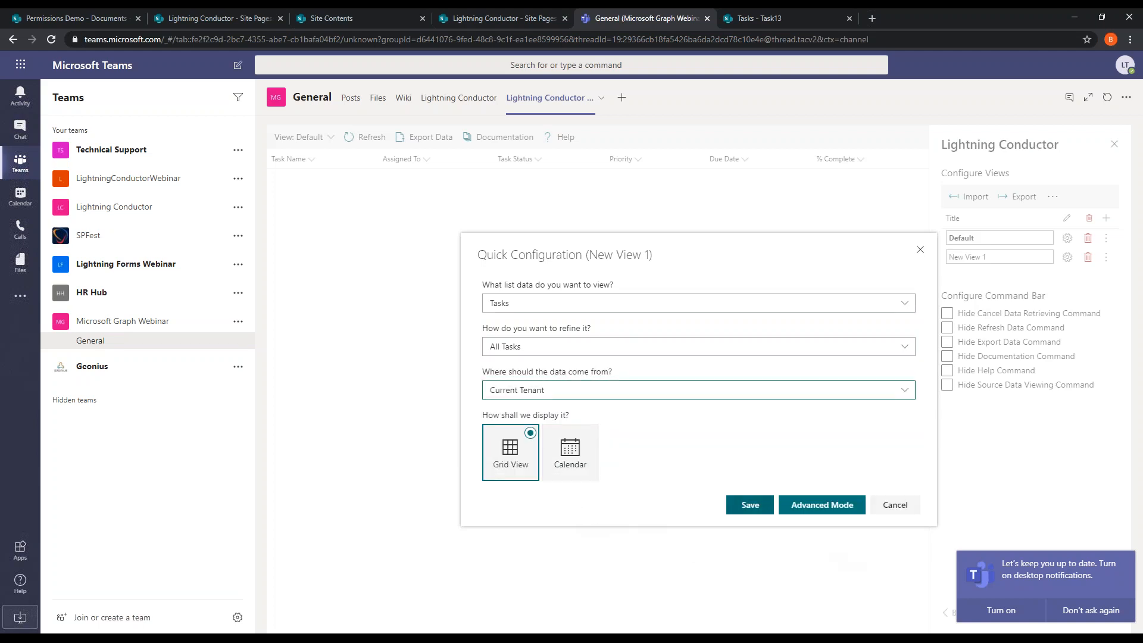
pyautogui.click(752, 505)
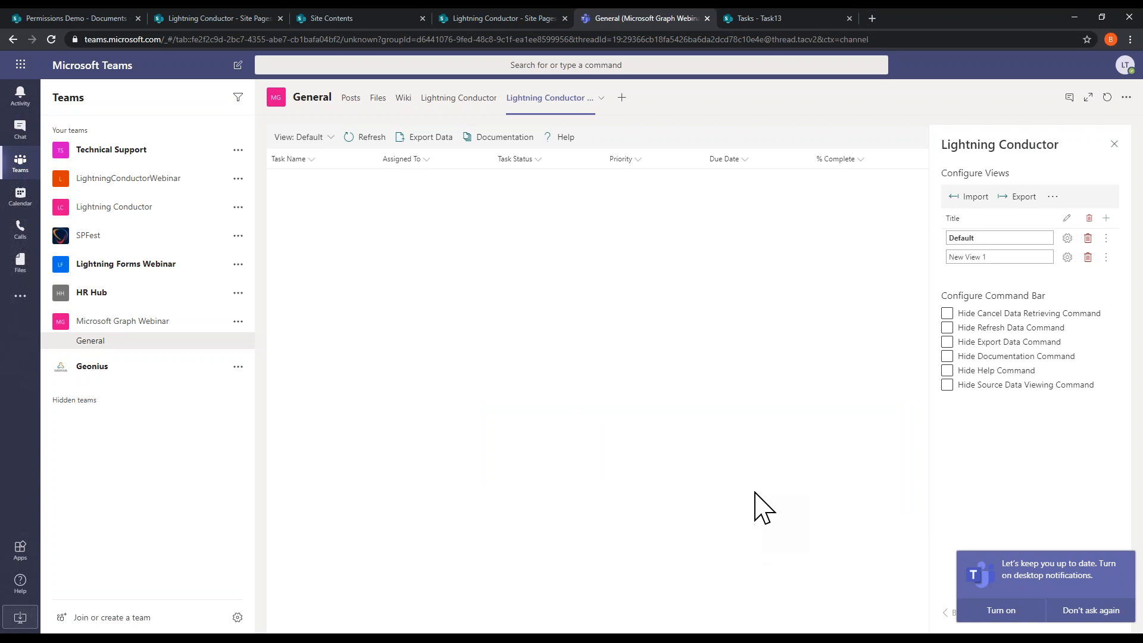
# Step: Switch the tab to New View 1 and look through the tasks rolled up from the current tenant
pyautogui.click(315, 138)
pyautogui.click(318, 180)
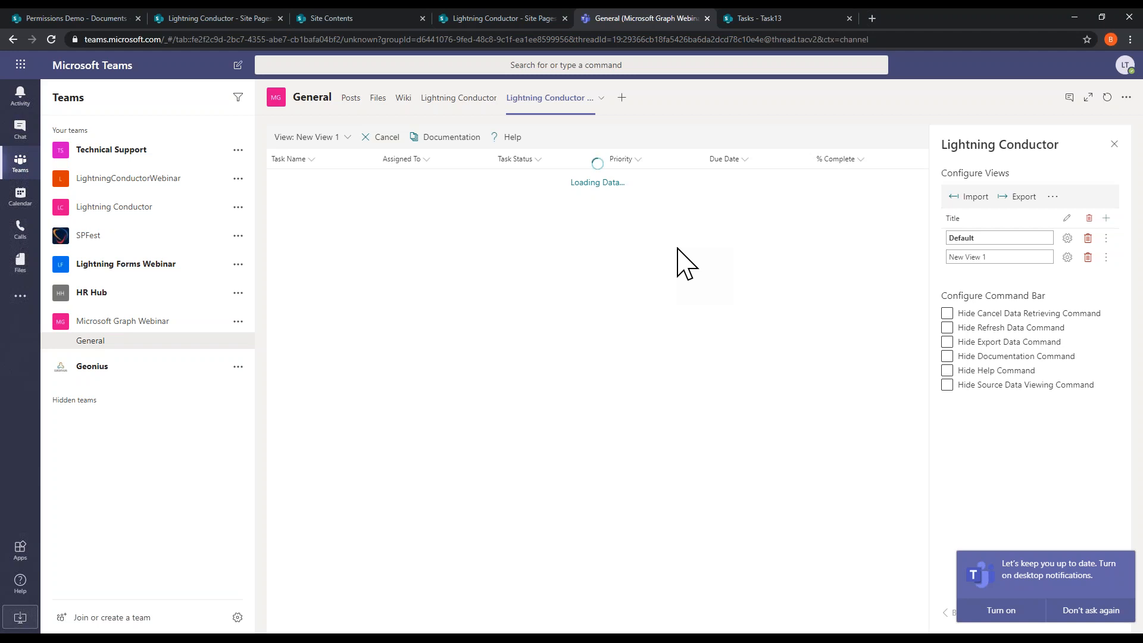
pyautogui.scroll(-1, 598, 518)
pyautogui.scroll(-5, 592, 505)
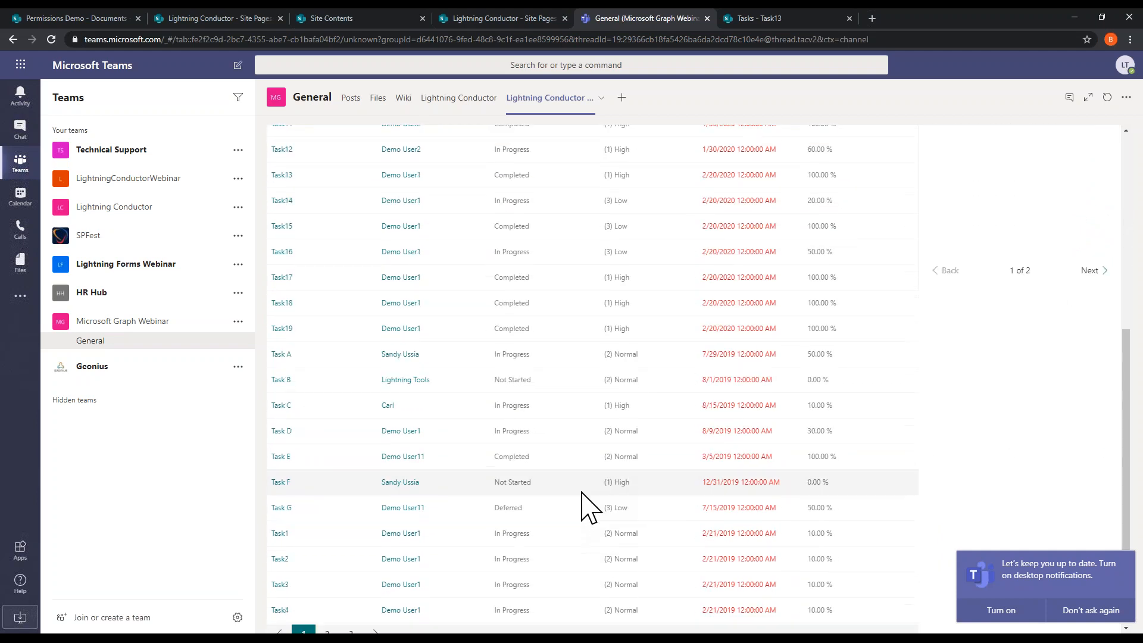
pyautogui.scroll(5, 697, 524)
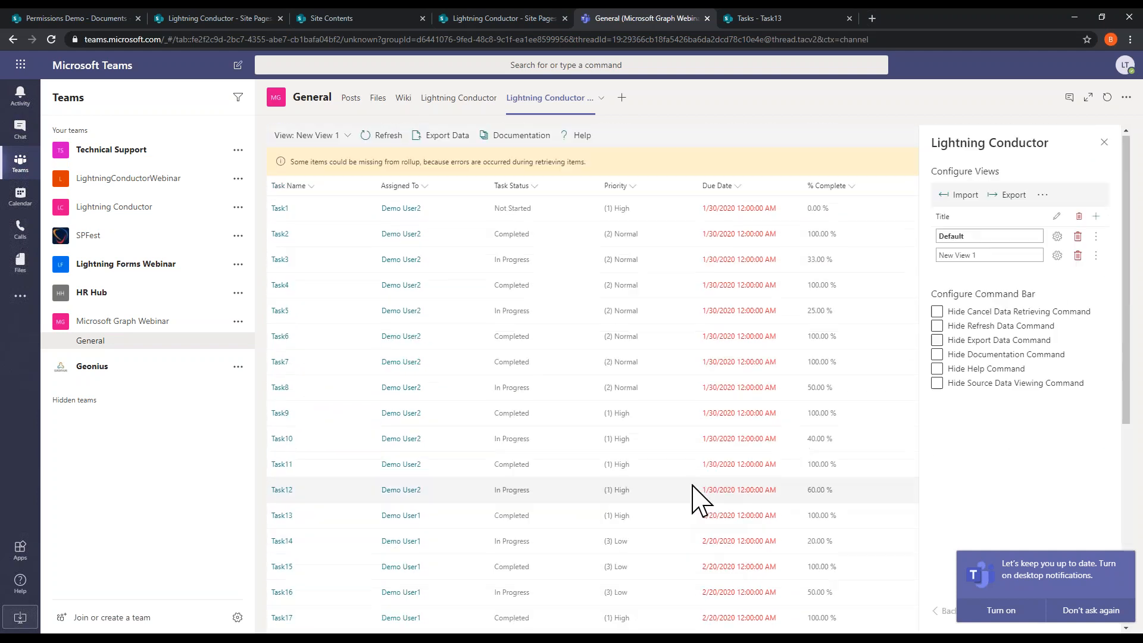
pyautogui.scroll(-5, 694, 326)
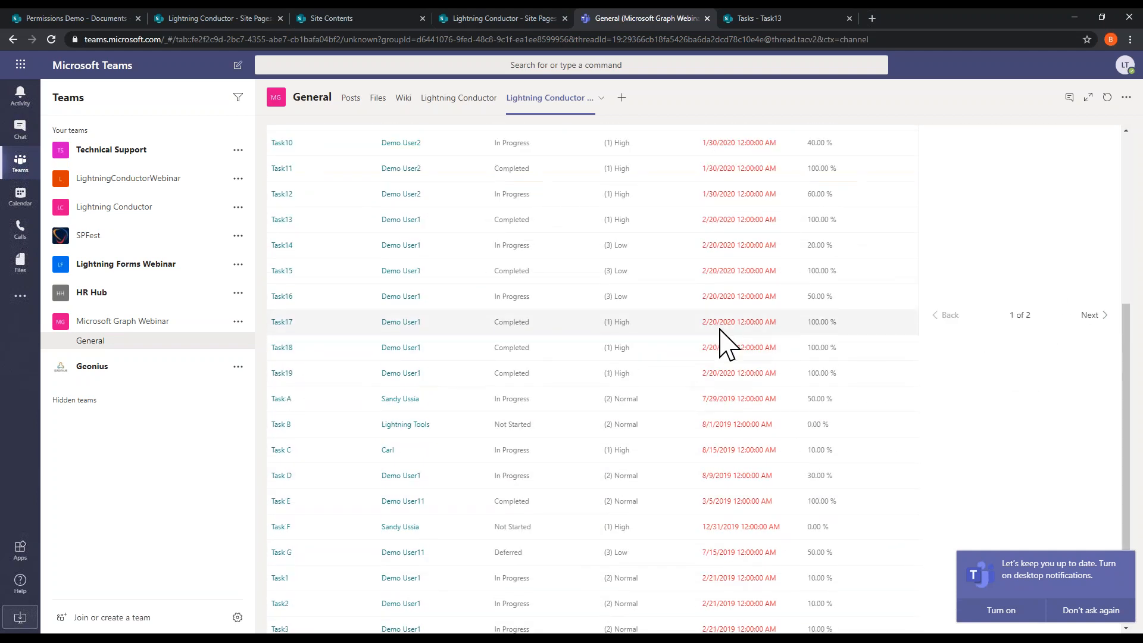
pyautogui.scroll(5, 724, 344)
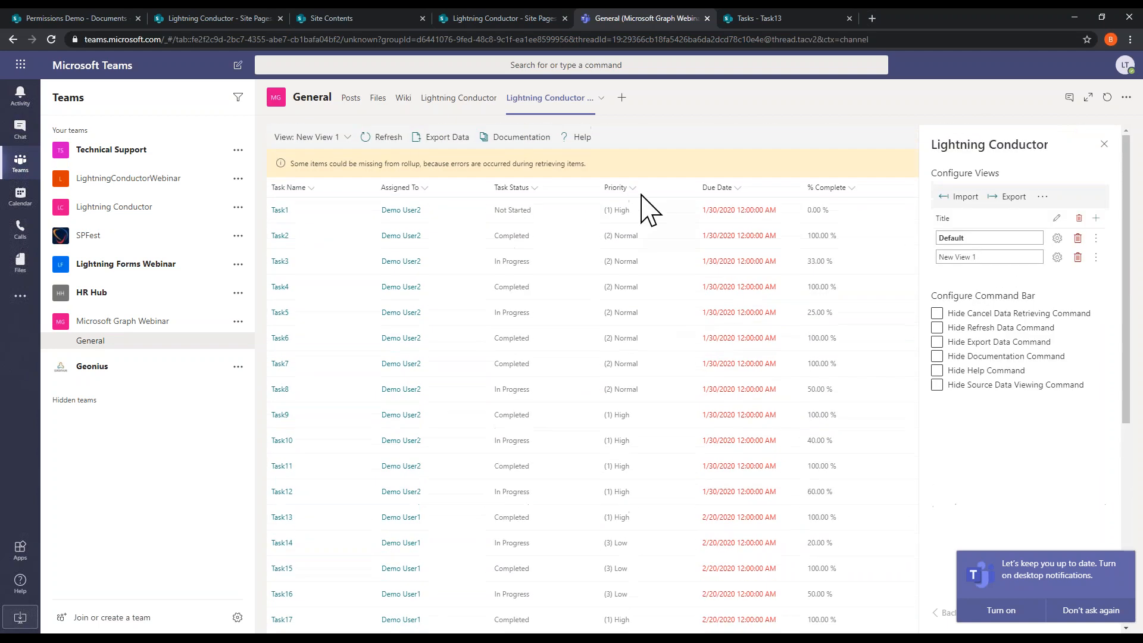
# Step: Review the Column Settings options available for the Priority column, leaving them without making a choice
pyautogui.click(632, 187)
pyautogui.moveTo(636, 284)
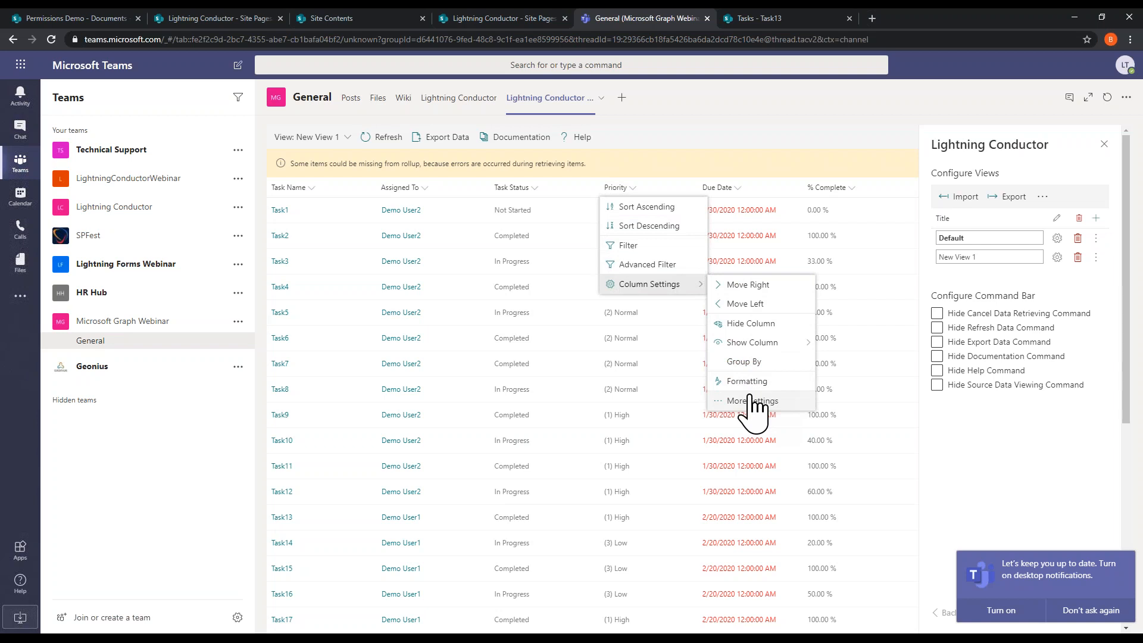
pyautogui.click(963, 469)
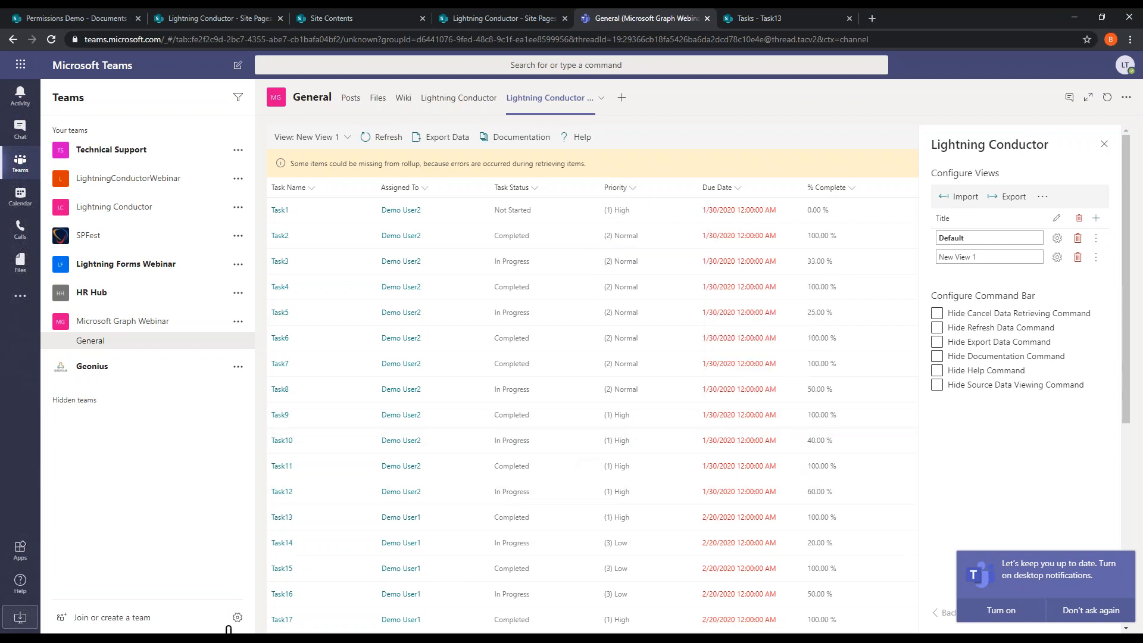
# Step: Switch to the running PowerPoint slide show and advance from the Lightning Conductor DEMO slide to the next slide
pyautogui.moveTo(208, 633)
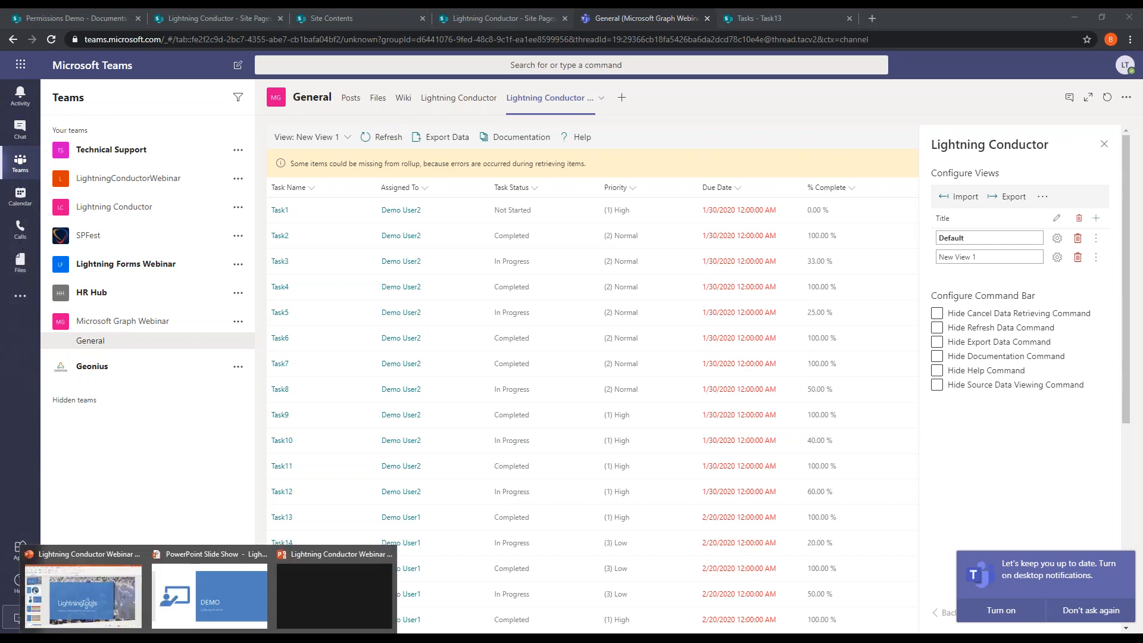
pyautogui.click(198, 583)
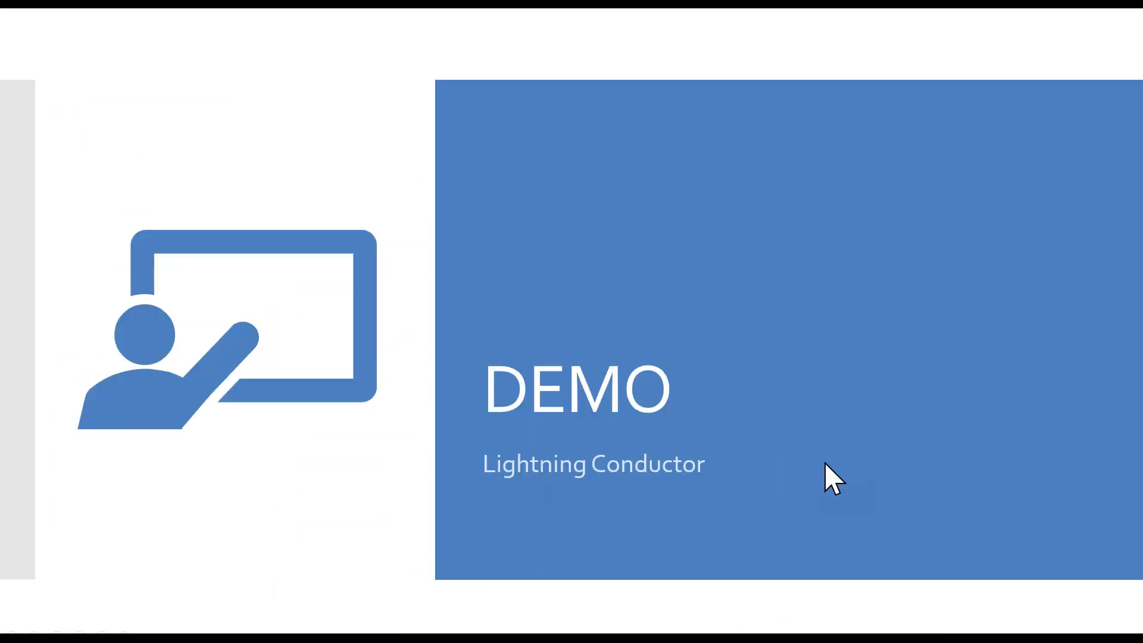
pyautogui.click(826, 470)
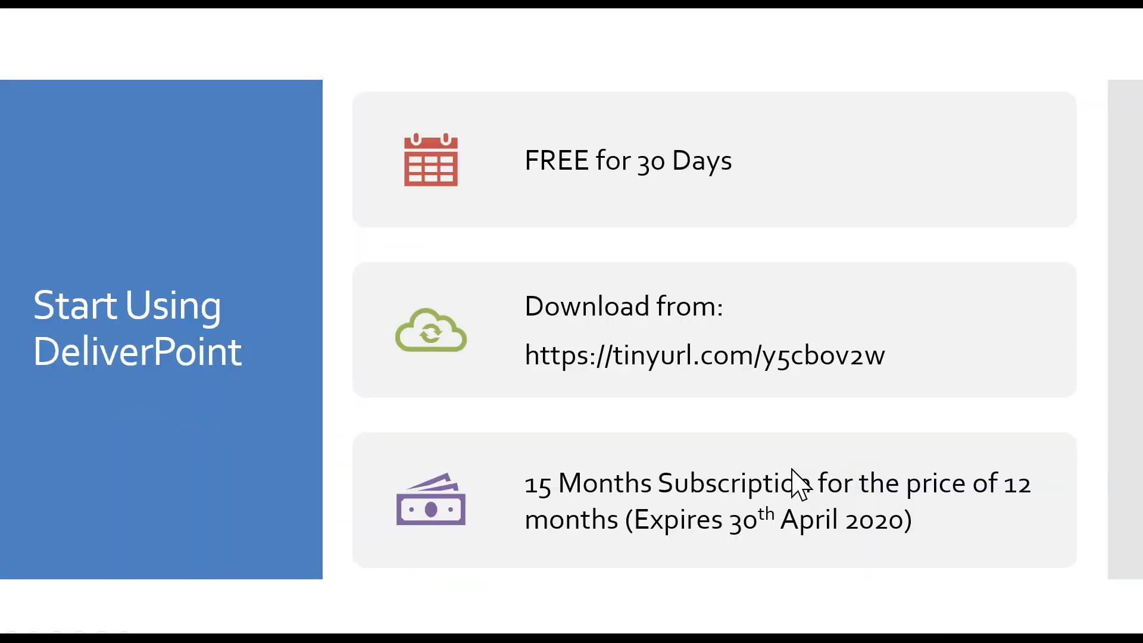